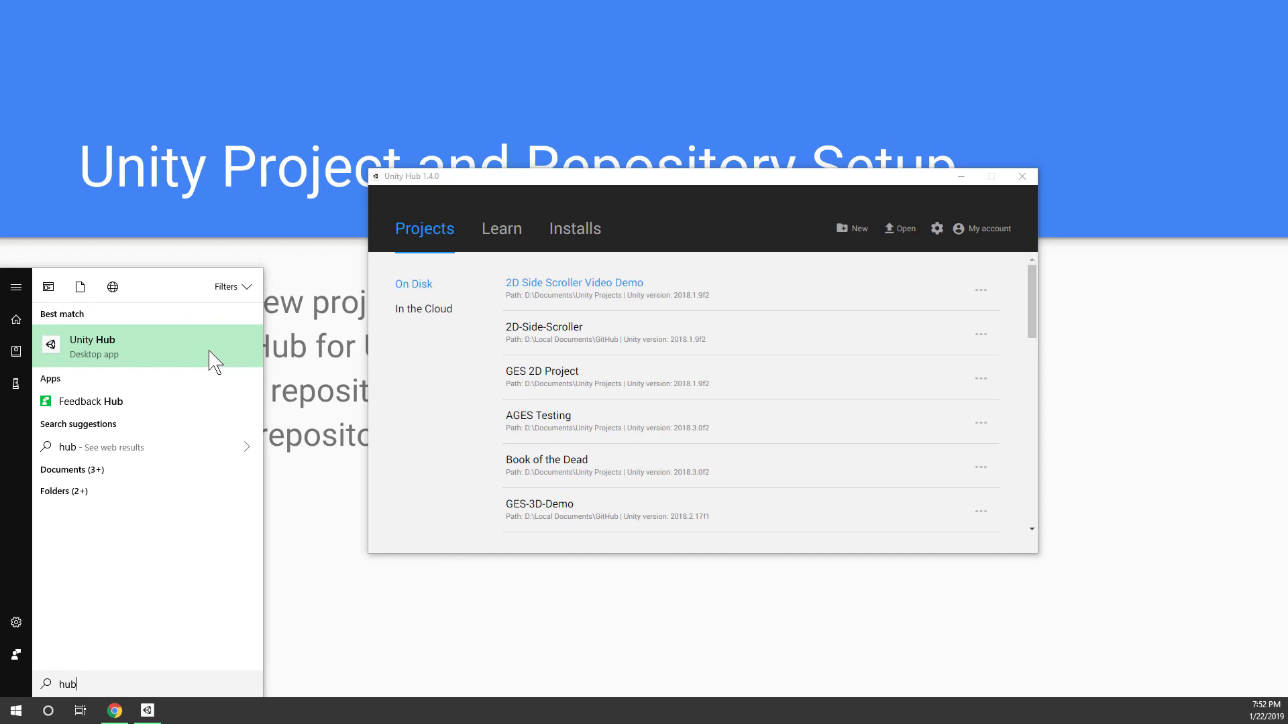
Open Unity Hub and start a new project
mouse_move(302, 714)
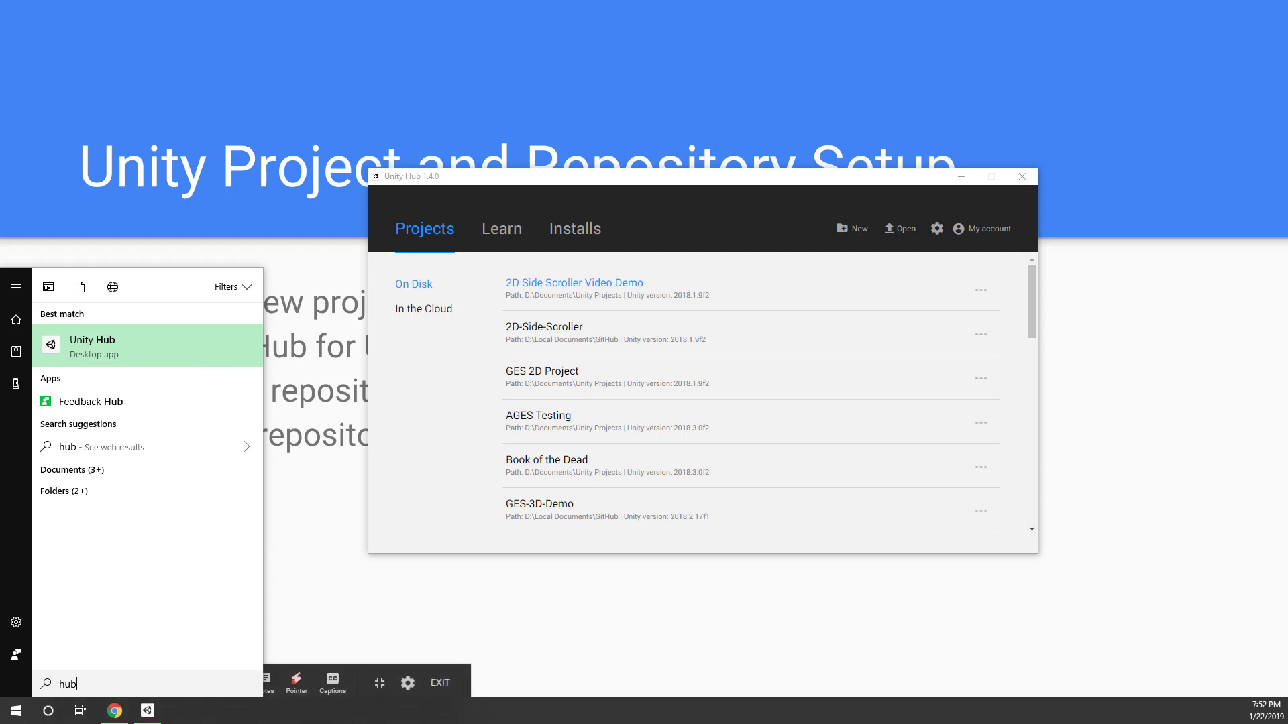
left_click(722, 190)
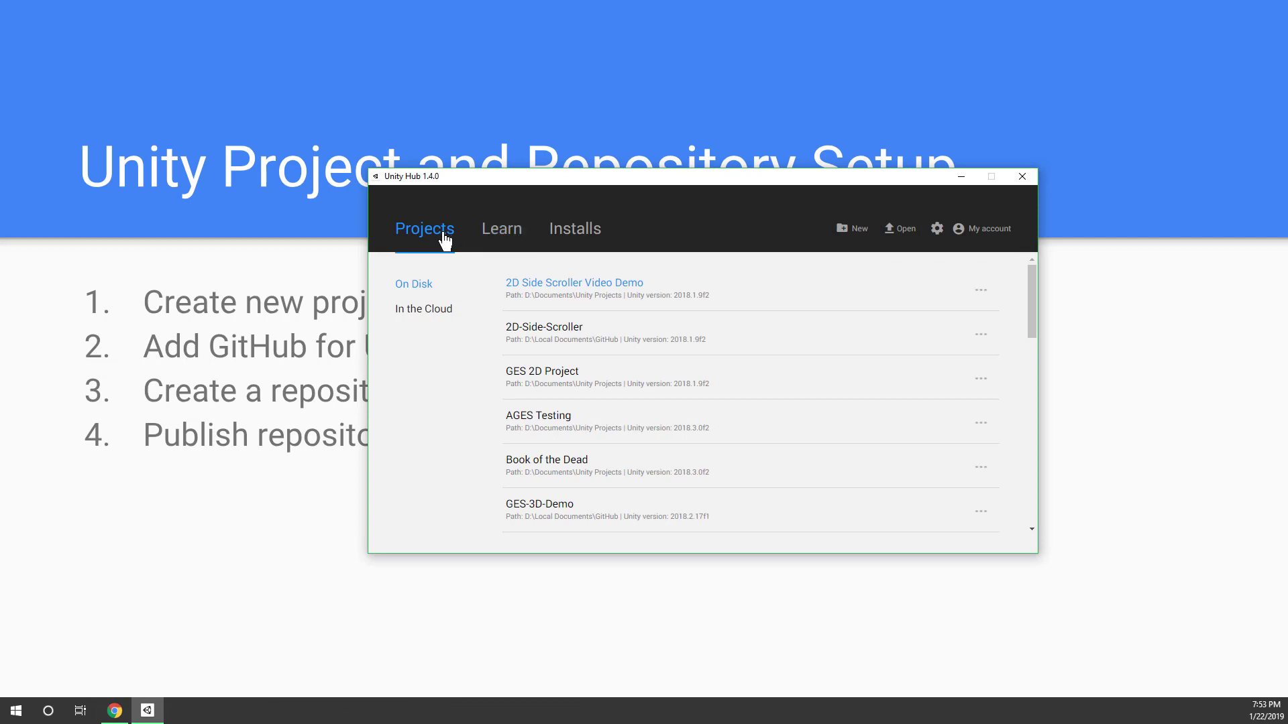
left_click(851, 230)
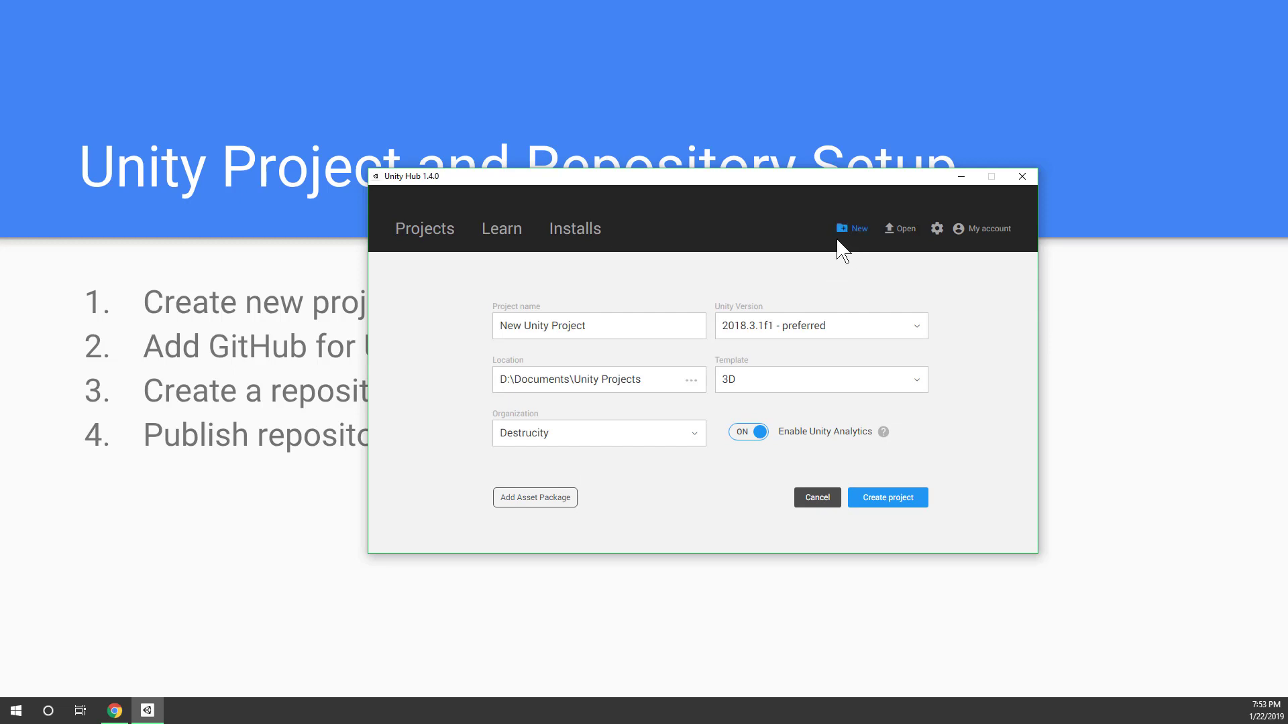
Replace the default project name with 'AGES FPN Demo', keeping the 3D template
left_click(646, 334)
key("ctrl+shift+Left")
key("ctrl+shift+Left")
key("ctrl+shift+Left")
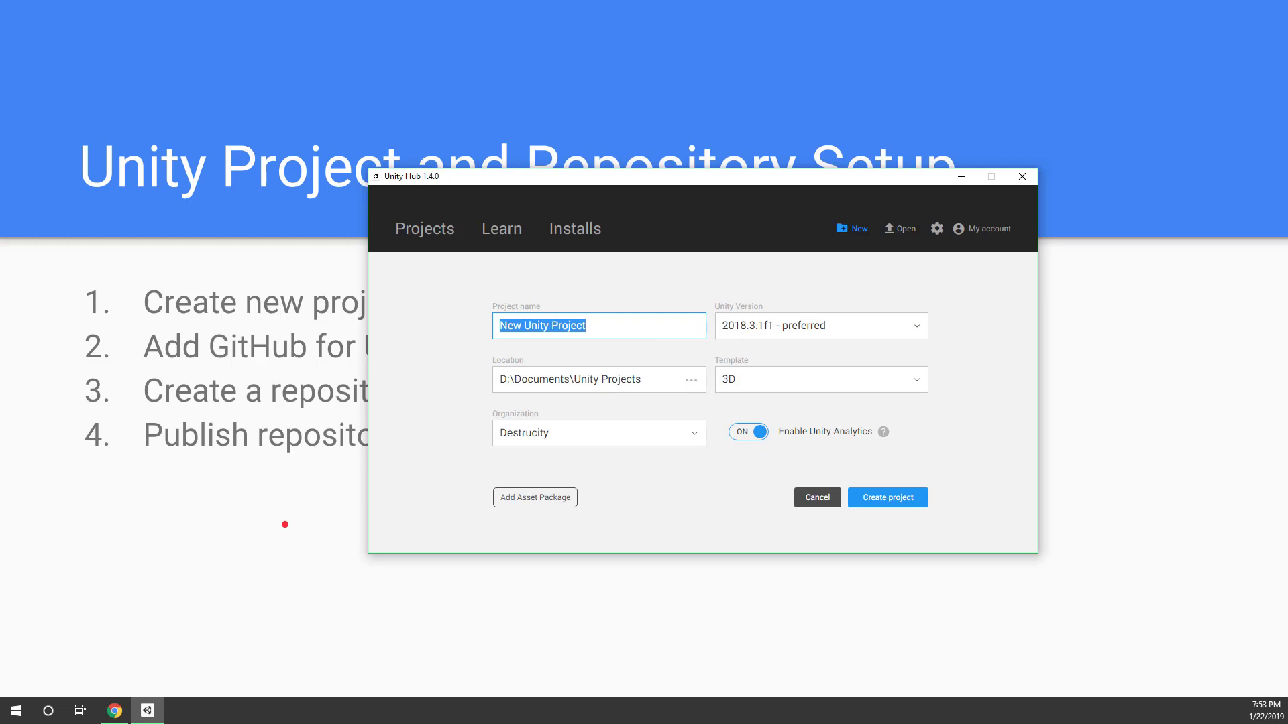
type("First")
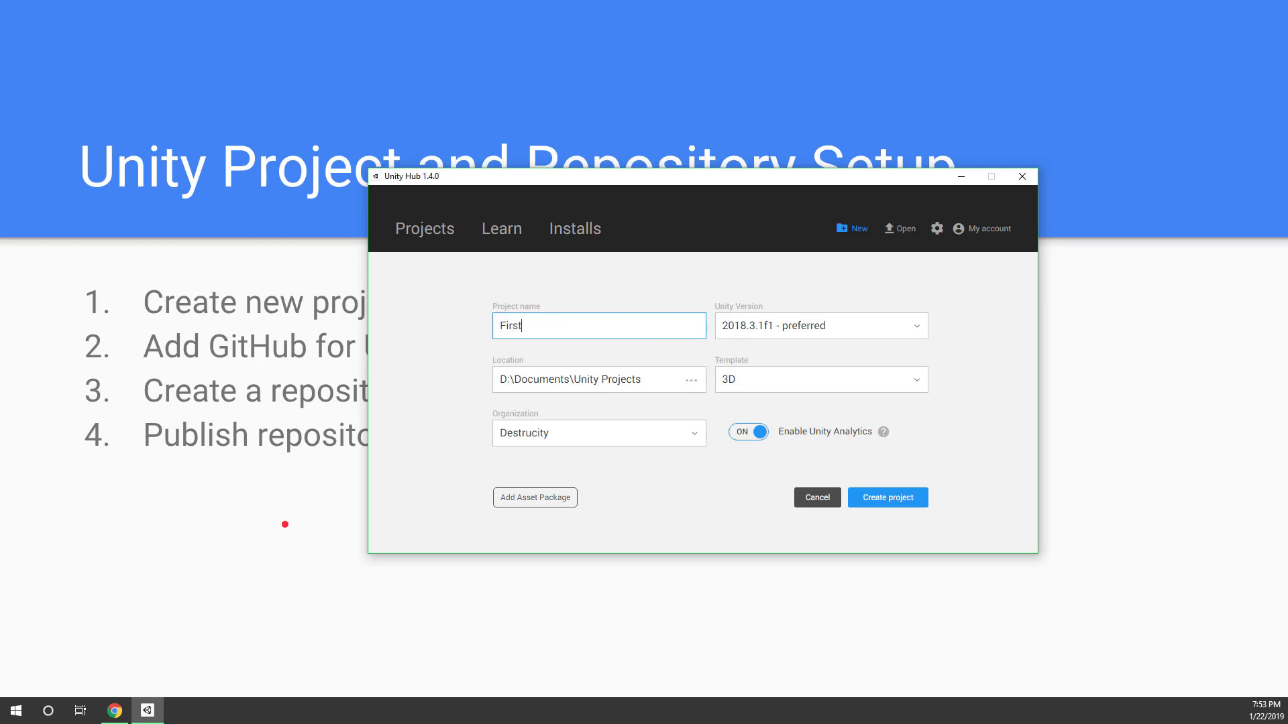
key("BackSpace")
key("BackSpace")
key("BackSpace")
key("BackSpace")
key("BackSpace")
type("AGES FPN Demo")
Create the project and skip the 2018.3.2f1 update notice with update checks turned off
left_click(907, 502)
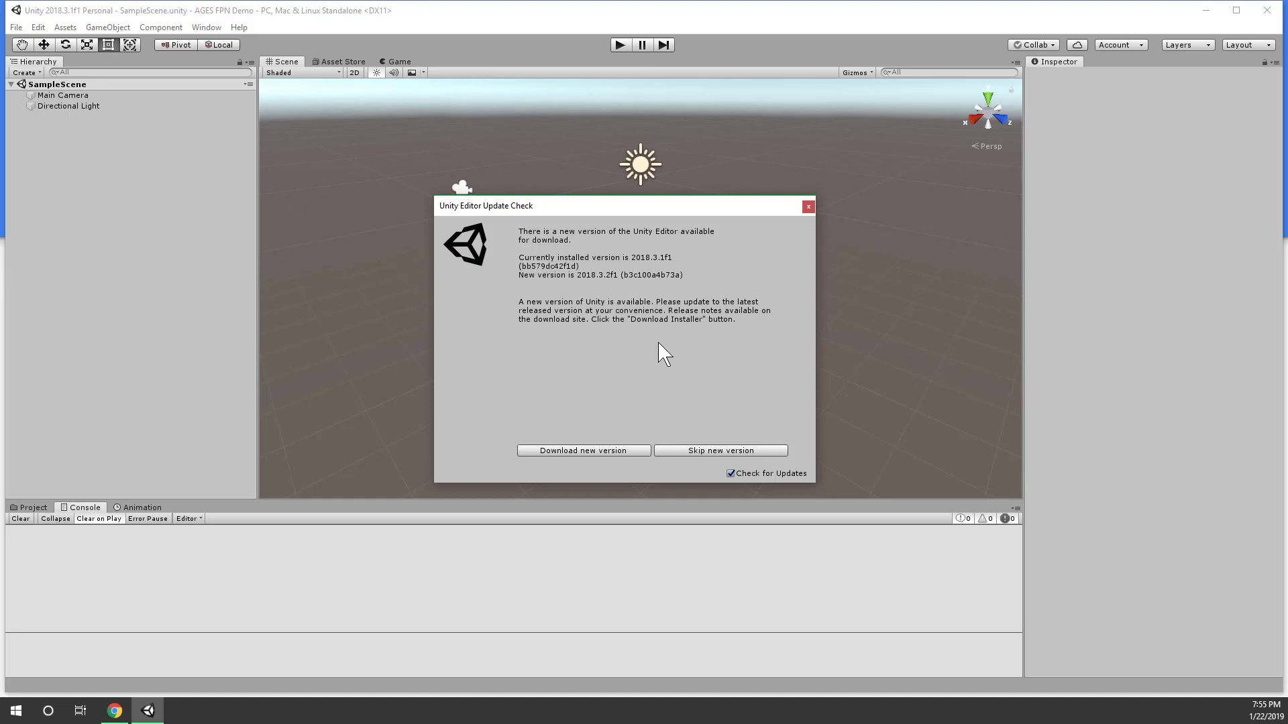
left_click_drag(626, 206, 520, 197)
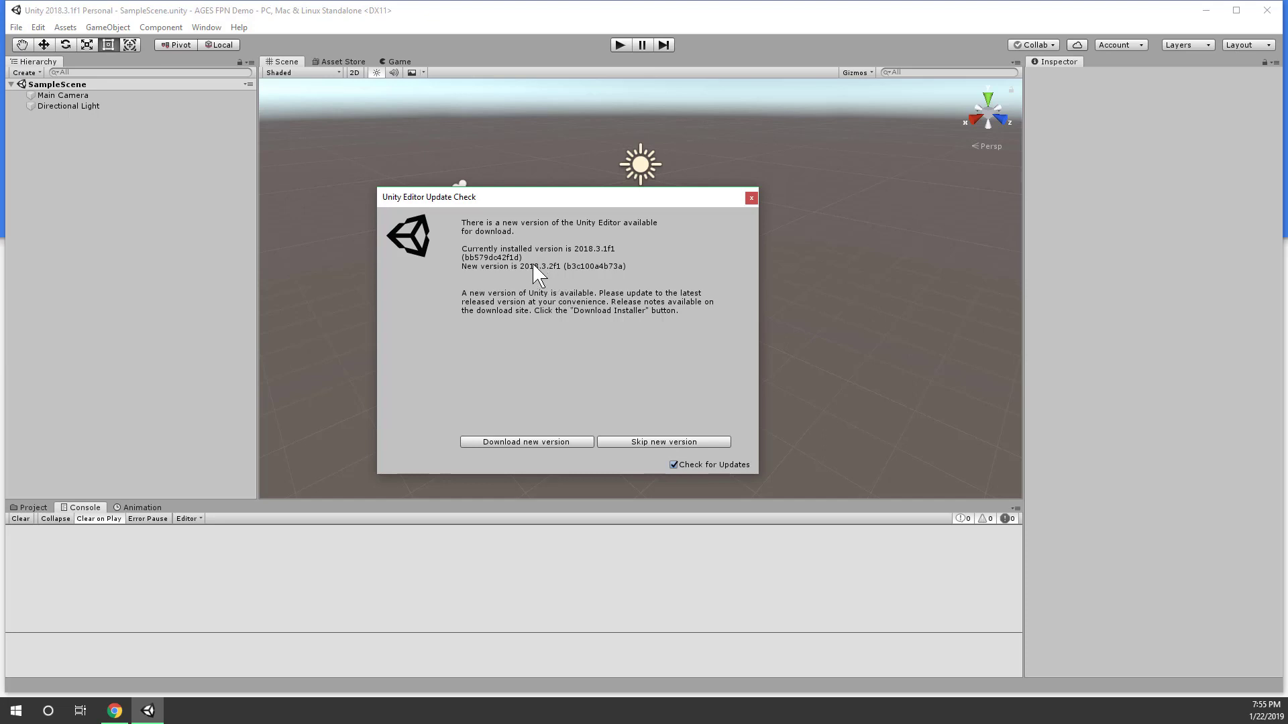
left_click(658, 444)
left_click(674, 464)
left_click(669, 443)
left_click(684, 443)
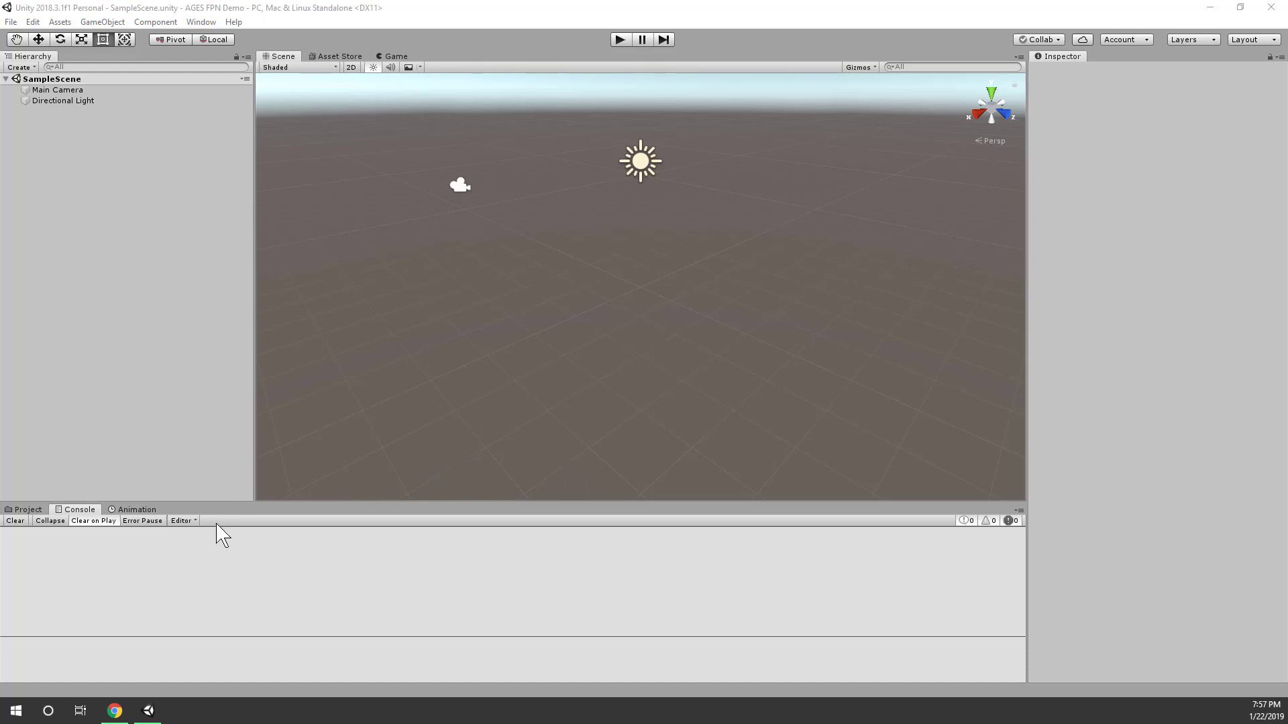
Create a folder named Scripts under Assets in the Project window
left_click(28, 510)
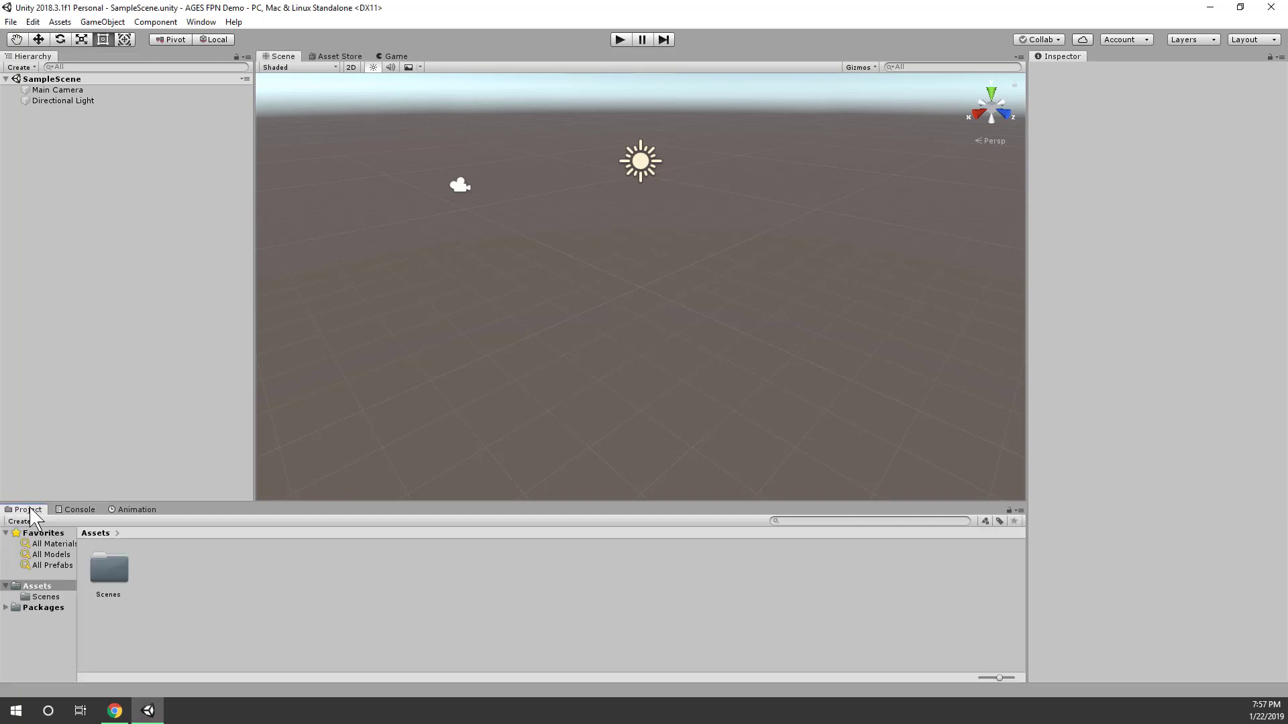
right_click(201, 589)
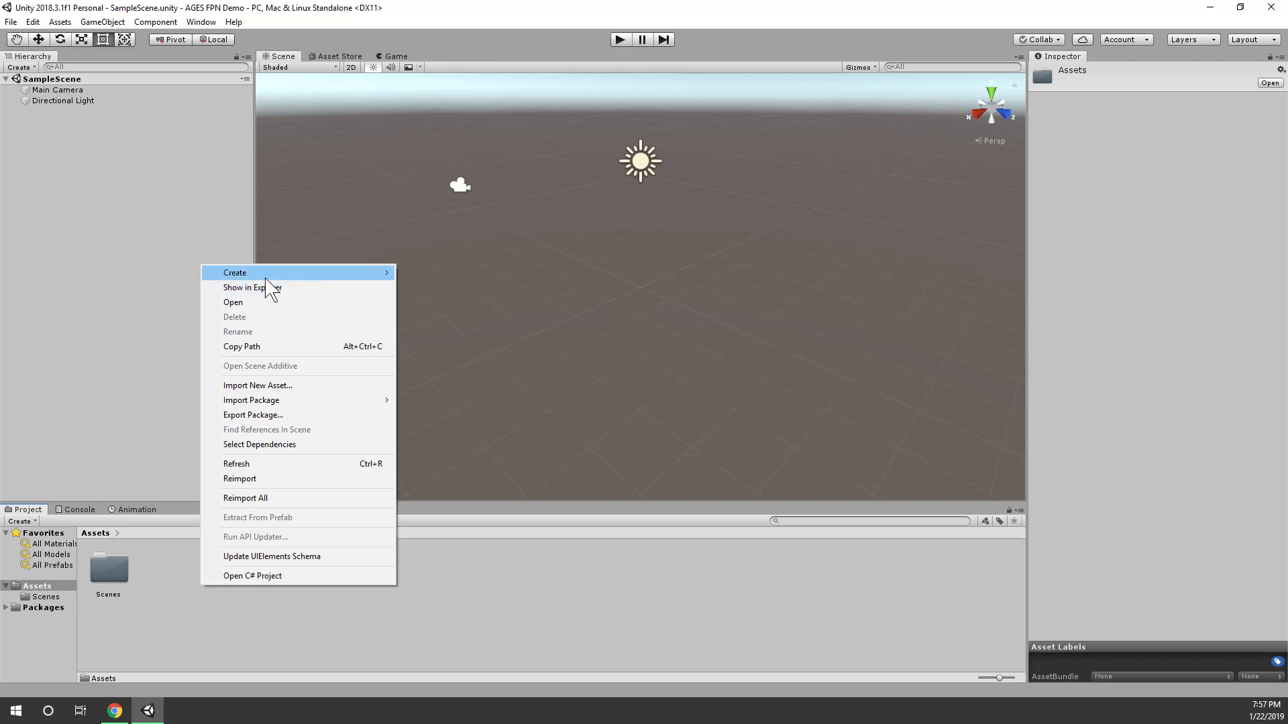
mouse_move(272, 273)
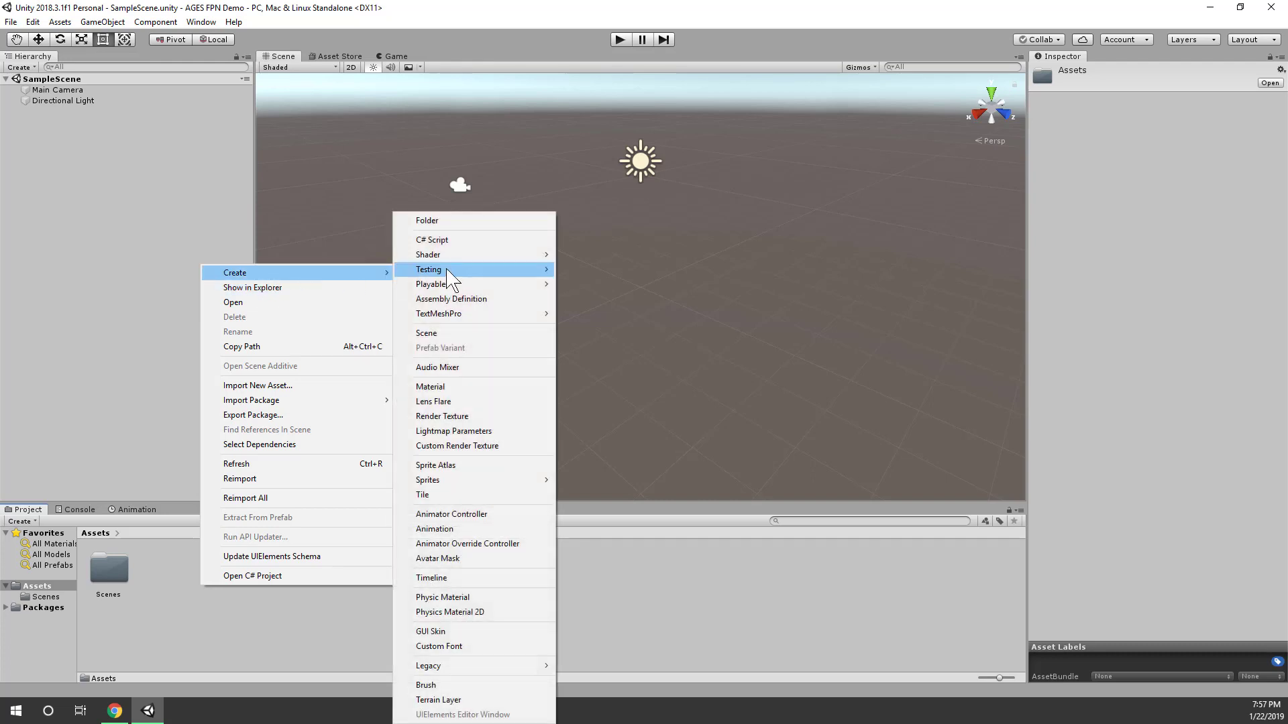
left_click(449, 227)
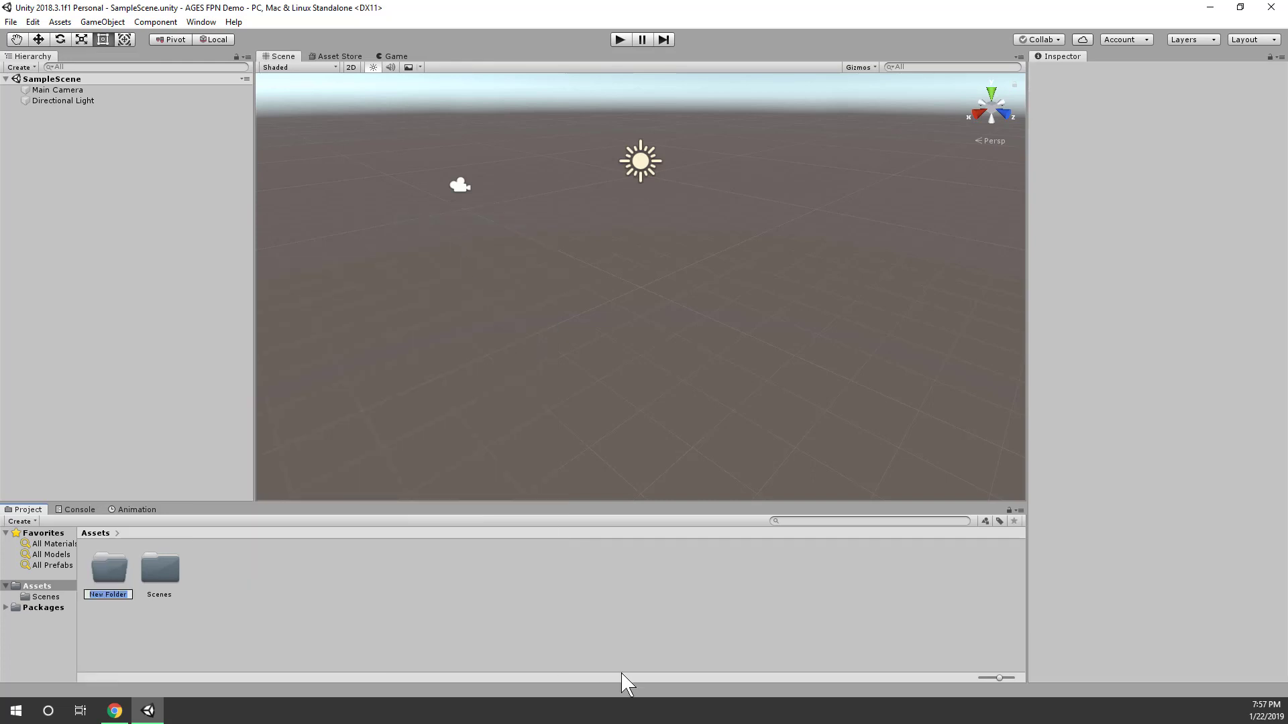
type("Scripts")
key("Return")
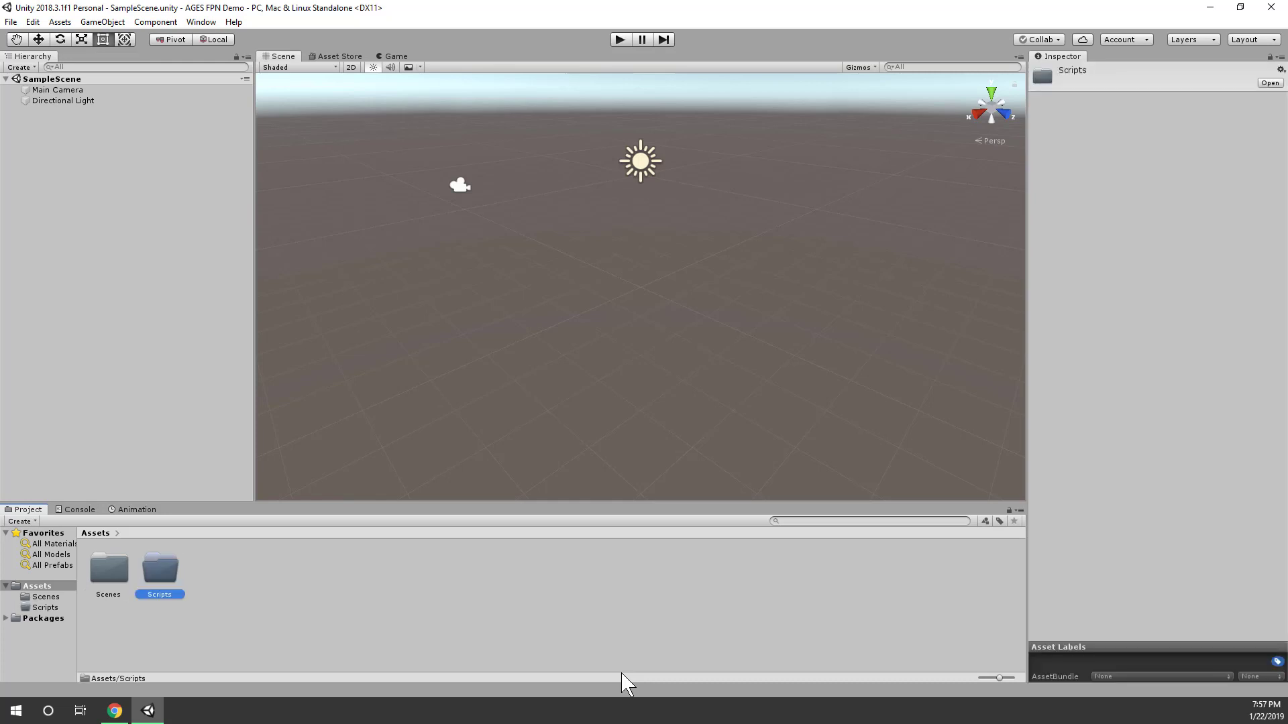
Inside Scripts, create a C# script keeping the default name NewBehaviourScript
double_click(159, 571)
right_click(150, 581)
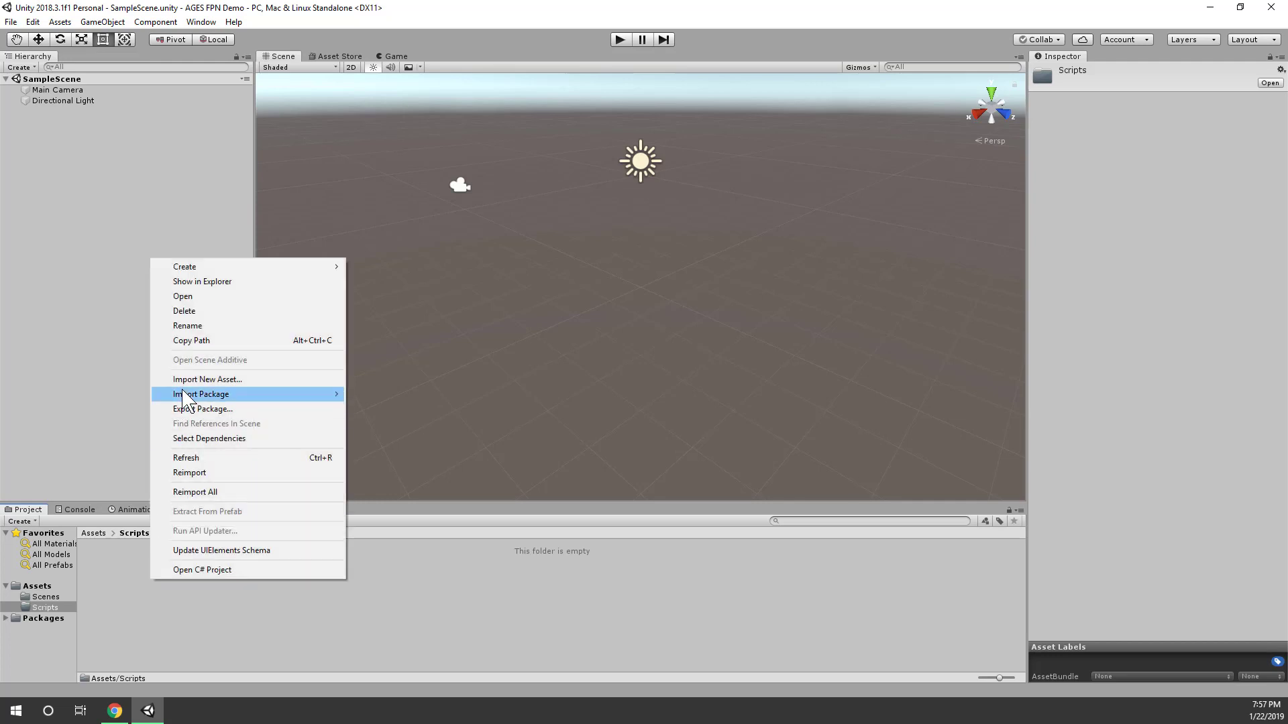
mouse_move(193, 273)
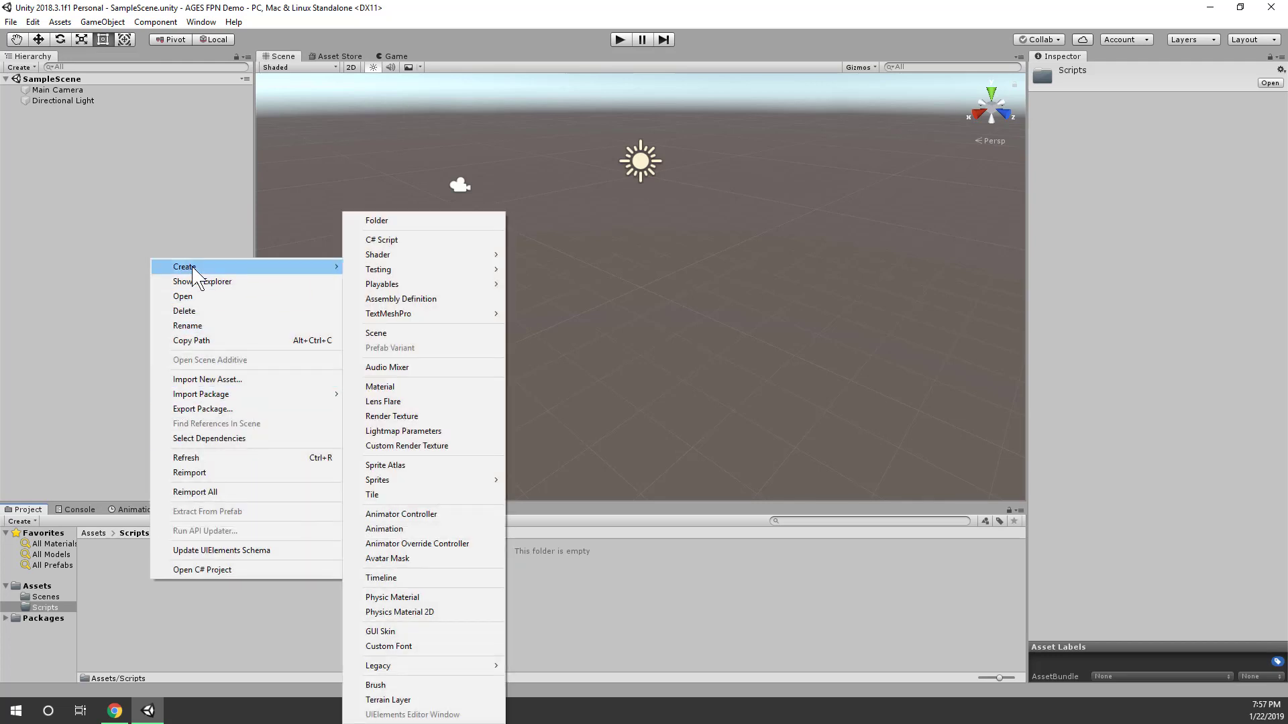
mouse_move(379, 269)
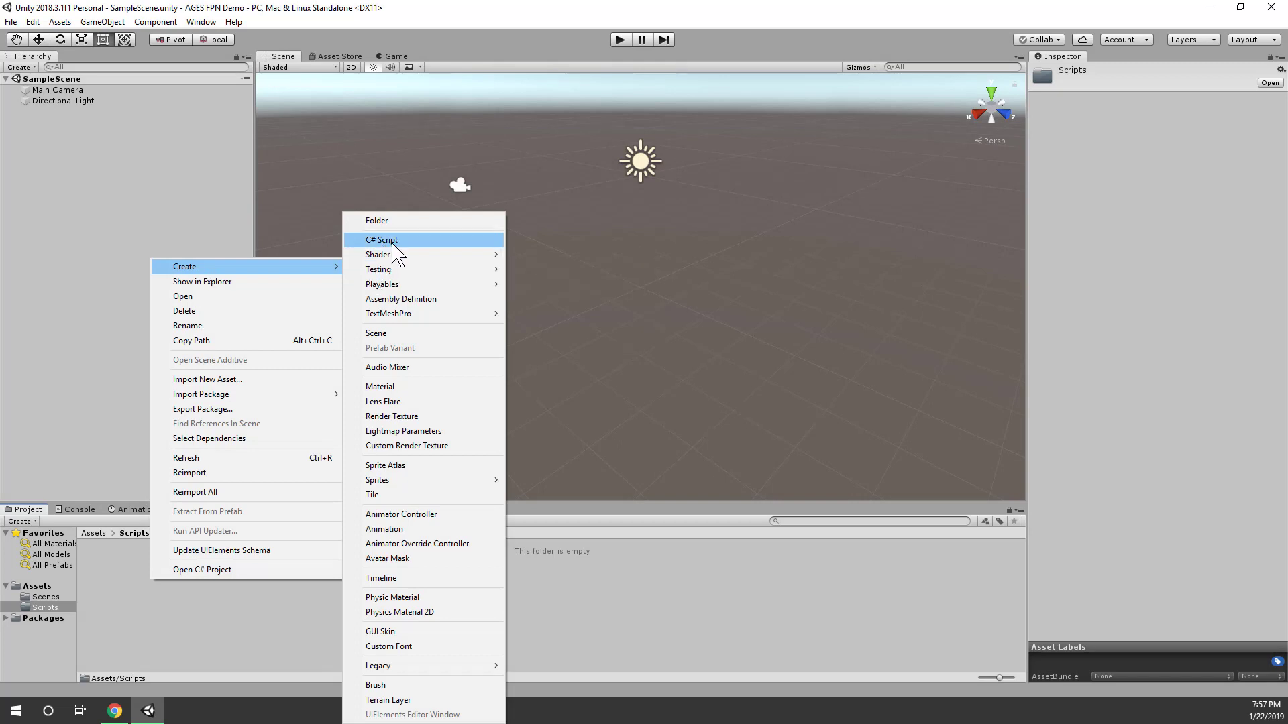
left_click(392, 241)
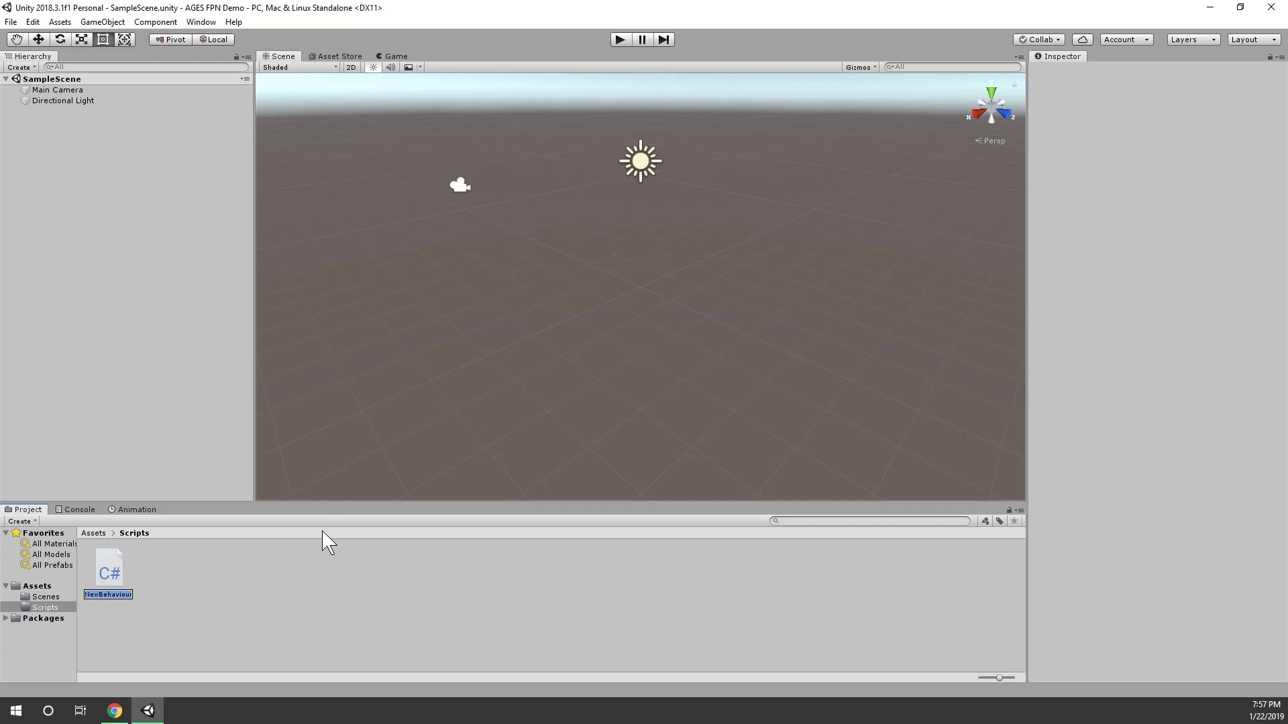
key("Return")
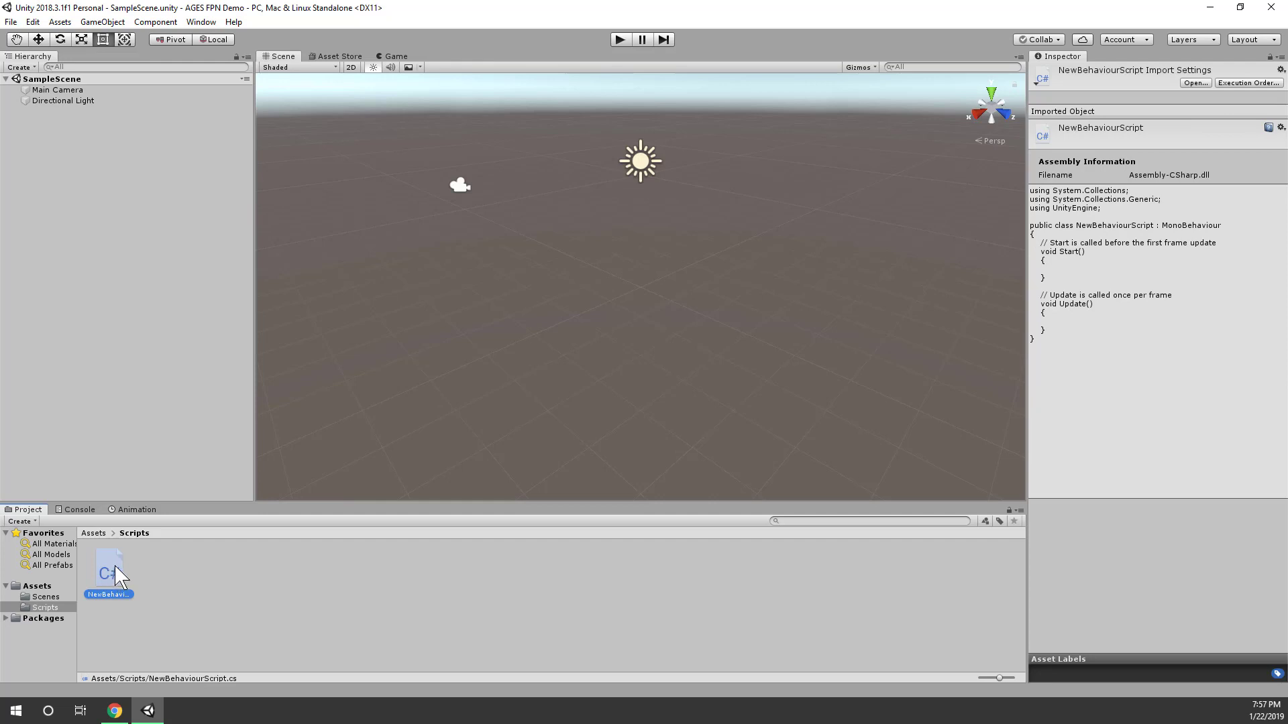
Open NewBehaviourScript in Visual Studio and inspect the class, MonoBehaviour and Start method
double_click(117, 575)
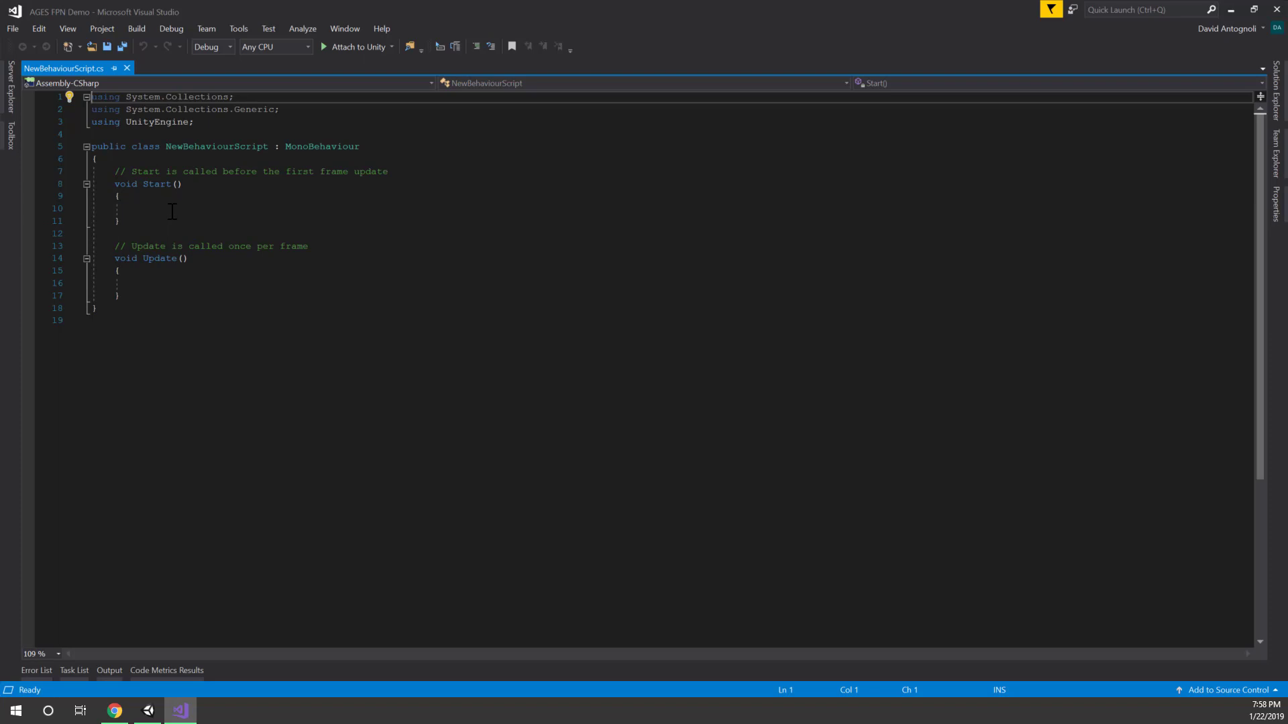
double_click(190, 146)
left_click(309, 146)
double_click(310, 146)
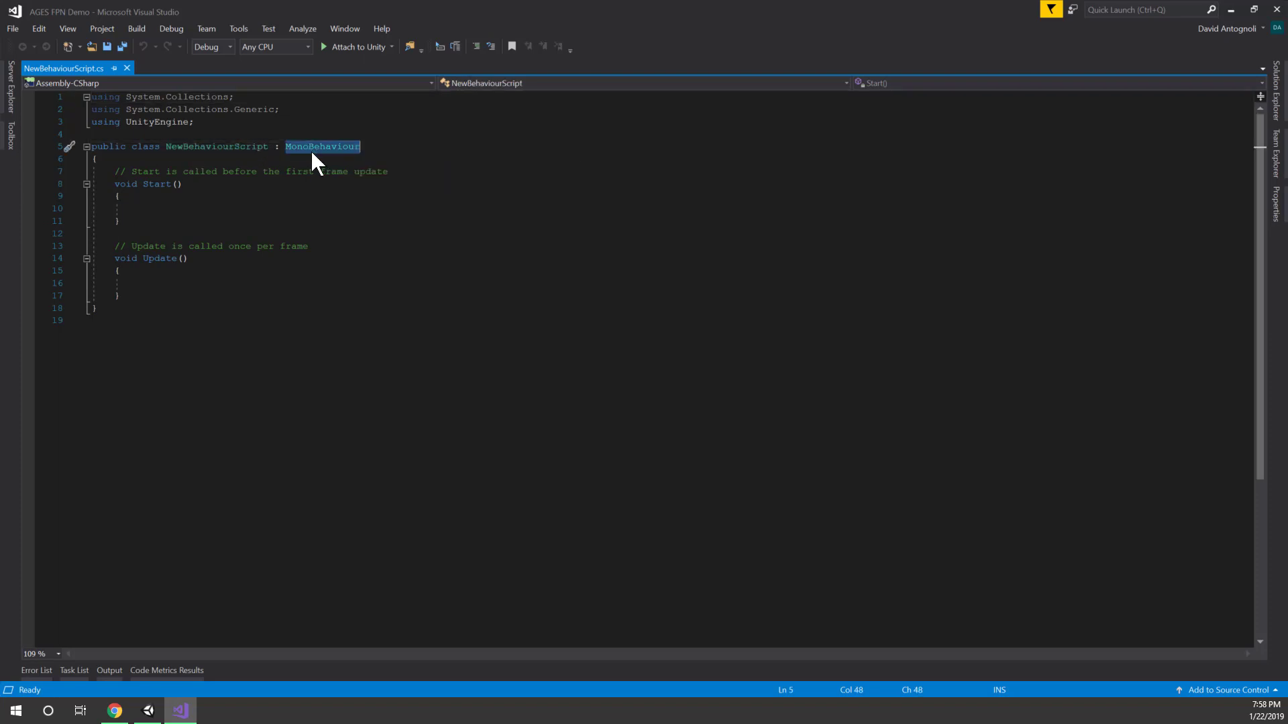
left_click(182, 199)
left_click(149, 183)
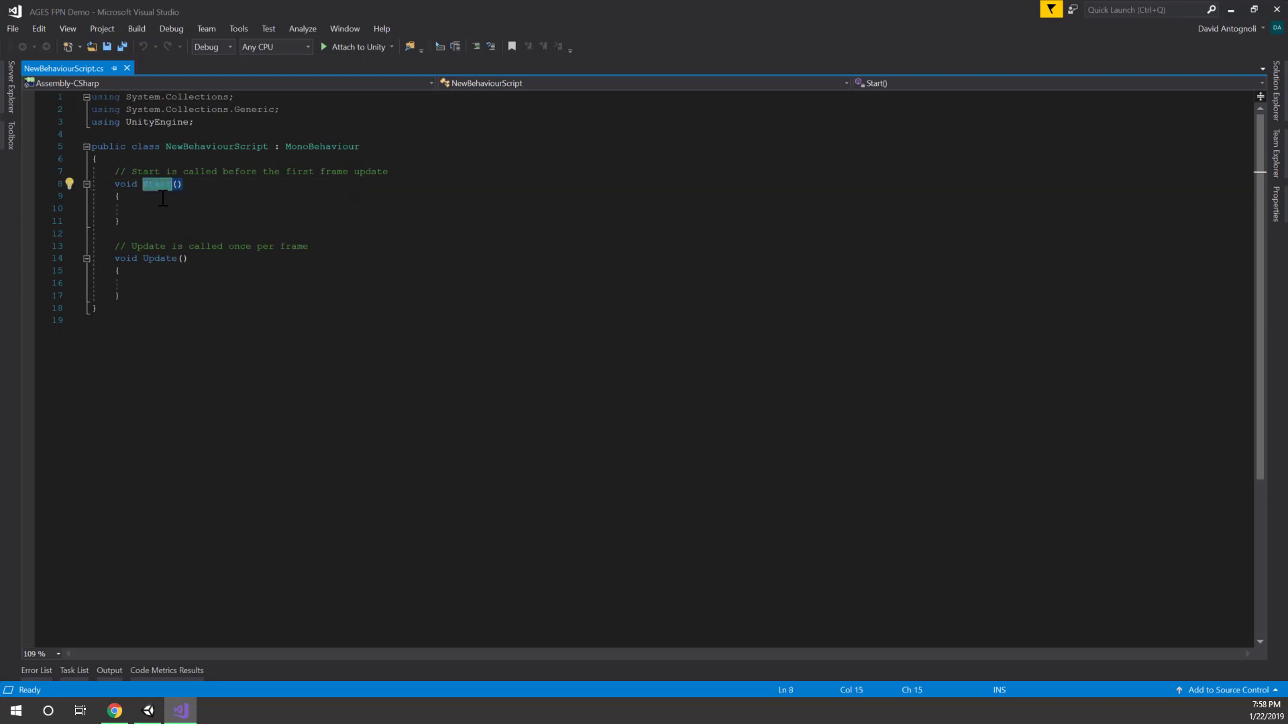
left_click(163, 209)
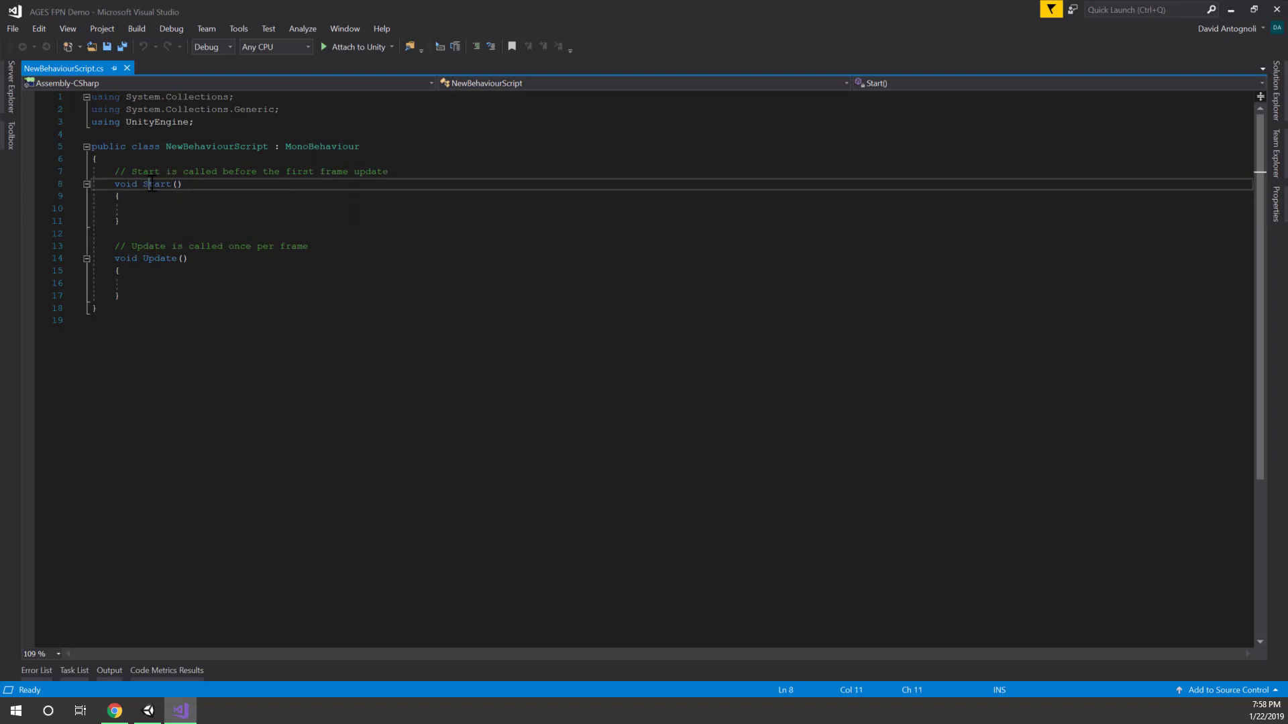
double_click(149, 184)
Add an empty MyFunction() method with braces after the Update method
left_click(155, 296)
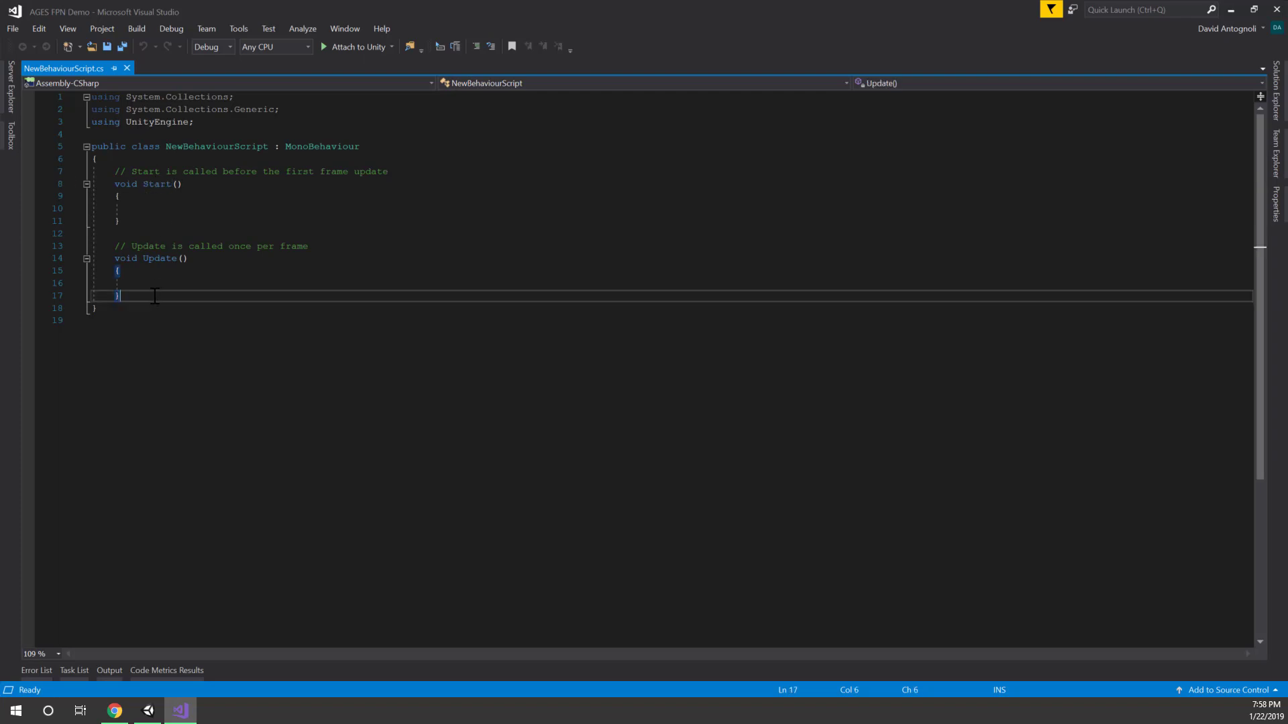
key("Return")
key("Return")
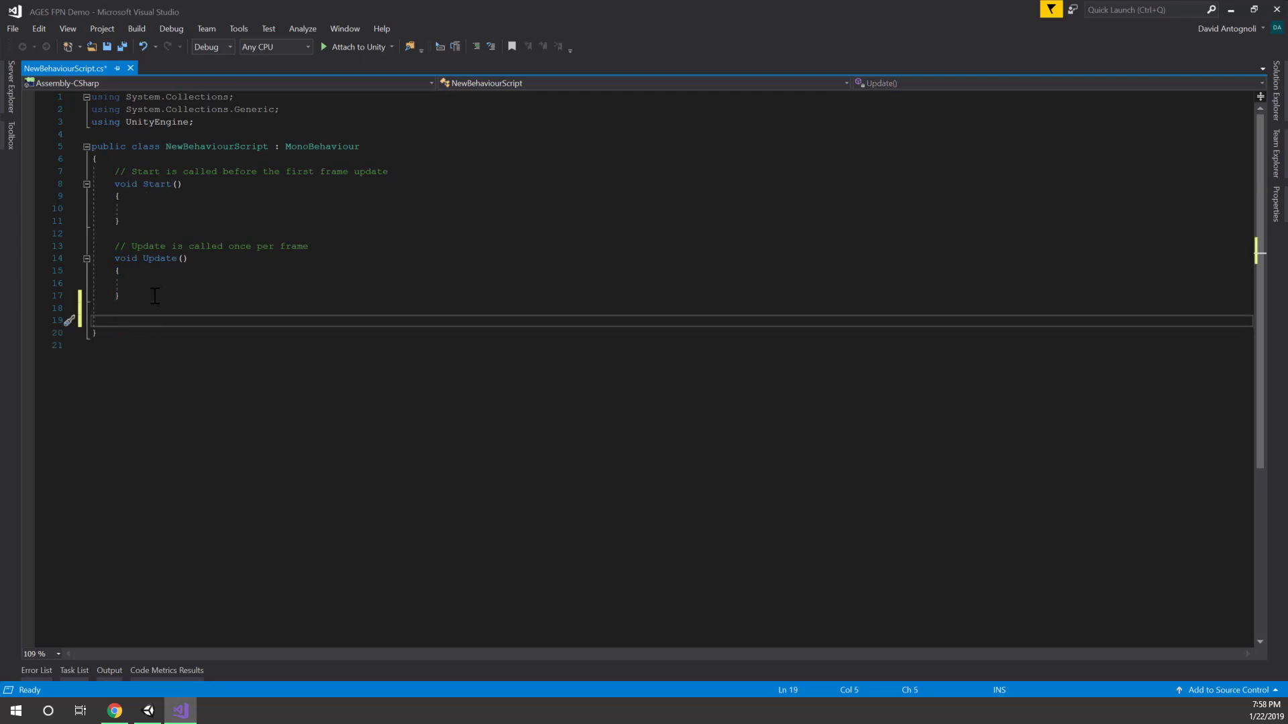
type("void MyFunction()")
key("Return")
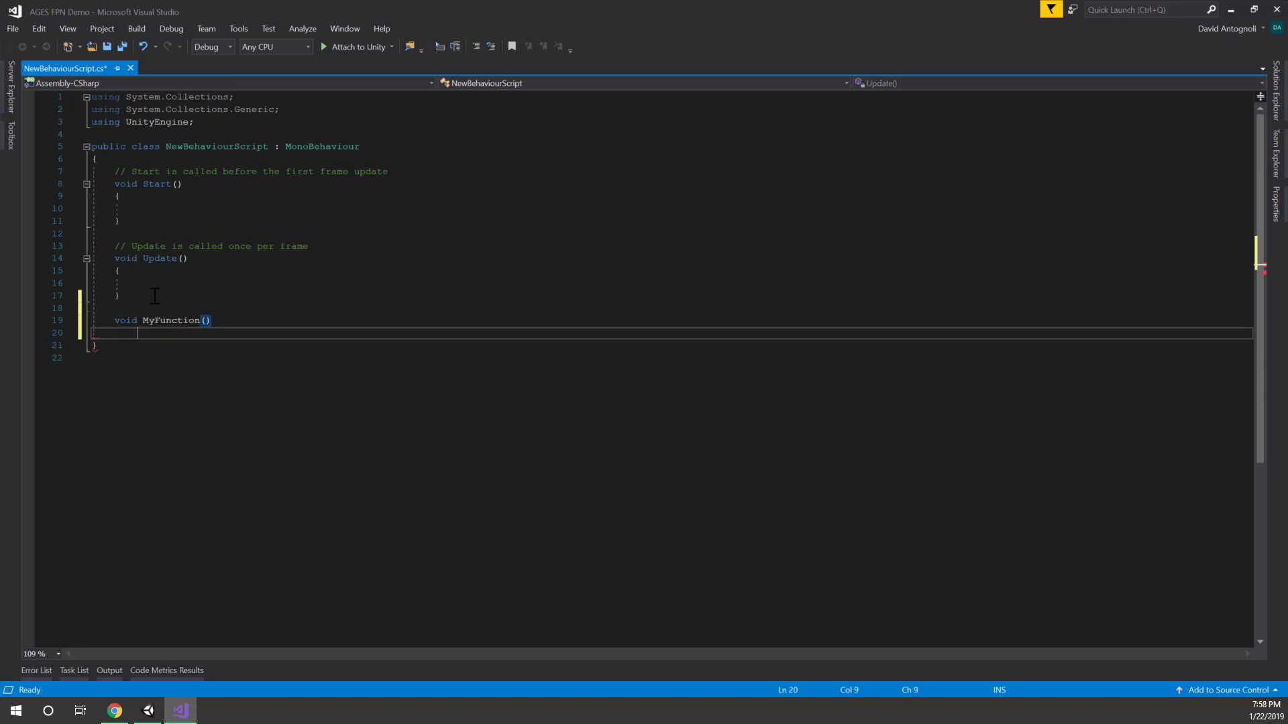
type("{")
key("Return")
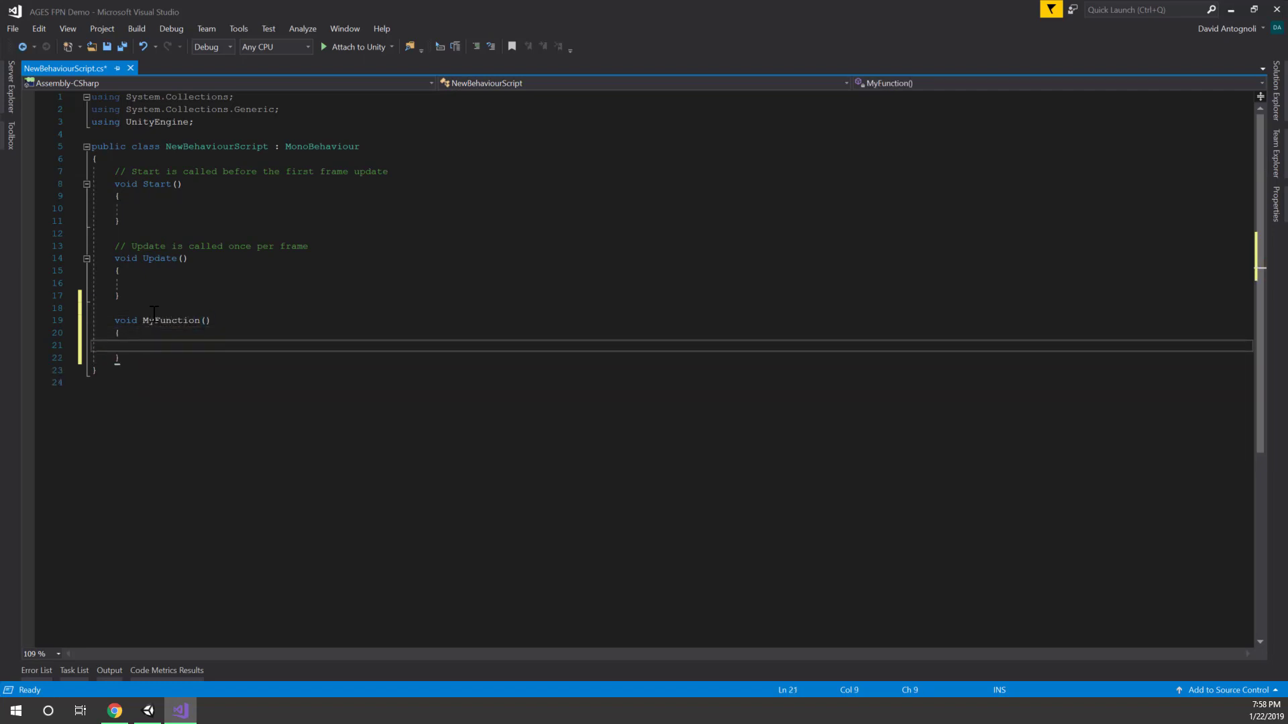
left_click(169, 320)
left_click(186, 347)
Declare 'GameObject gameObject;' inside Start() and add blank lines after Start
left_click(165, 209)
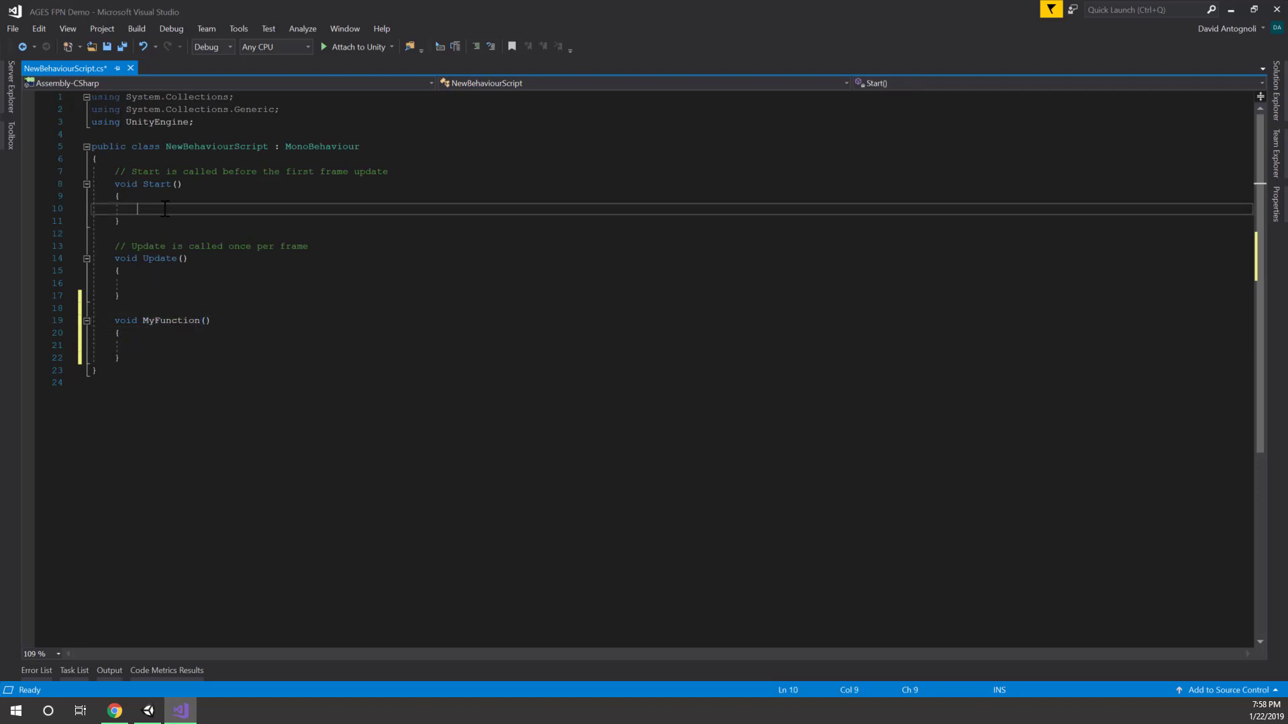
type("GameObject")
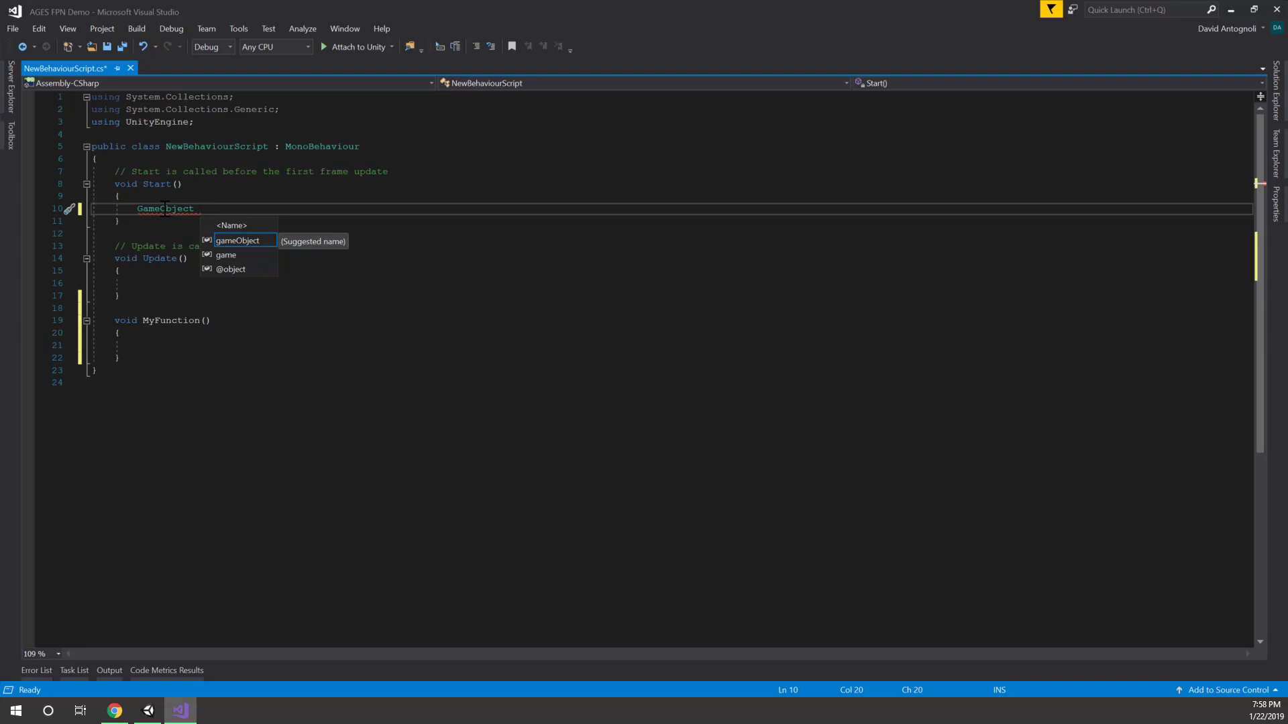
key("Tab")
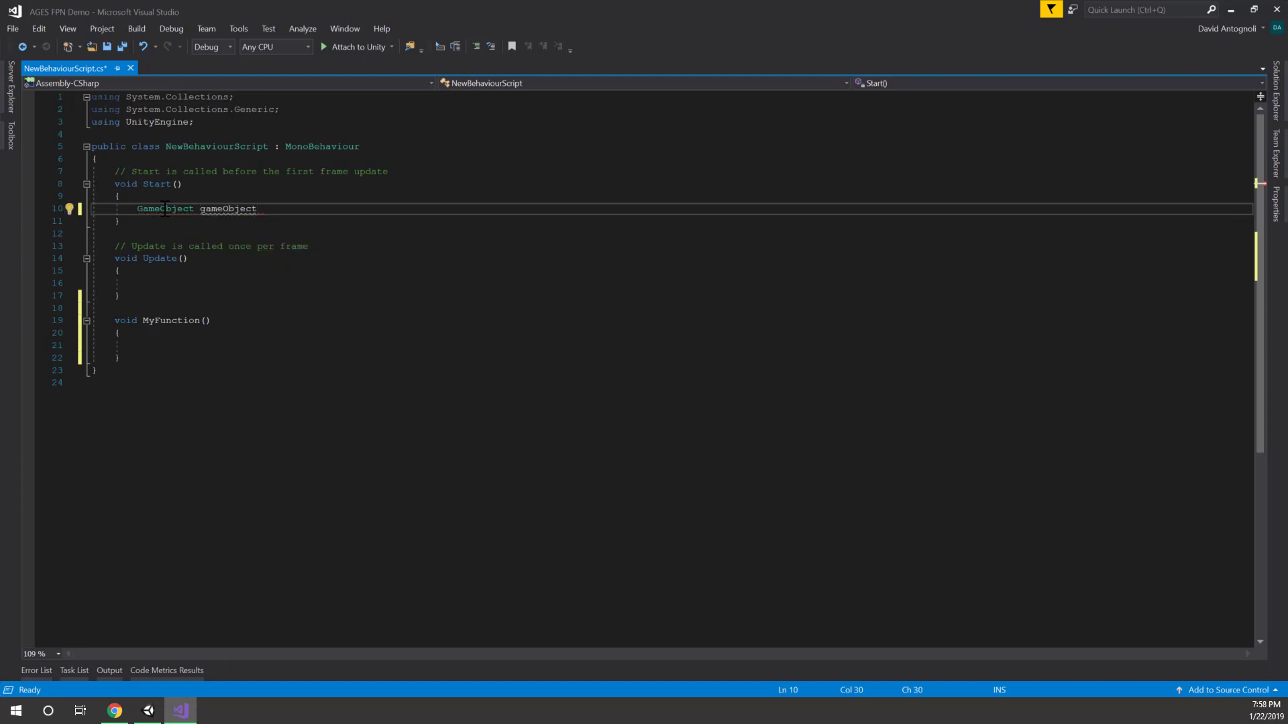
type(";")
key("Return")
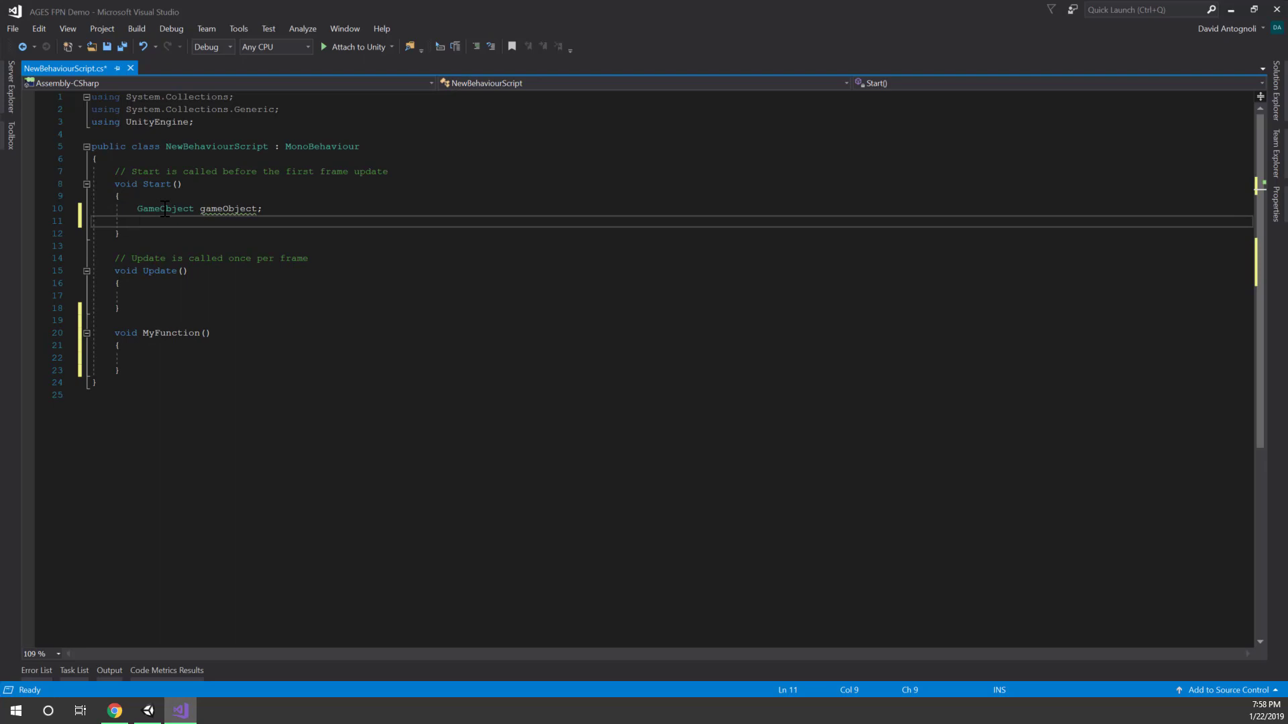
key("BackSpace")
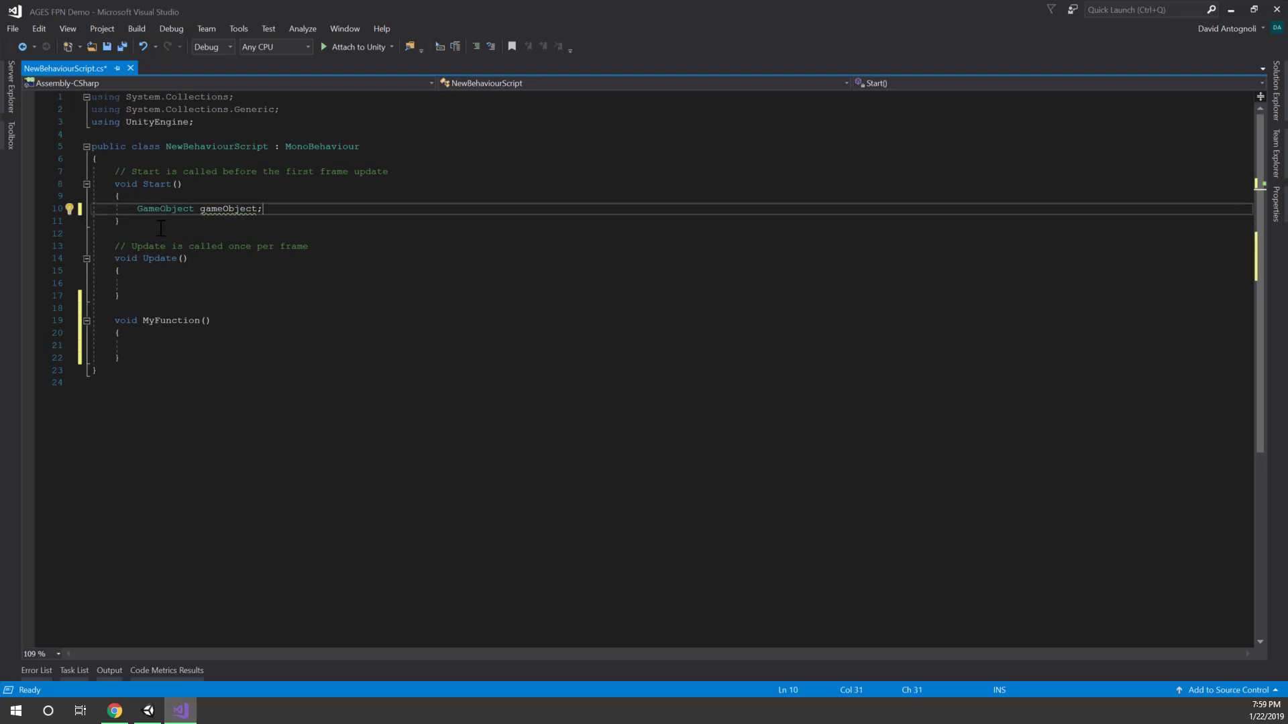
key("Down")
key("Return")
key("Return")
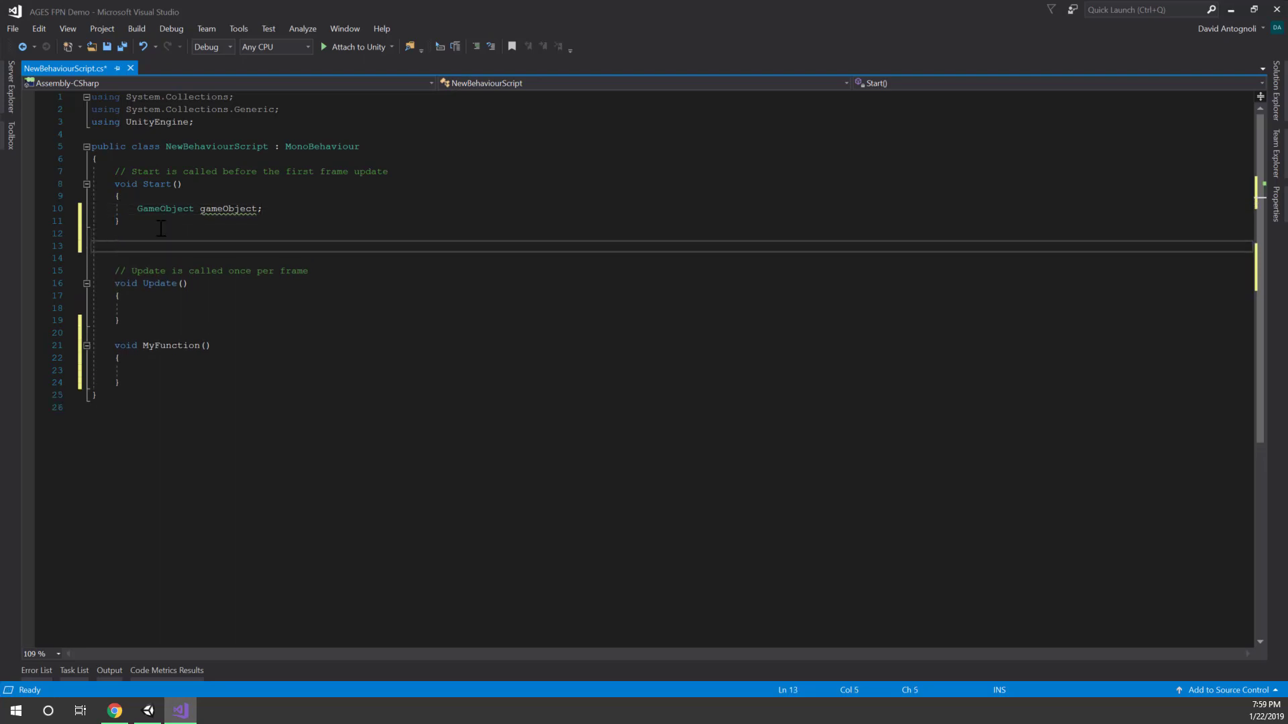
Add an OnTriggerEnter2D(Collider2D collision) stub, close Visual Studio unsaved, and start deleting the script
type("ontrig")
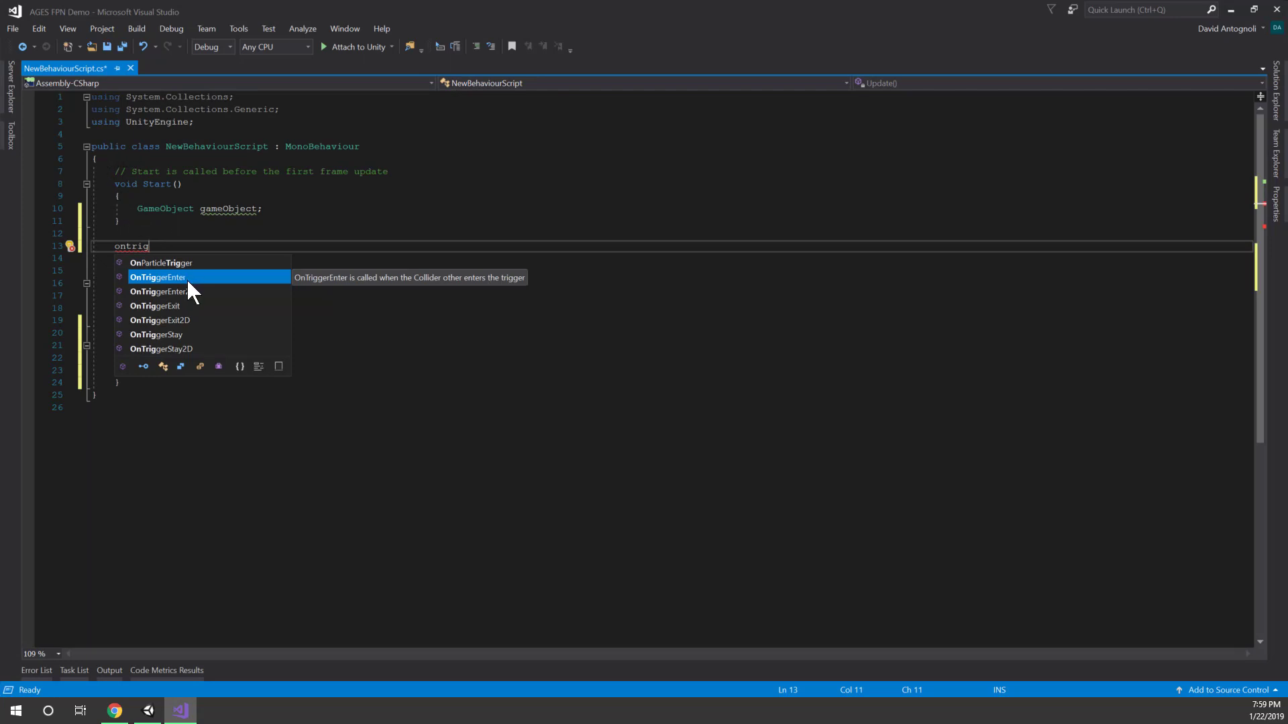
key("Down")
key("Down")
key("Down")
key("Down")
key("Down")
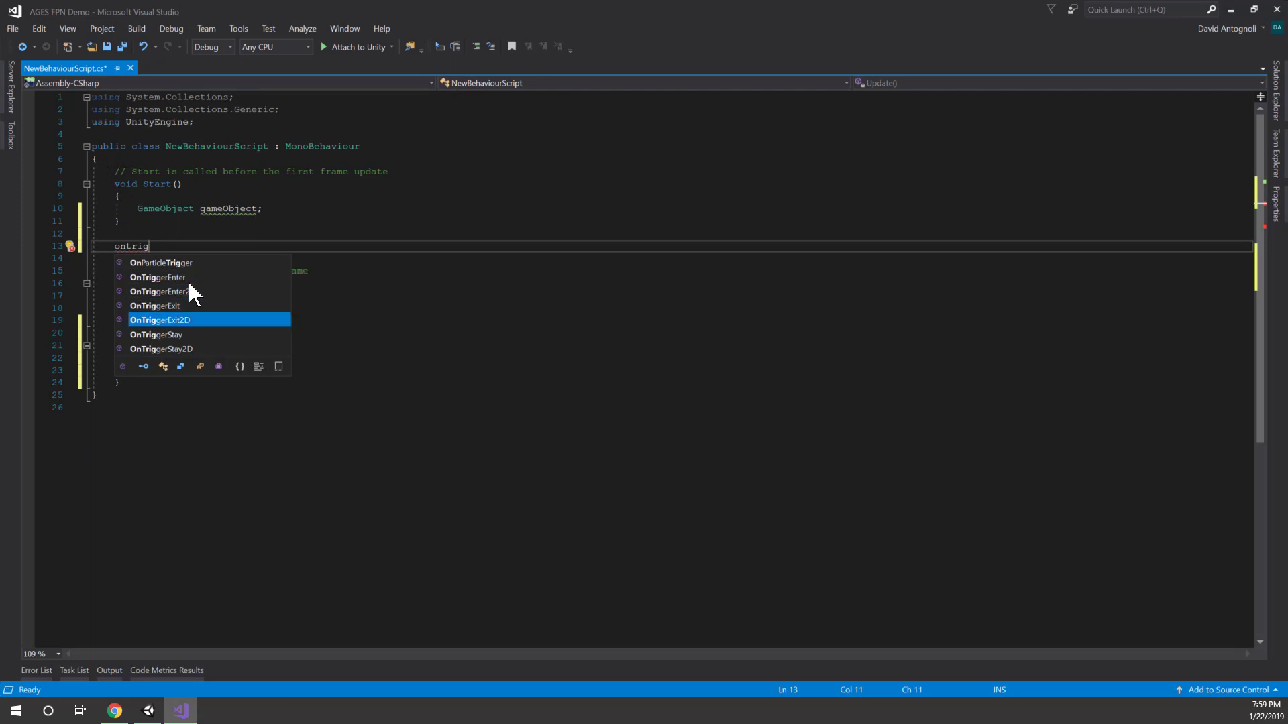
key("Up")
key("Up")
key("Up")
key("Up")
key("Up")
key("Up")
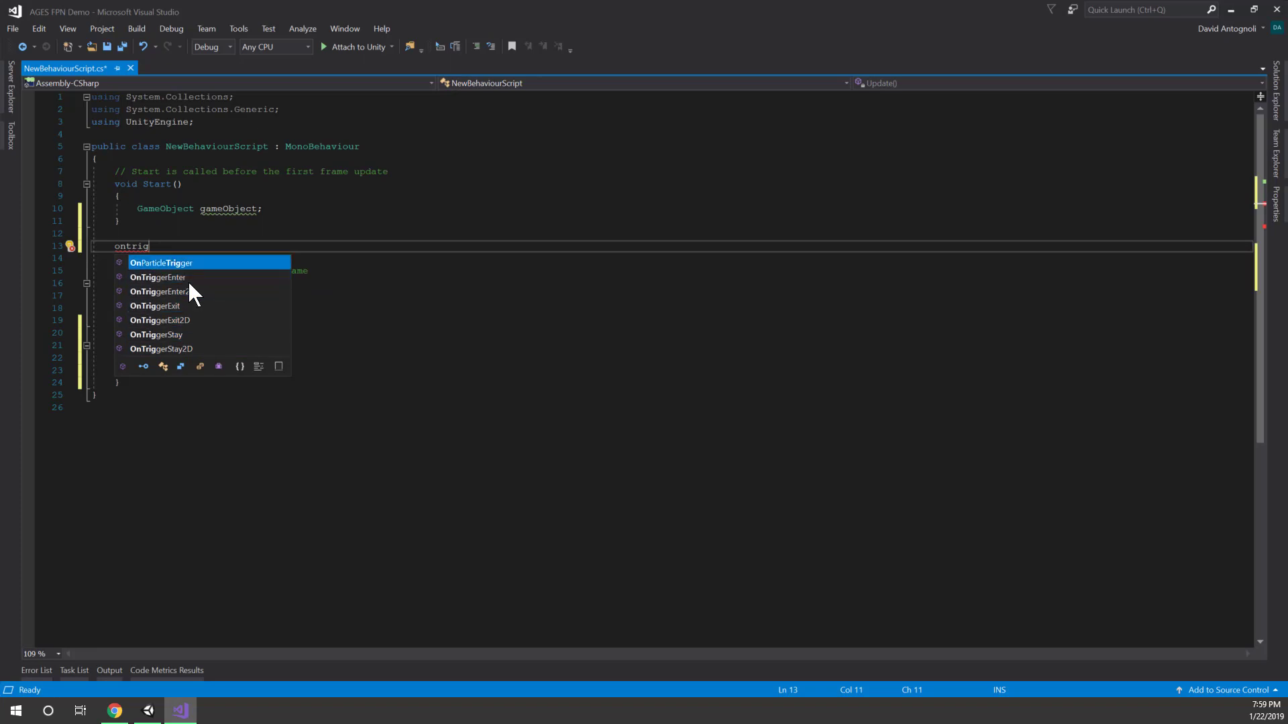
key("Down")
key("Down")
key("Down")
key("Up")
key("Up")
key("Down")
key("Up")
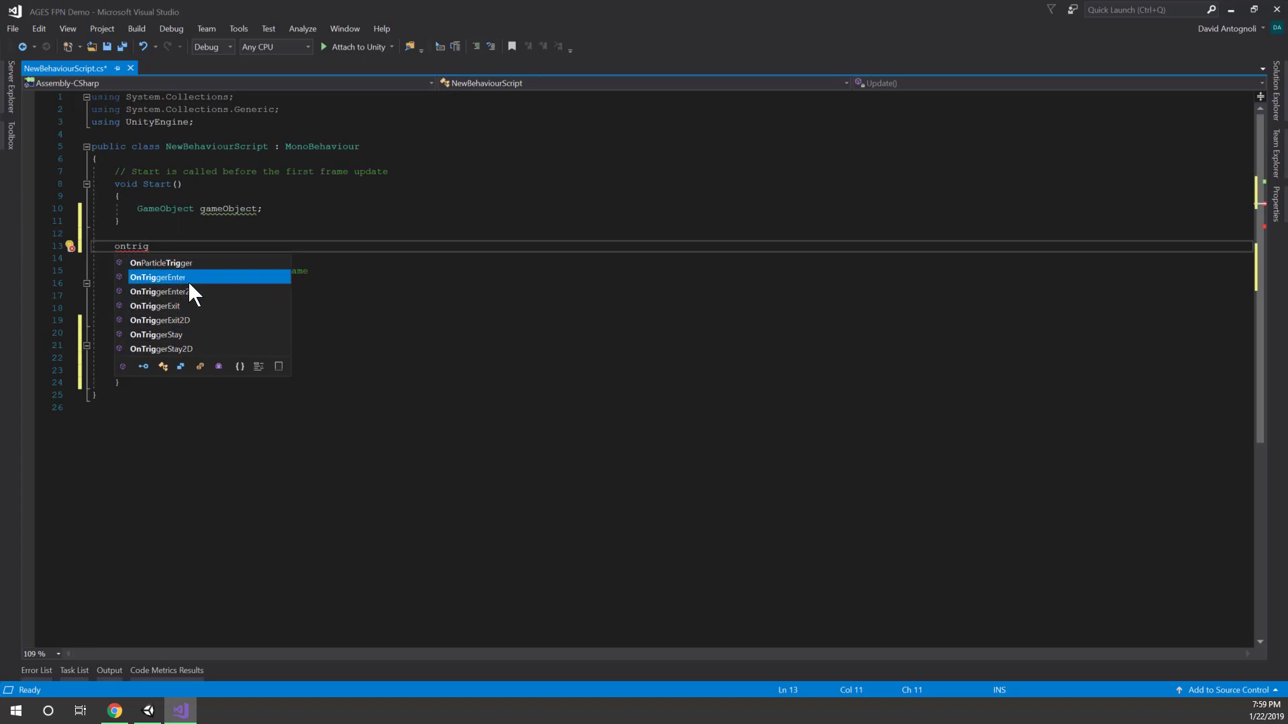
key("Down")
key("Return")
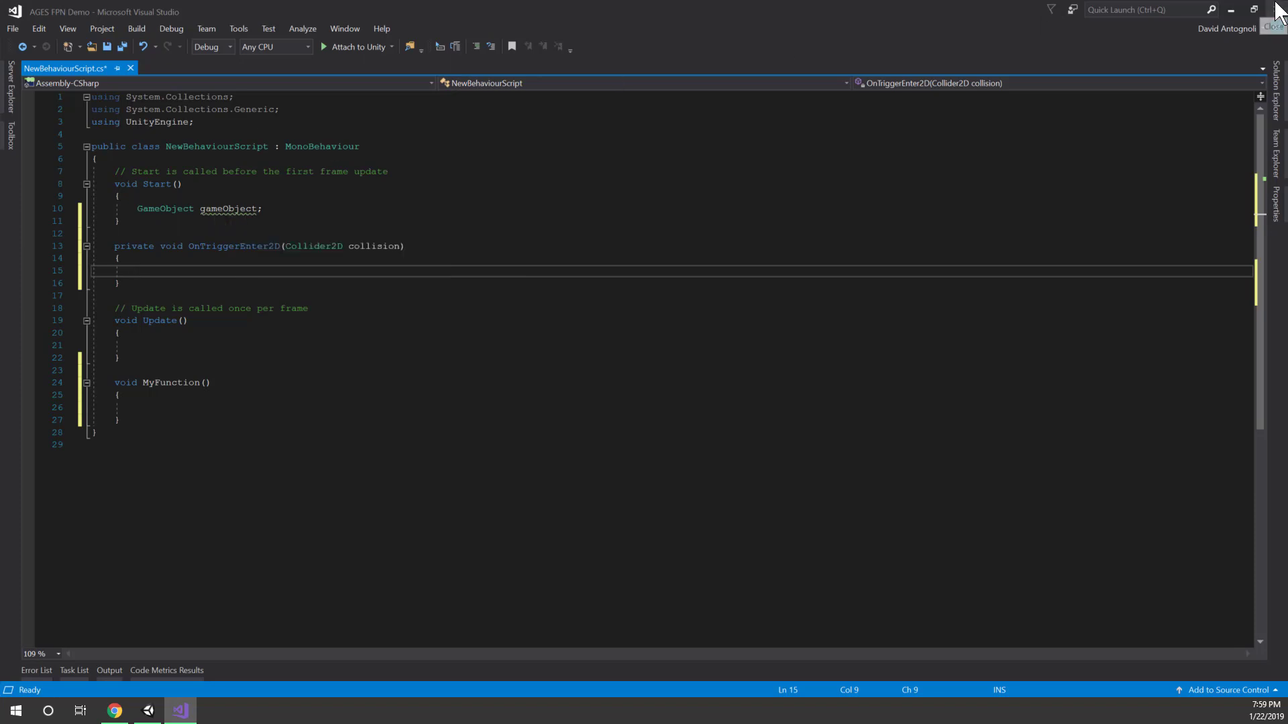
left_click(704, 446)
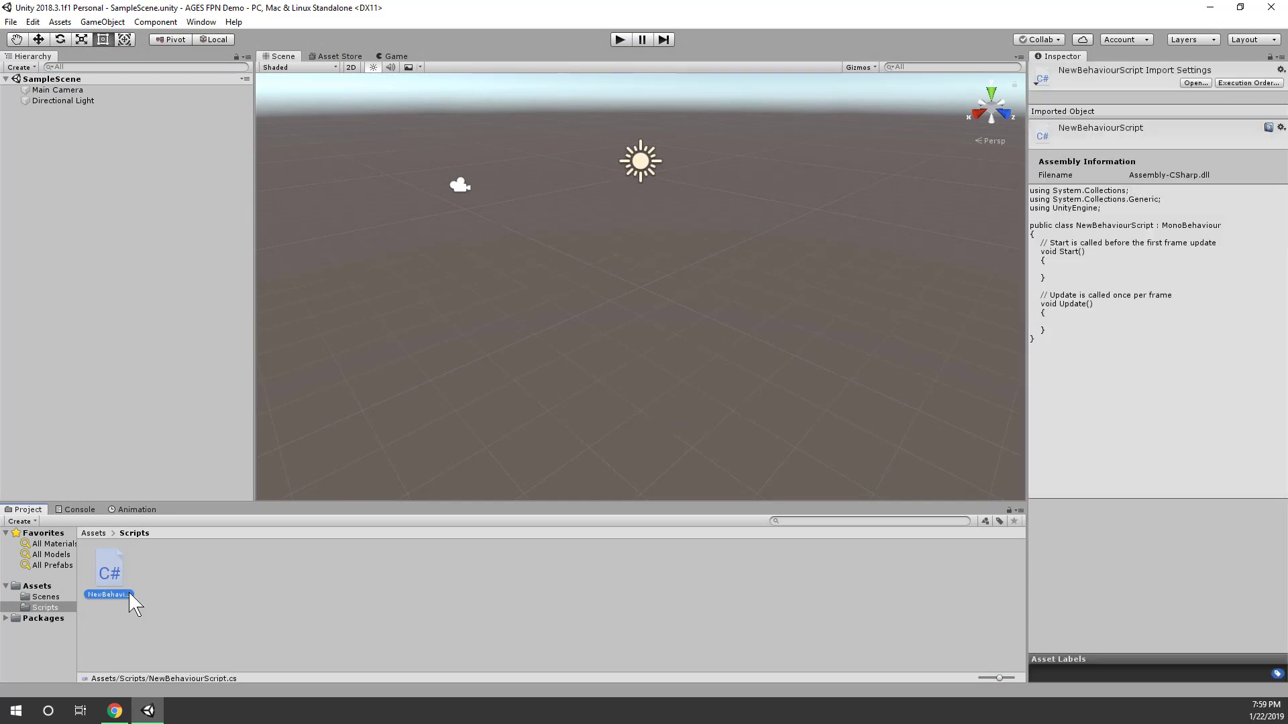
key("Delete")
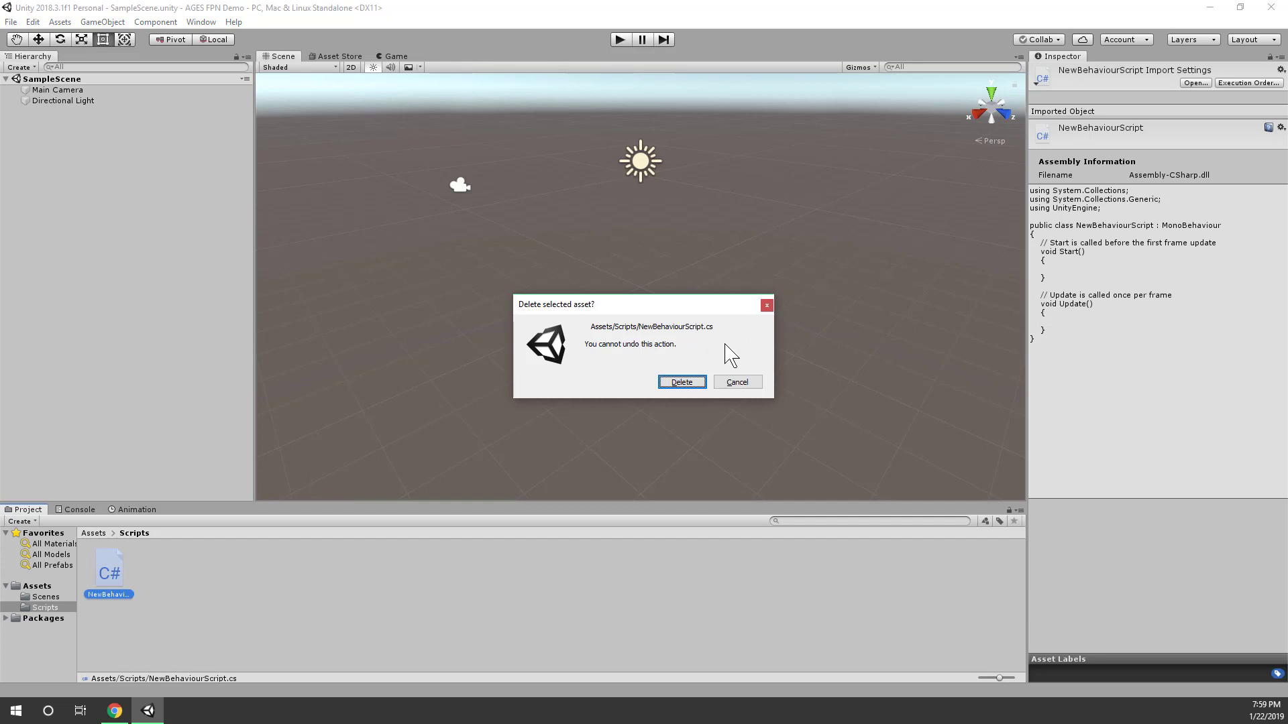
Confirm deleting NewBehaviourScript.cs and open the Asset Store from the Window menu
left_click(682, 383)
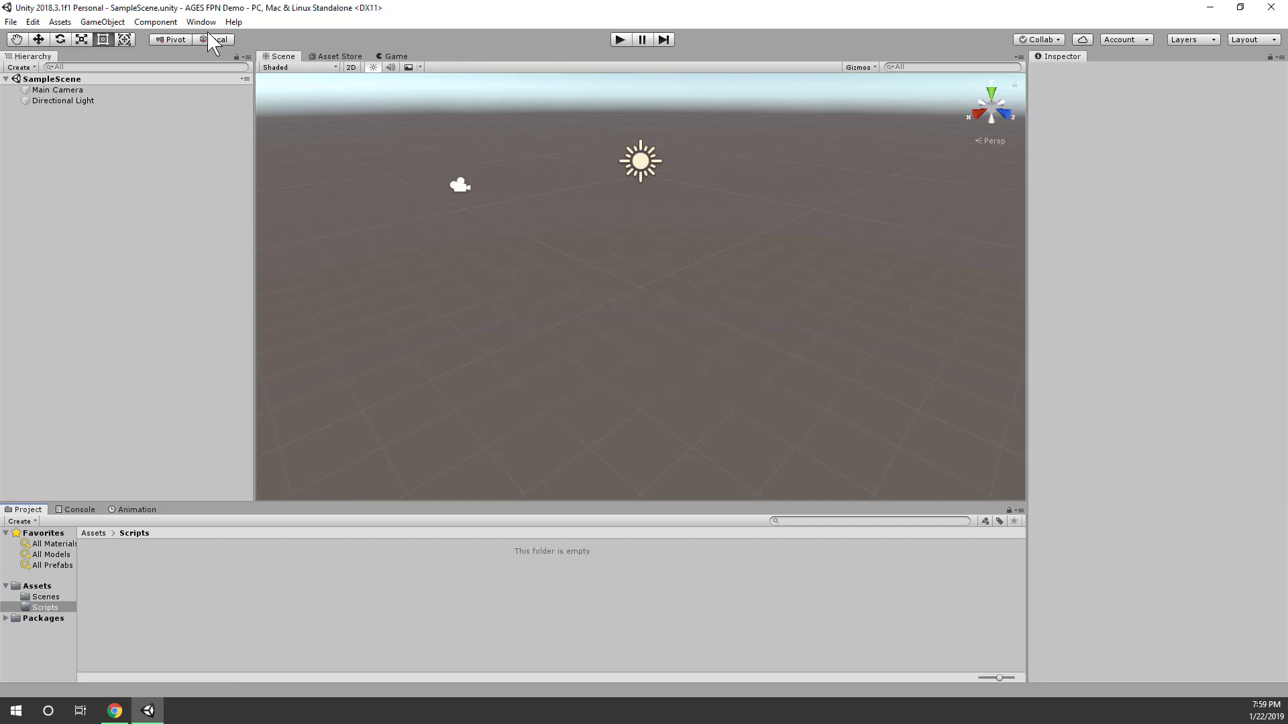
left_click(67, 23)
left_click(417, 35)
left_click(331, 56)
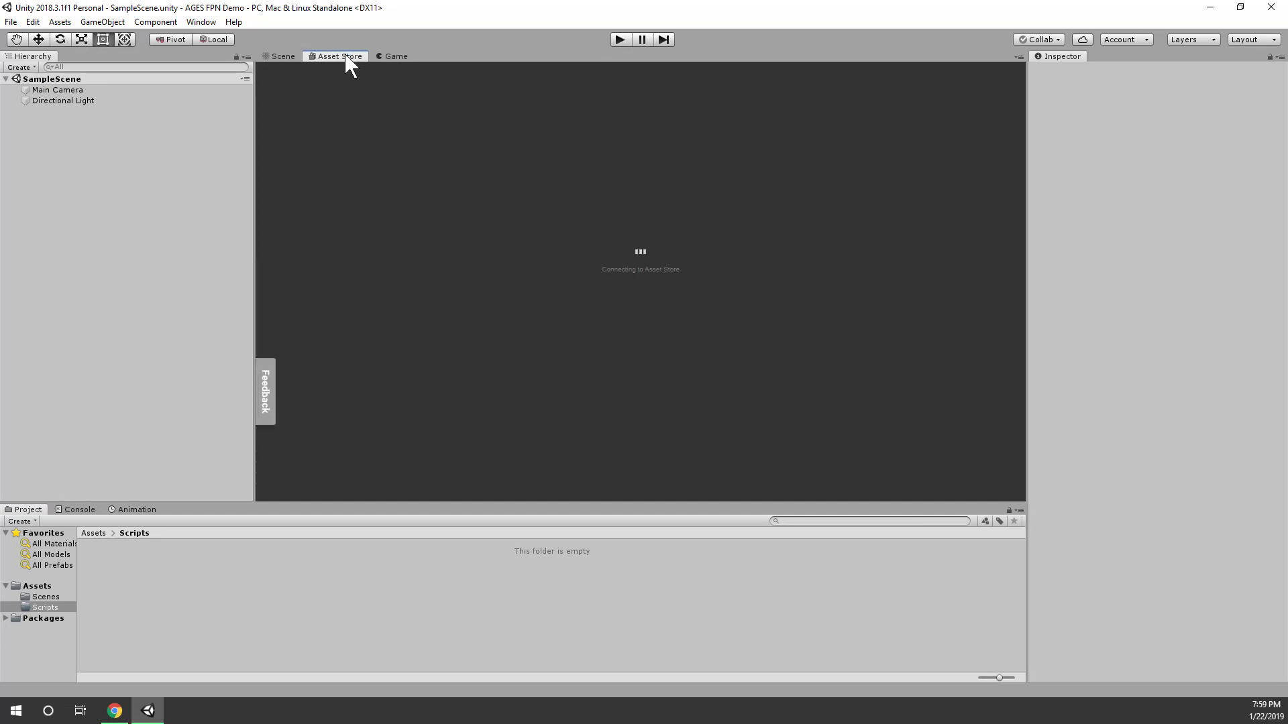
Bring the Asset Store into view, closing the Plastic SCM promotion page that opened
left_click(201, 23)
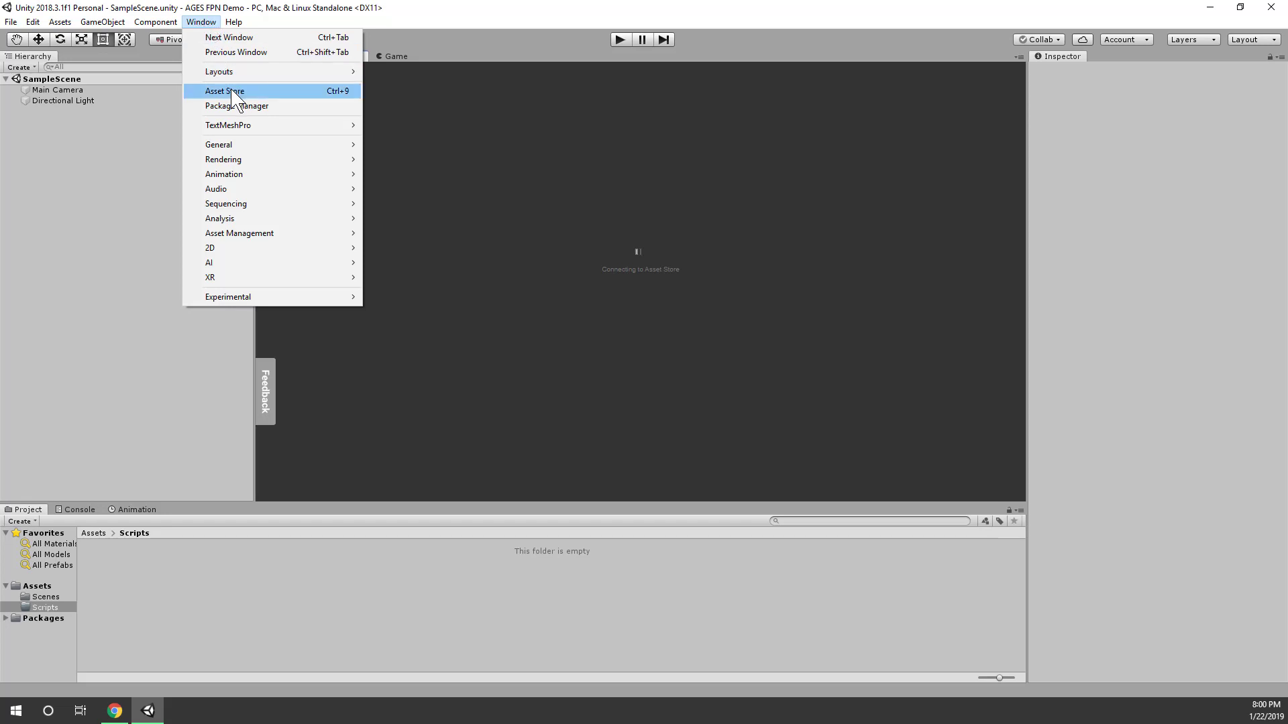
left_click(556, 261)
left_click(556, 267)
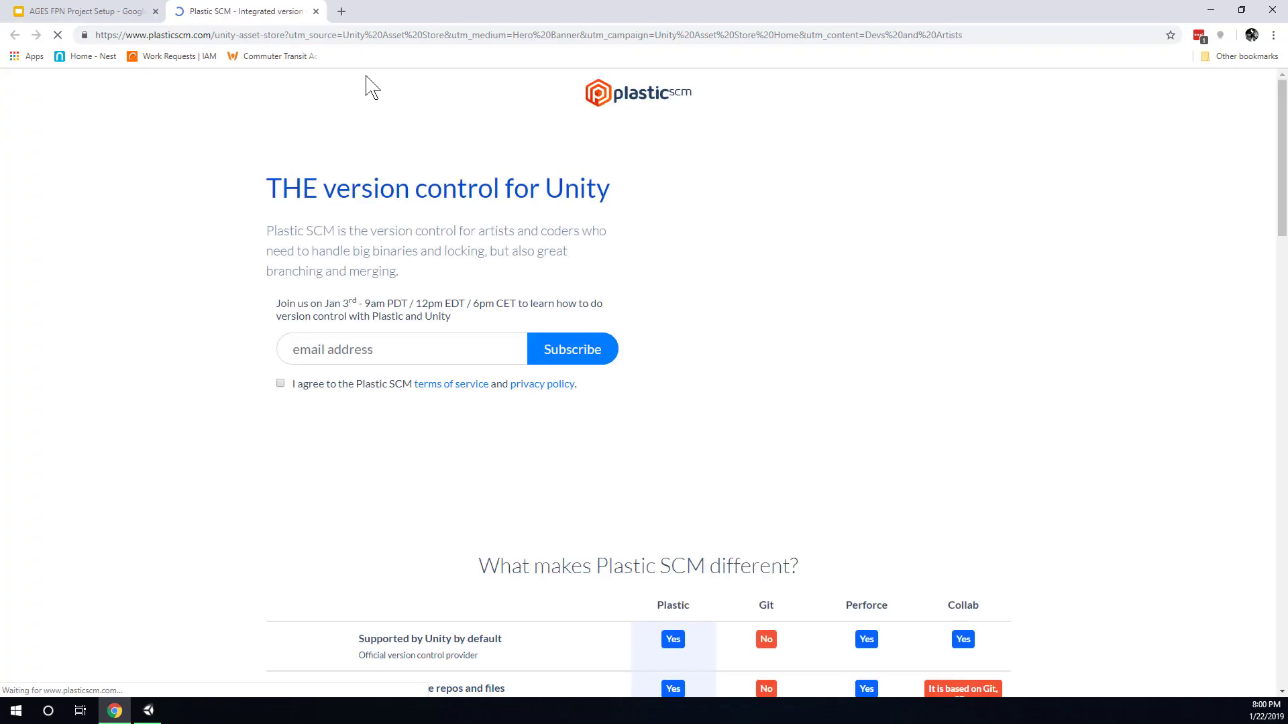
left_click(316, 11)
key("alt+Tab")
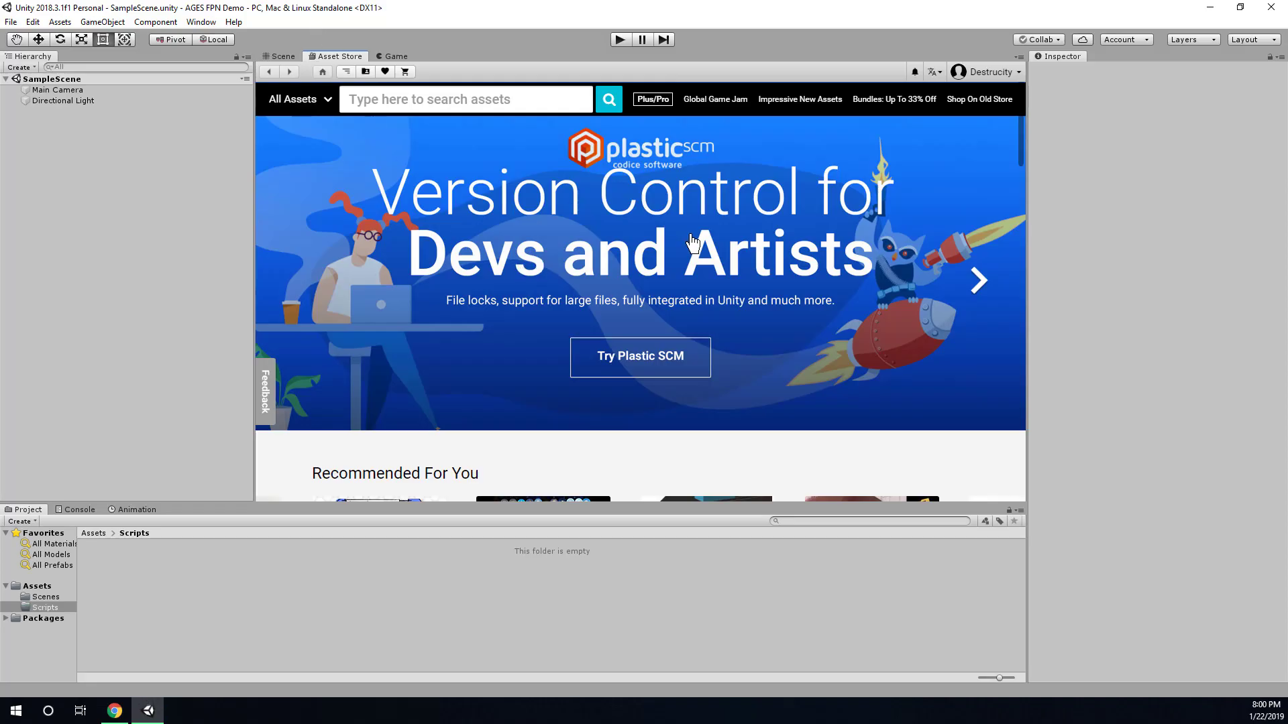
left_click(1002, 73)
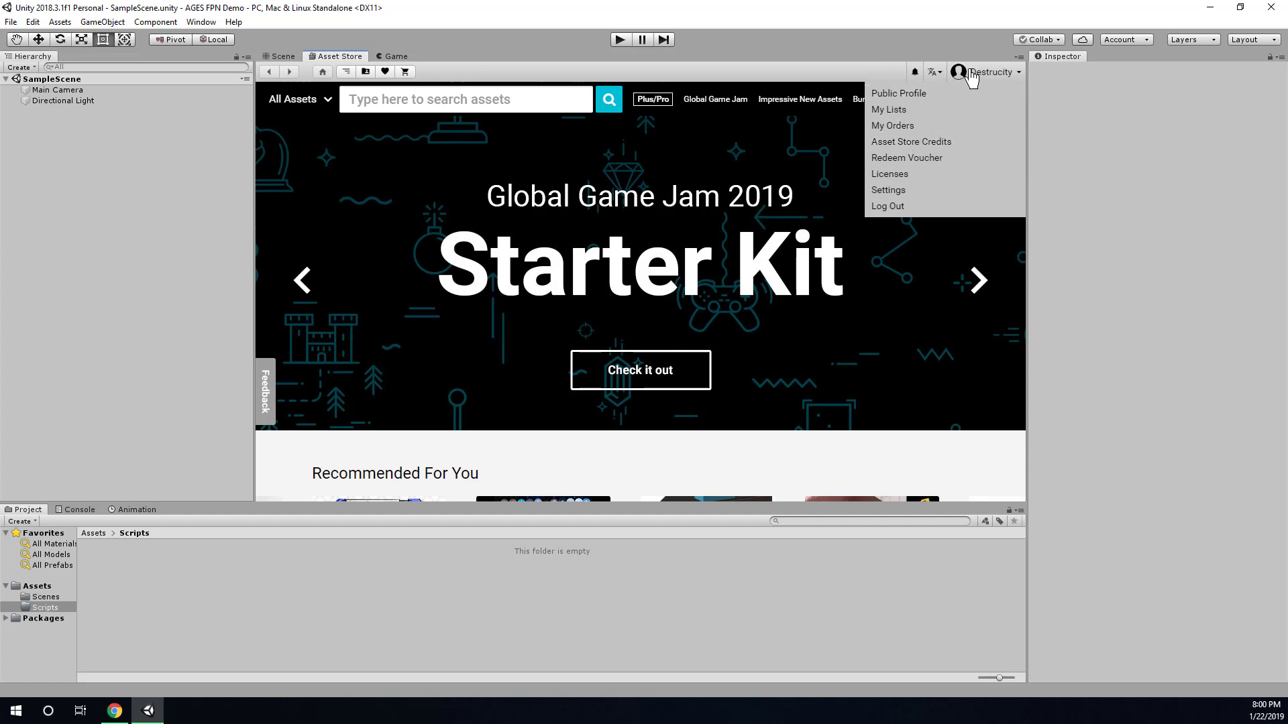
Search the Asset Store for 'github for u' and open the GitHub for Unity page
left_click(526, 99)
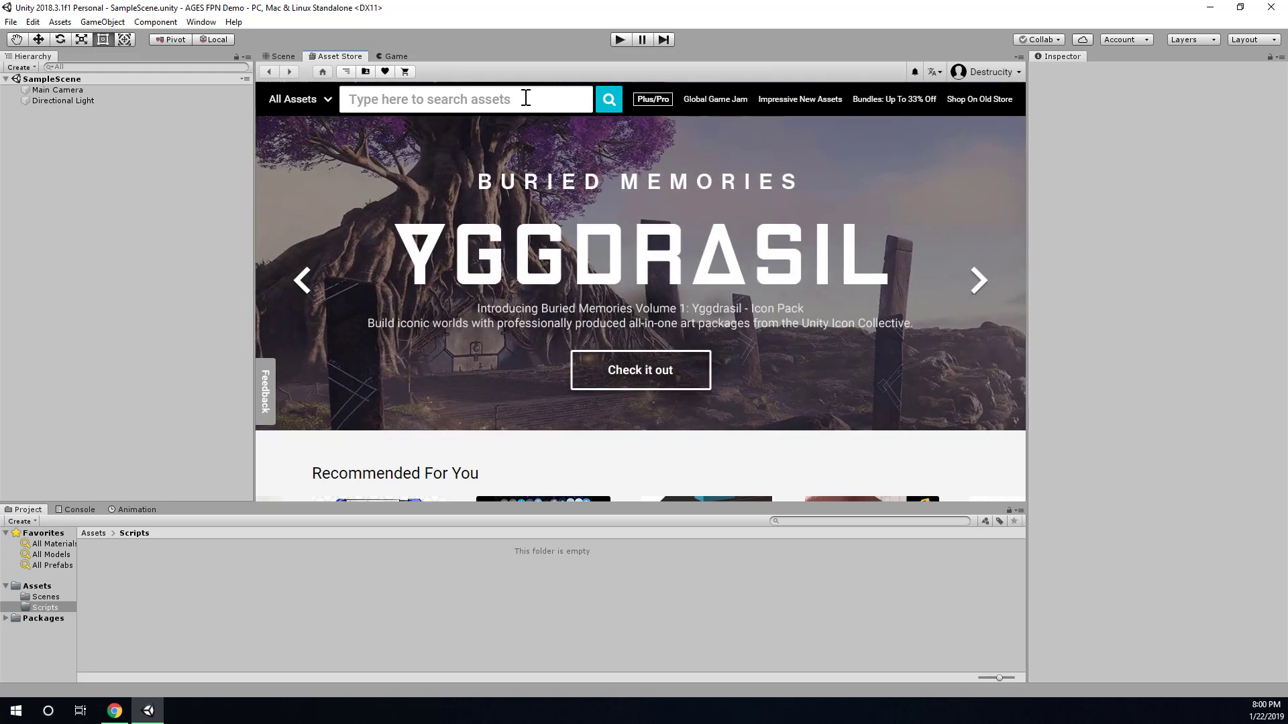
type("unity")
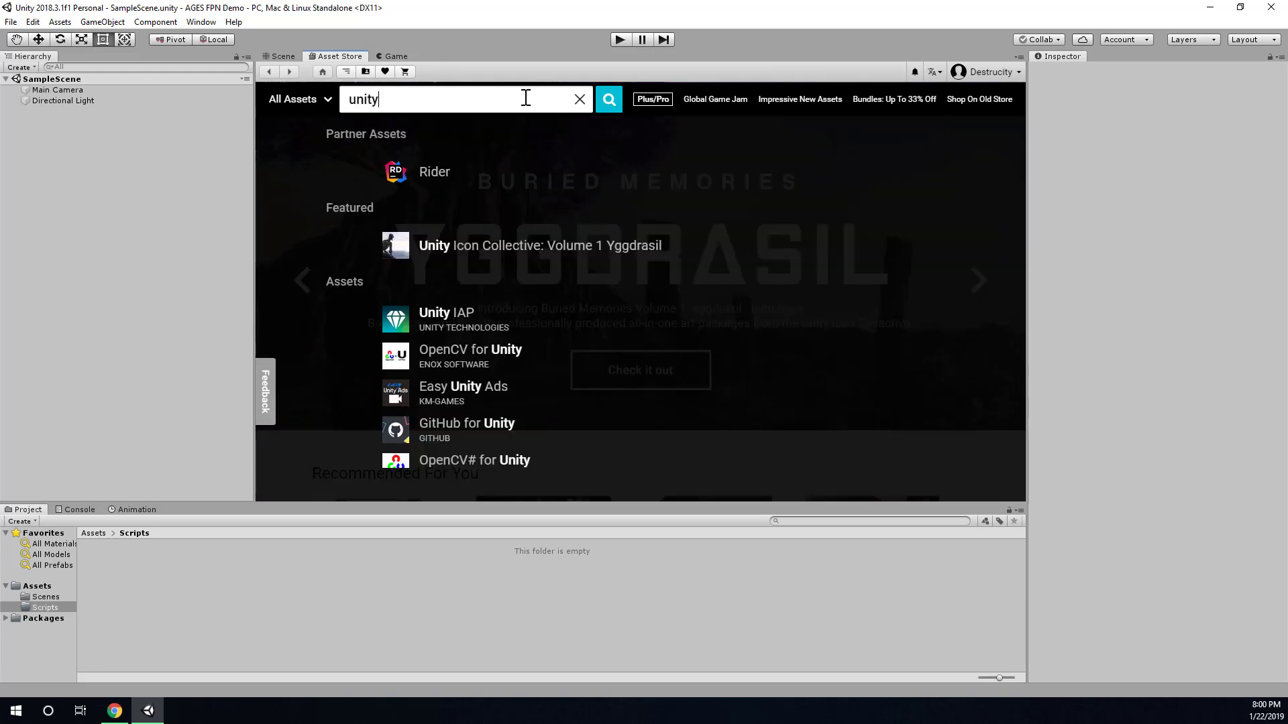
key("BackSpace")
key("BackSpace")
key("BackSpace")
key("BackSpace")
key("BackSpace")
type("gith")
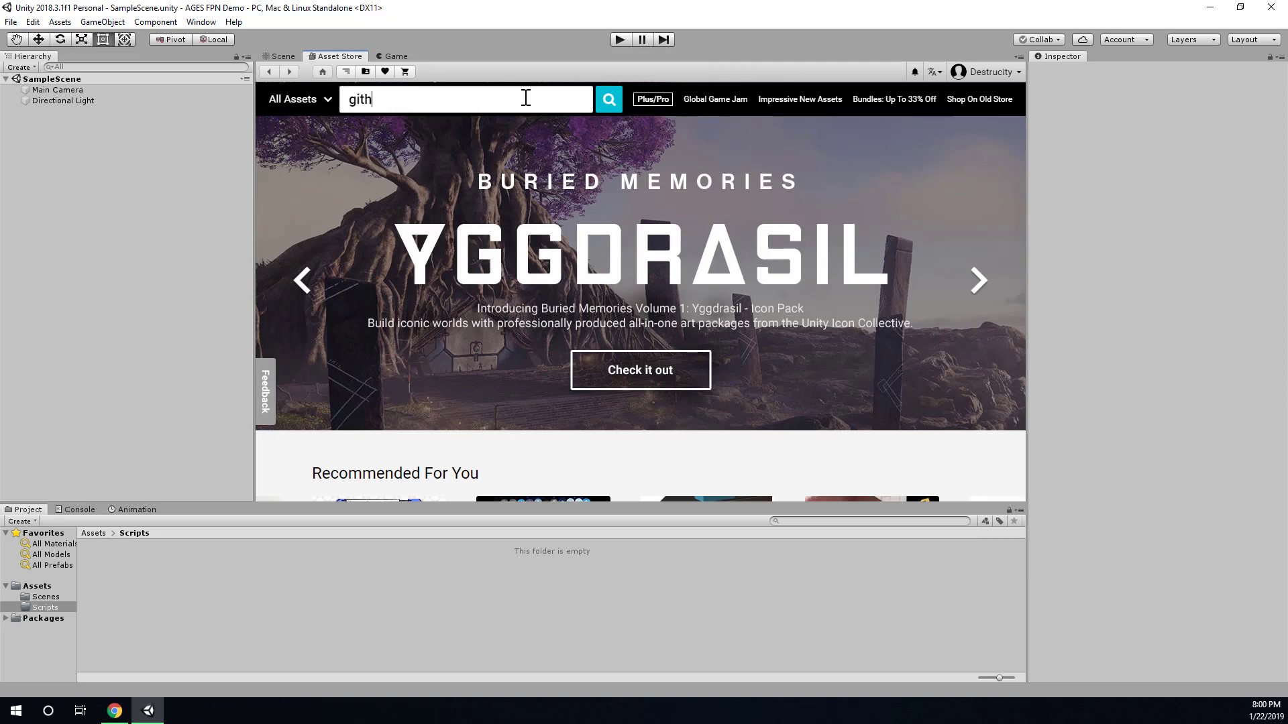
type("ub for u")
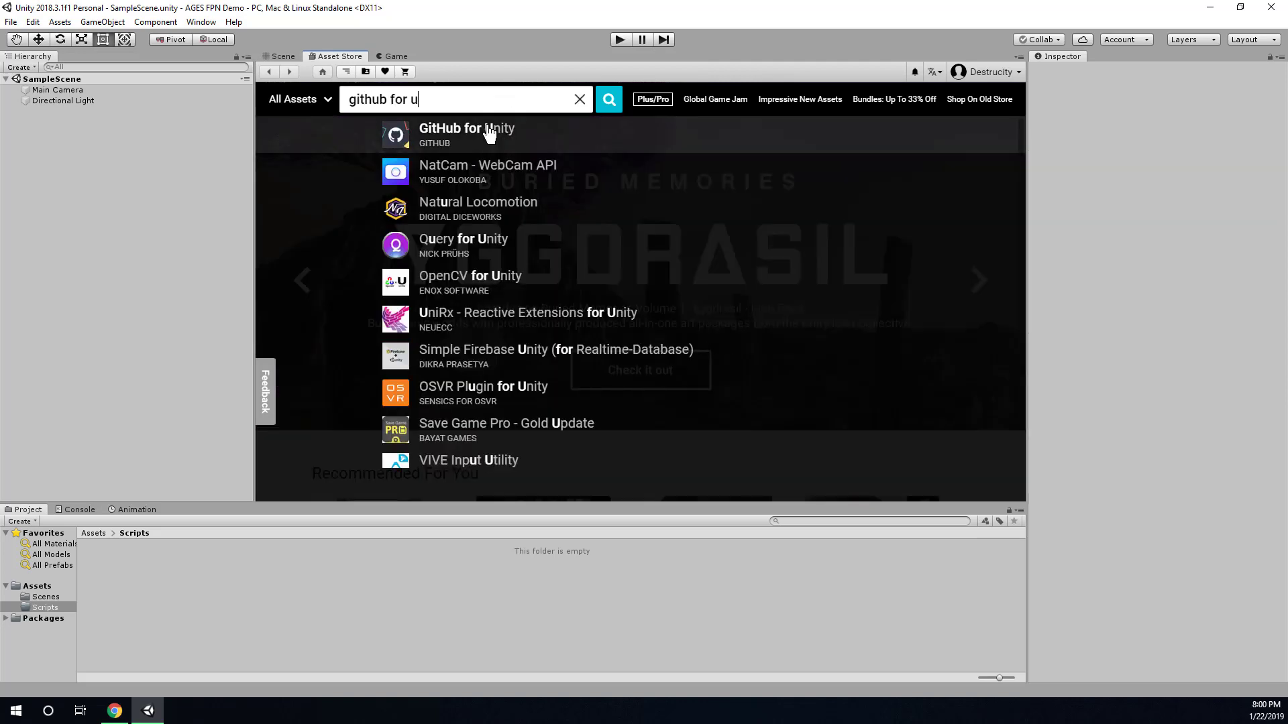
left_click(489, 132)
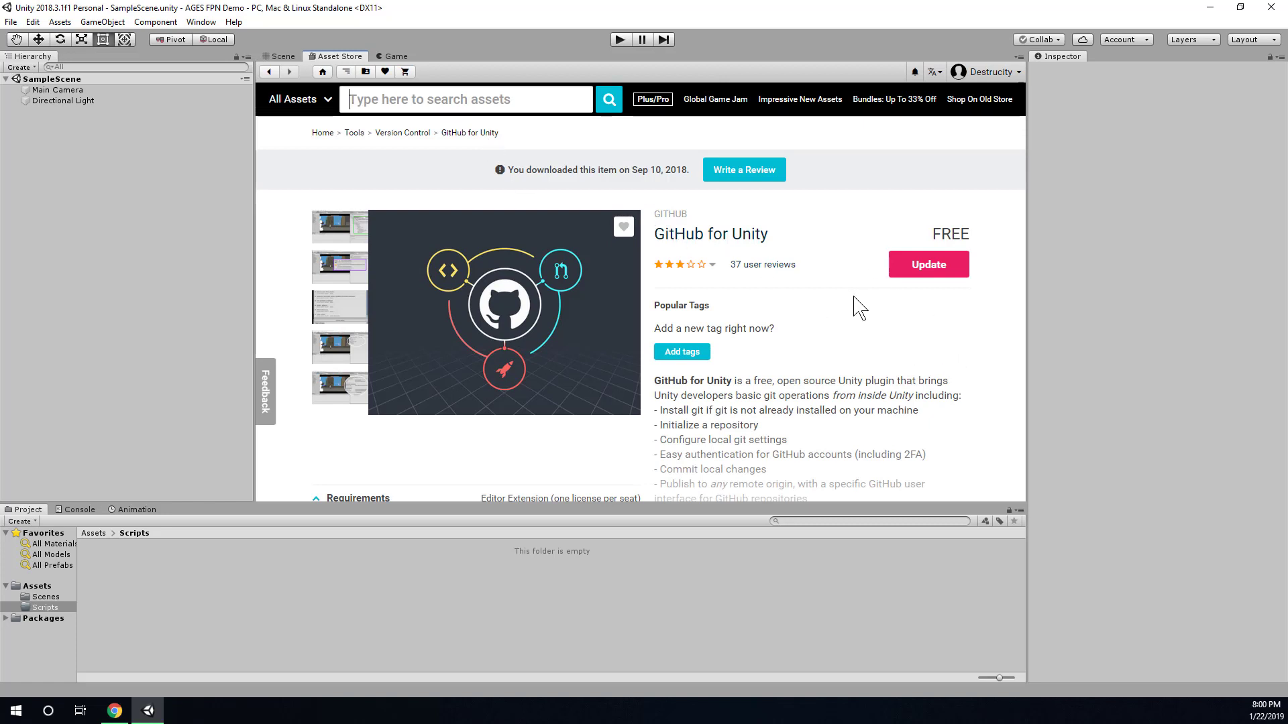
scroll(855, 307, "down", 2)
scroll(852, 306, "up", 2)
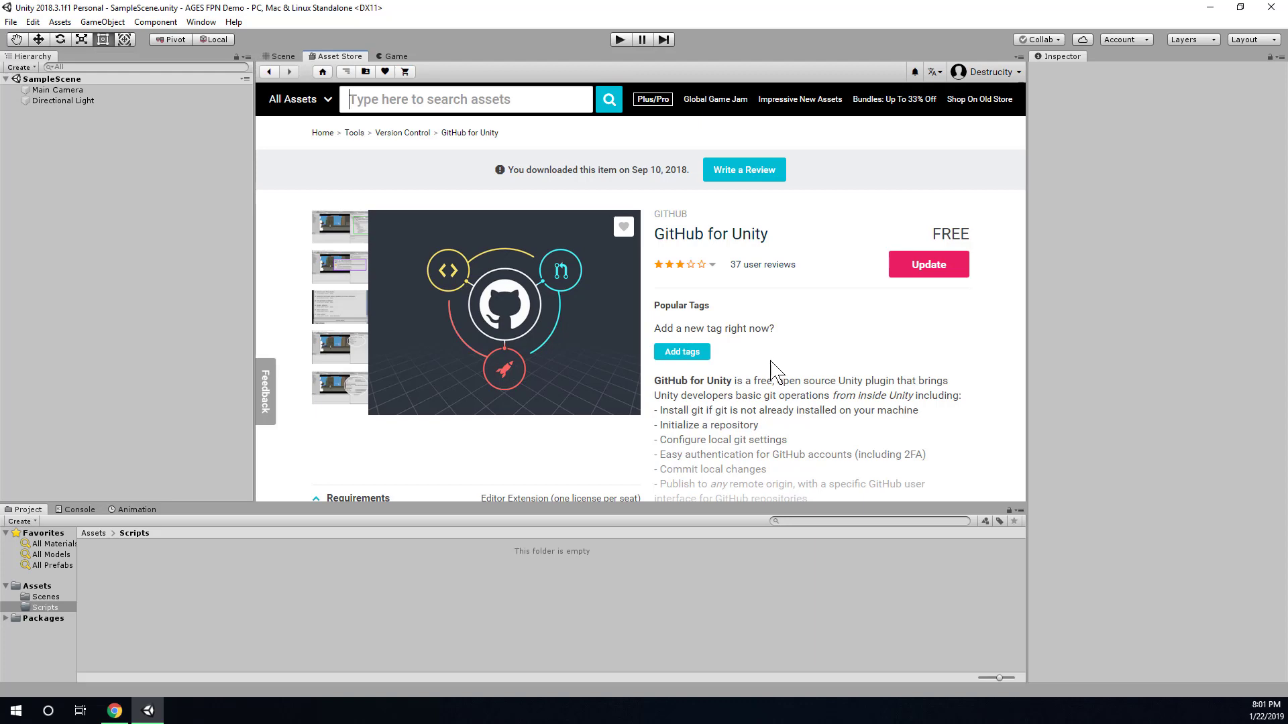
scroll(772, 369, "down", 1)
scroll(771, 369, "up", 1)
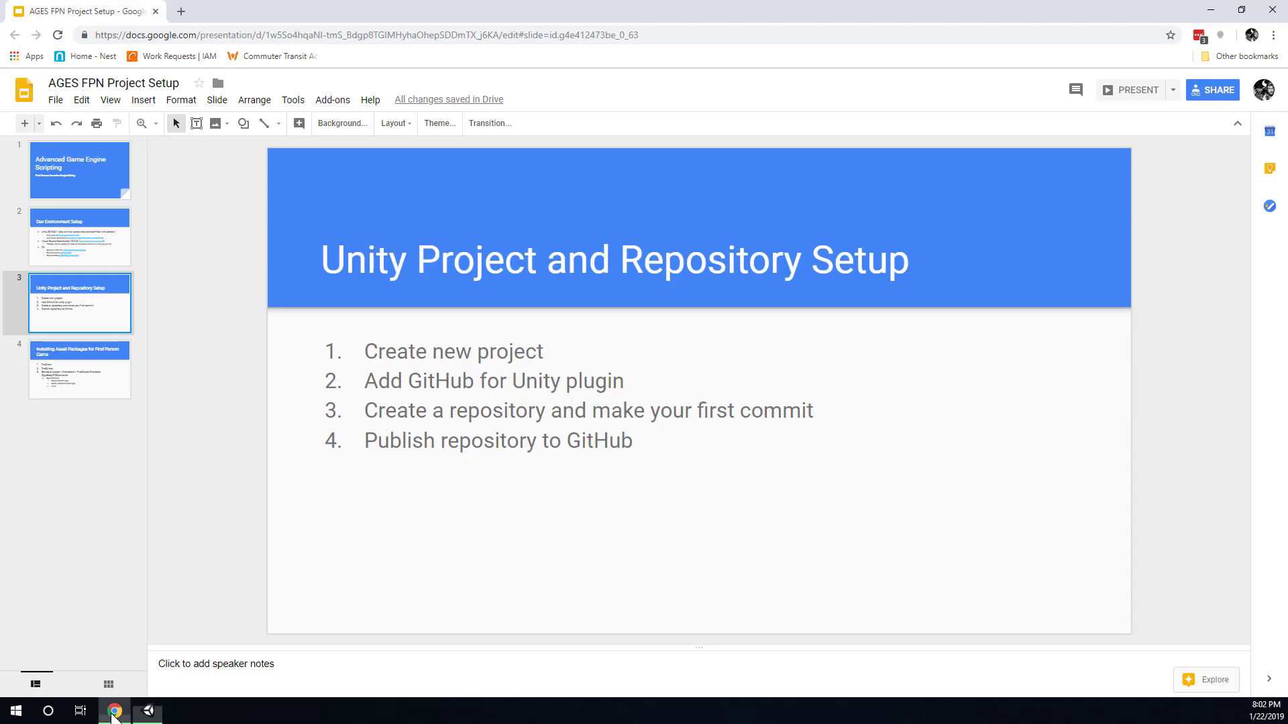
Search Bing for 'github for unity' in a new tab and open the GitHub for Unity homepage
left_click(115, 710)
left_click(181, 11)
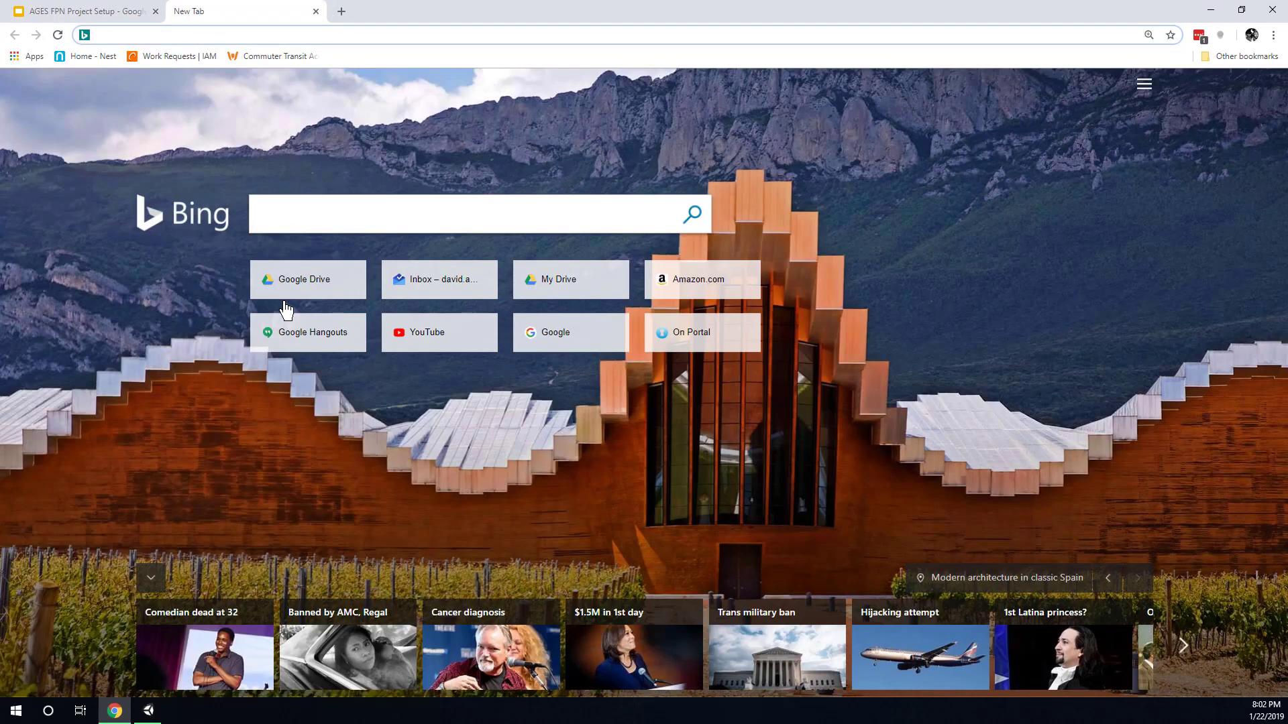
type("github ")
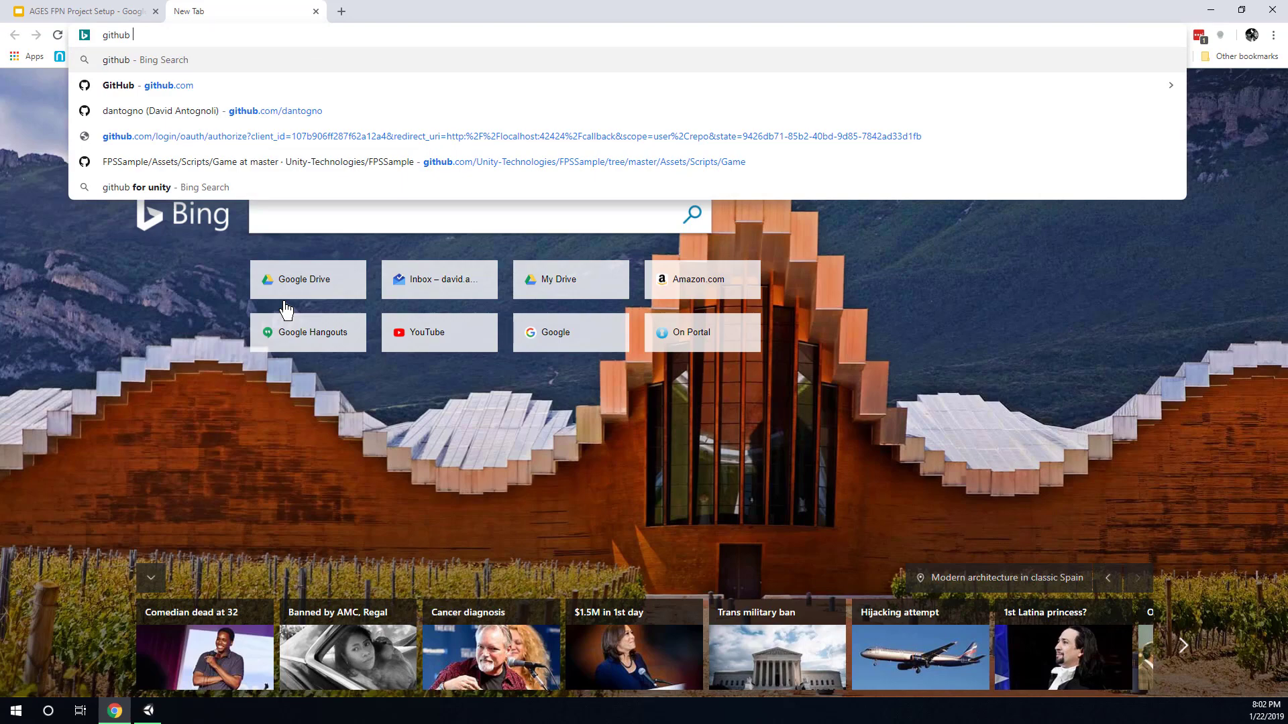
type("for unity")
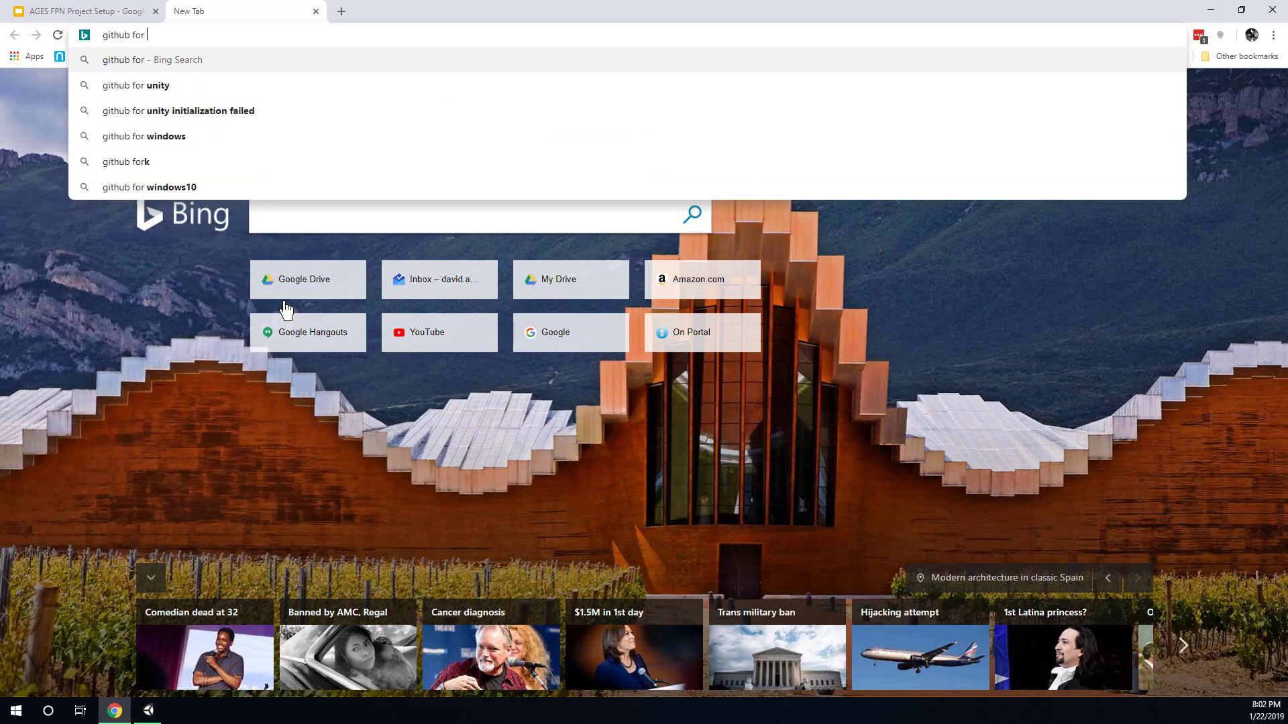
key("Return")
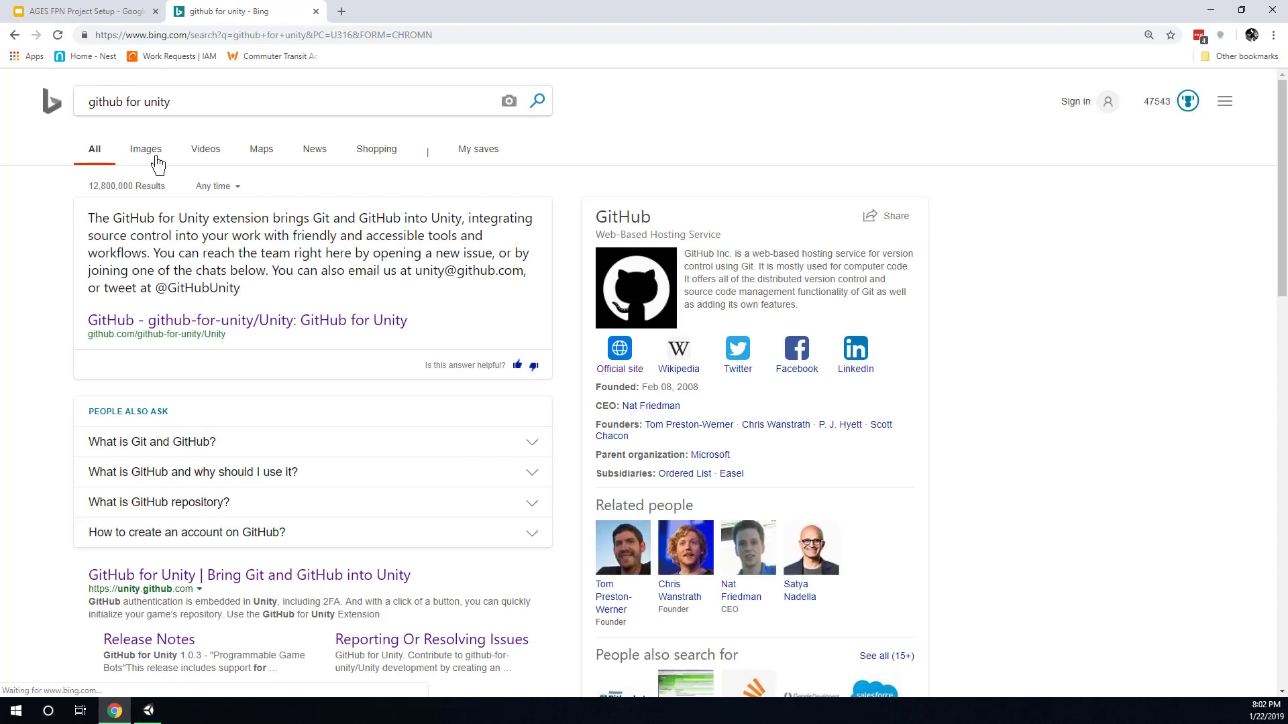
scroll(191, 279, "down", 2)
scroll(180, 295, "down", 2)
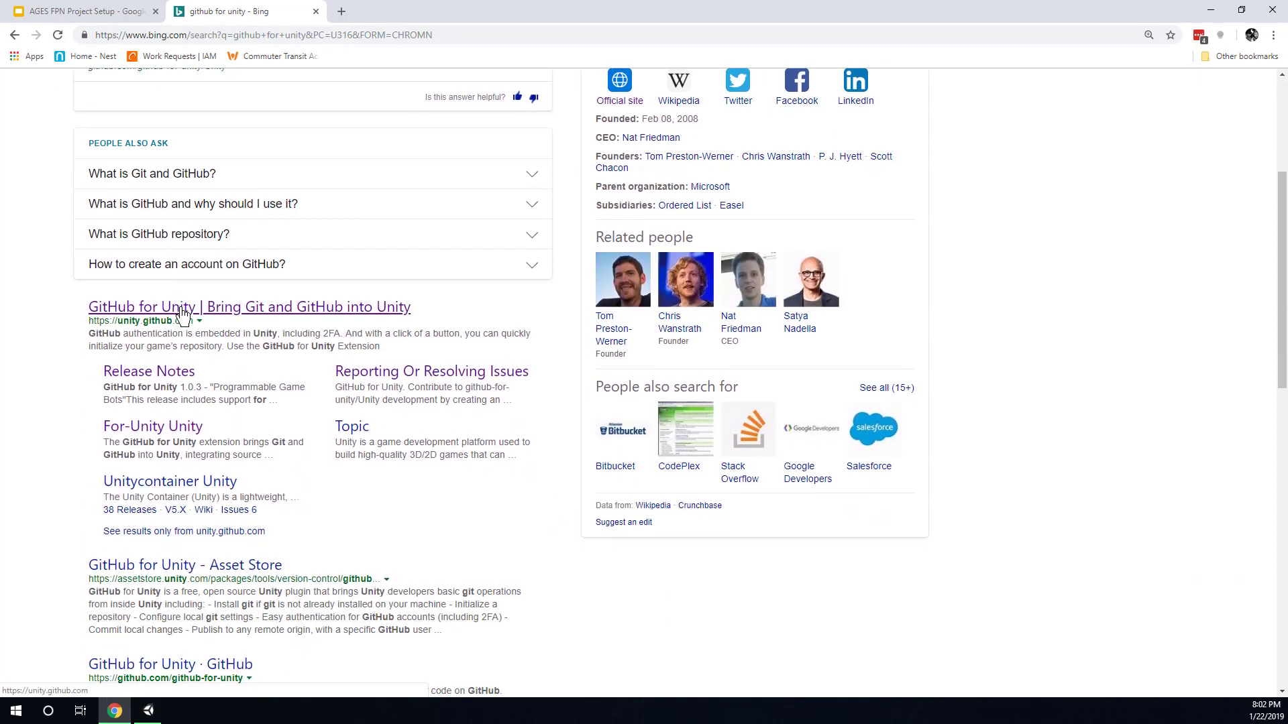
left_click(182, 309)
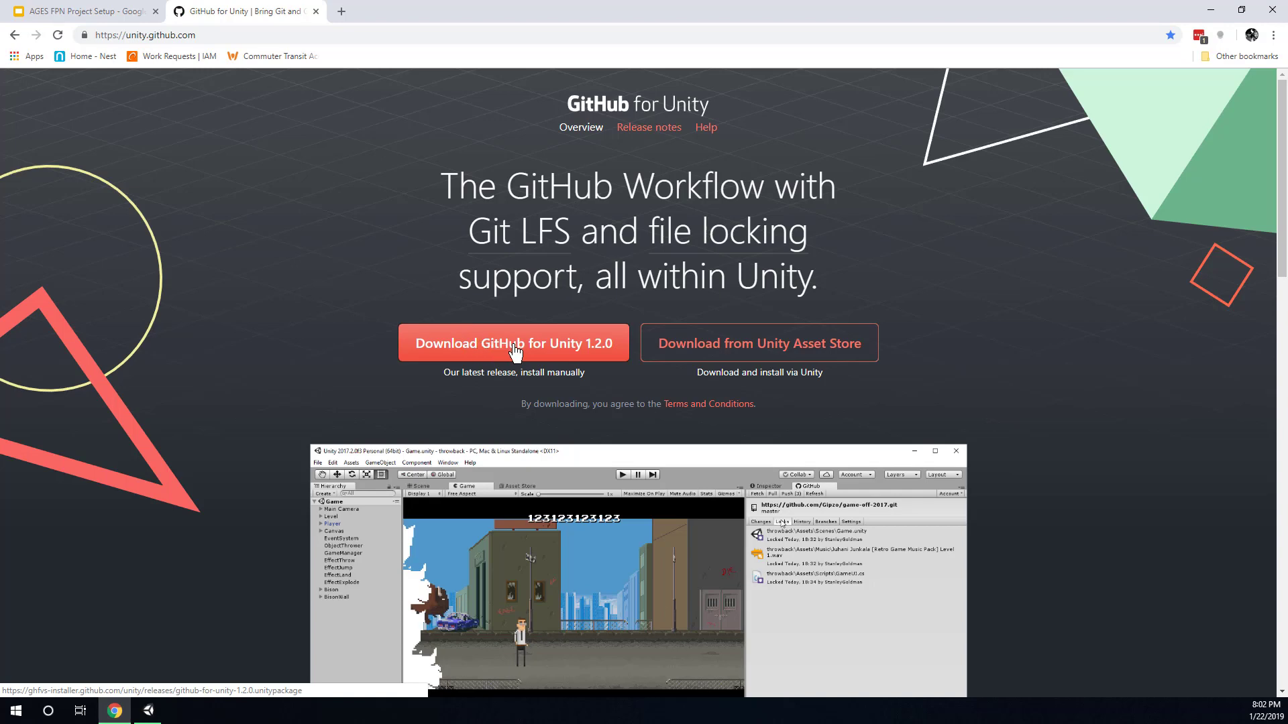
Download the GitHub for Unity 1.2.0 package and switch back to Unity
left_click(593, 354)
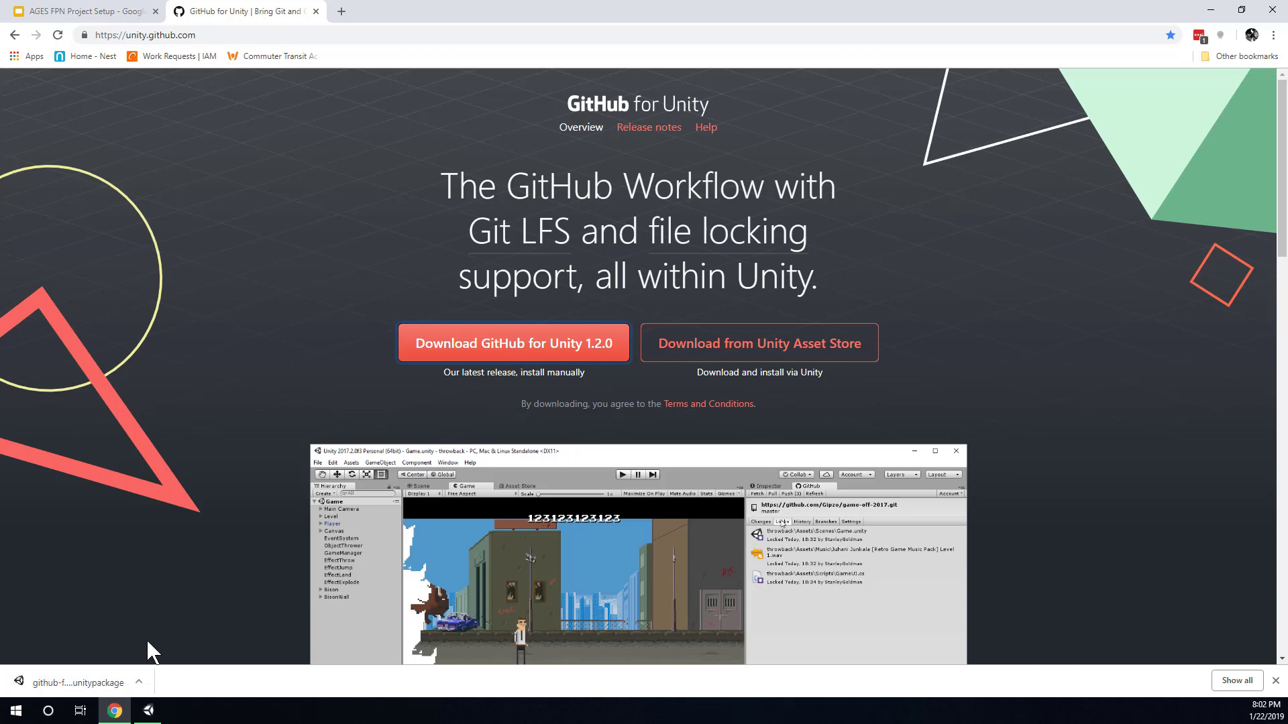
left_click(148, 710)
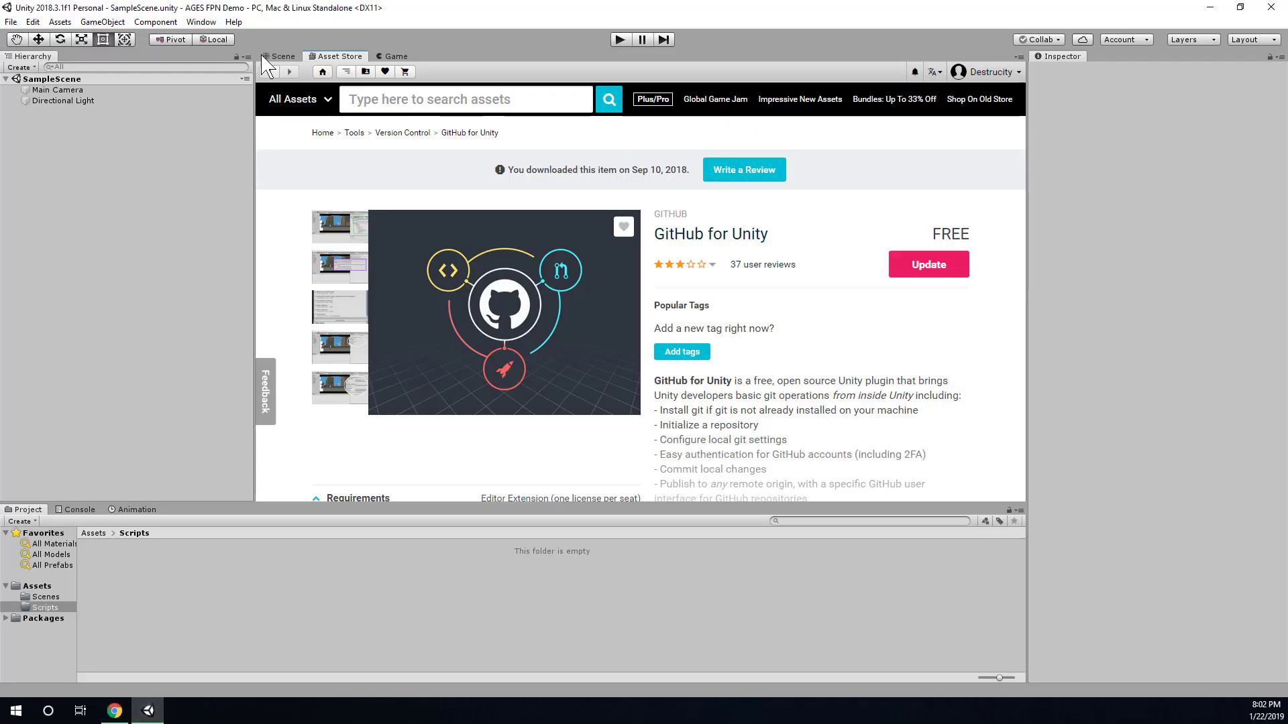
Open the downloaded GitHub for Unity .unitypackage from the browser's download bar in Unity
left_click(279, 57)
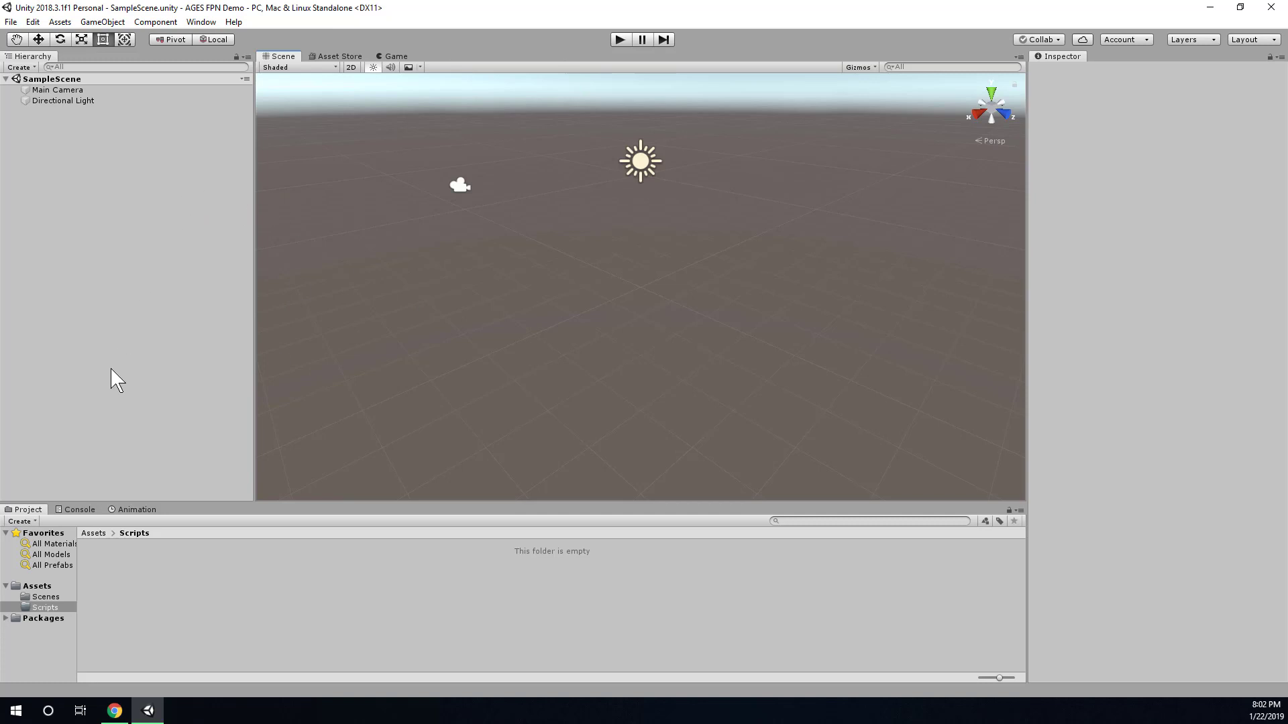
left_click(114, 713)
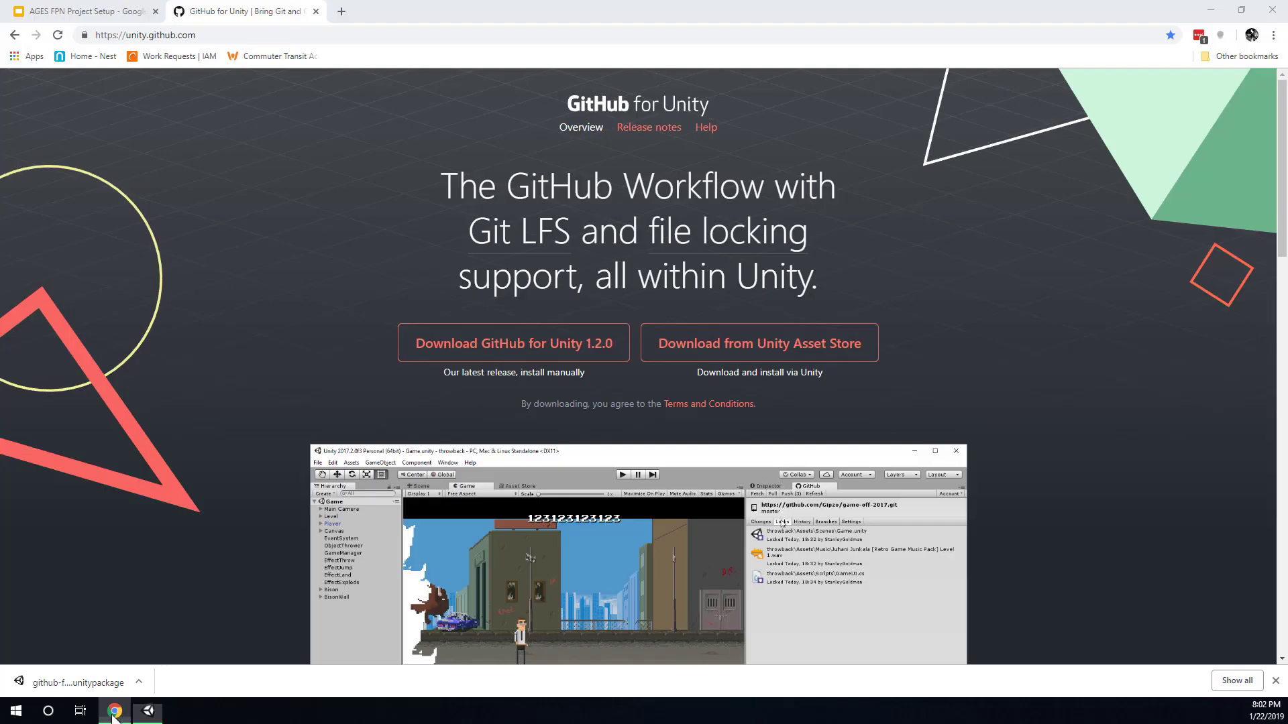
left_click(80, 684)
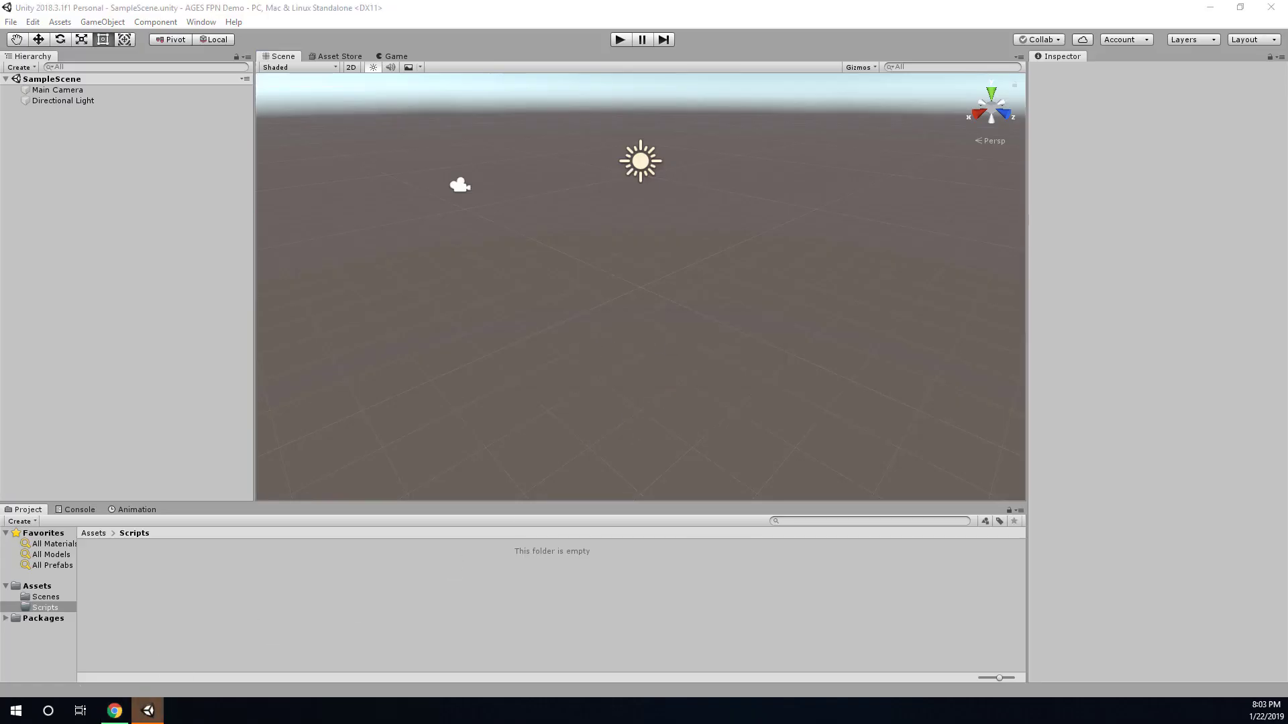
left_click_drag(409, 413, 359, 98)
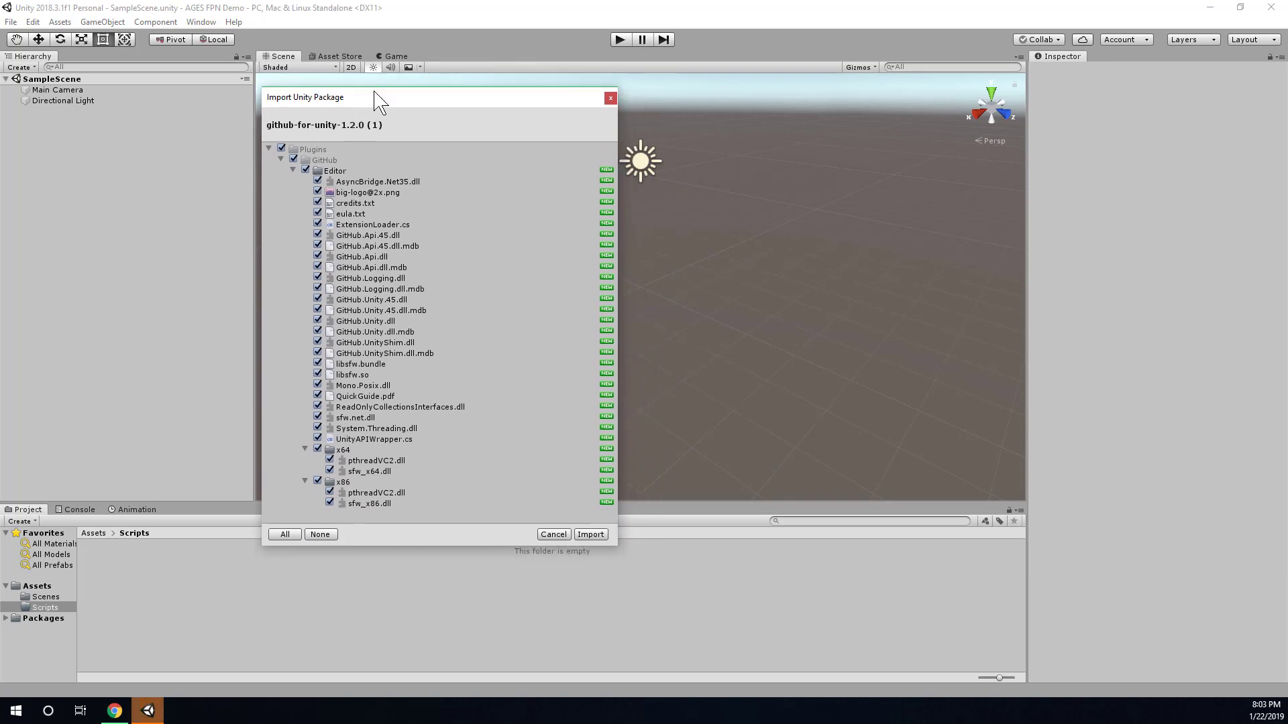
Select all files in the Import Unity Package dialog and import the package
left_click(212, 23)
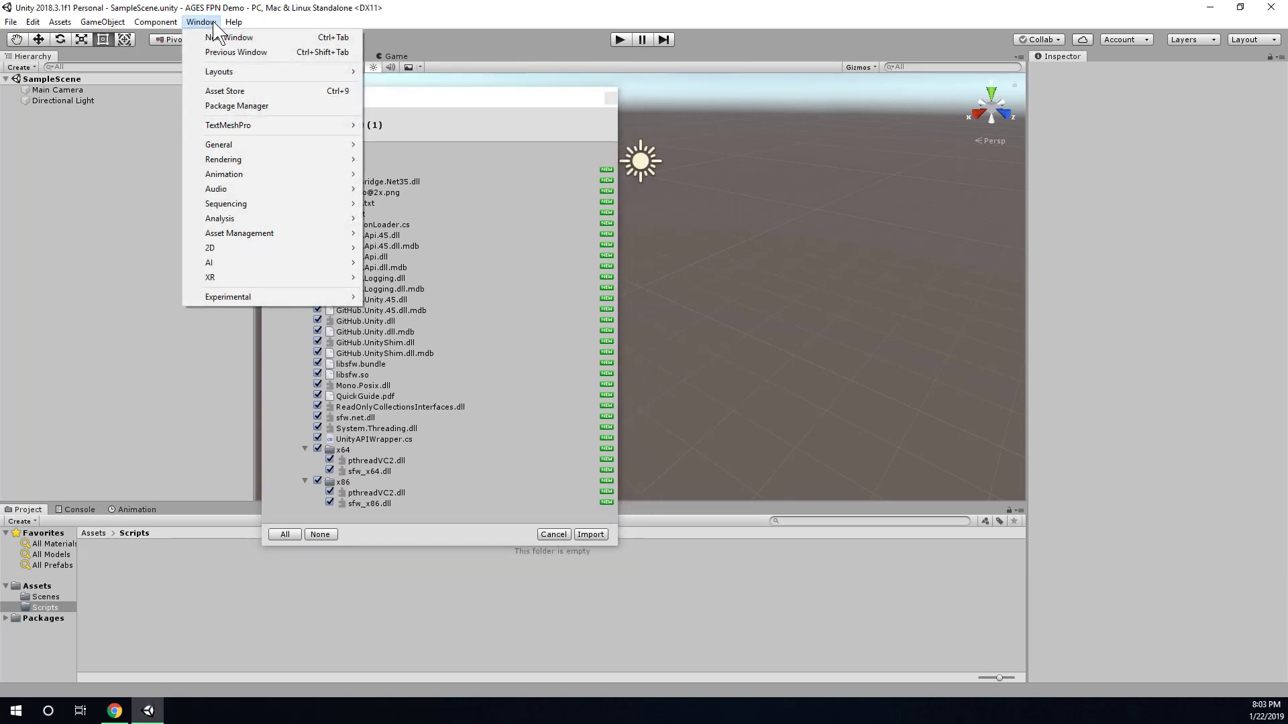
mouse_move(60, 22)
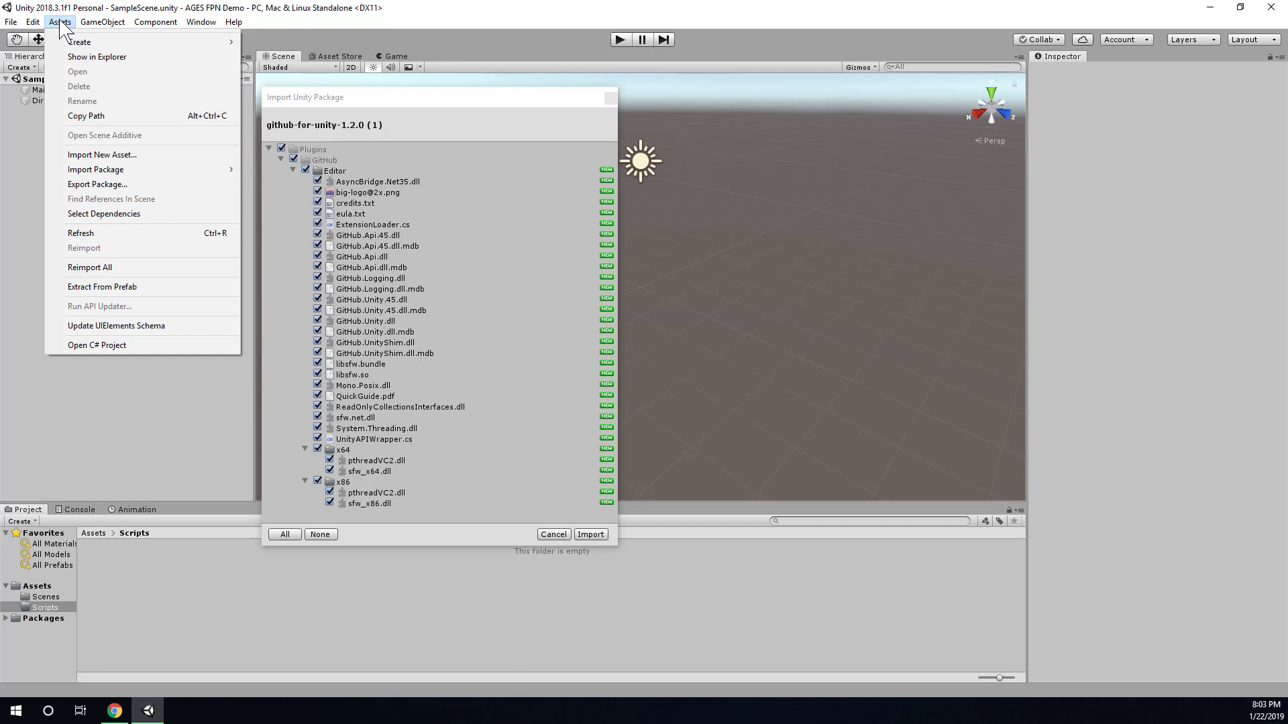
mouse_move(125, 171)
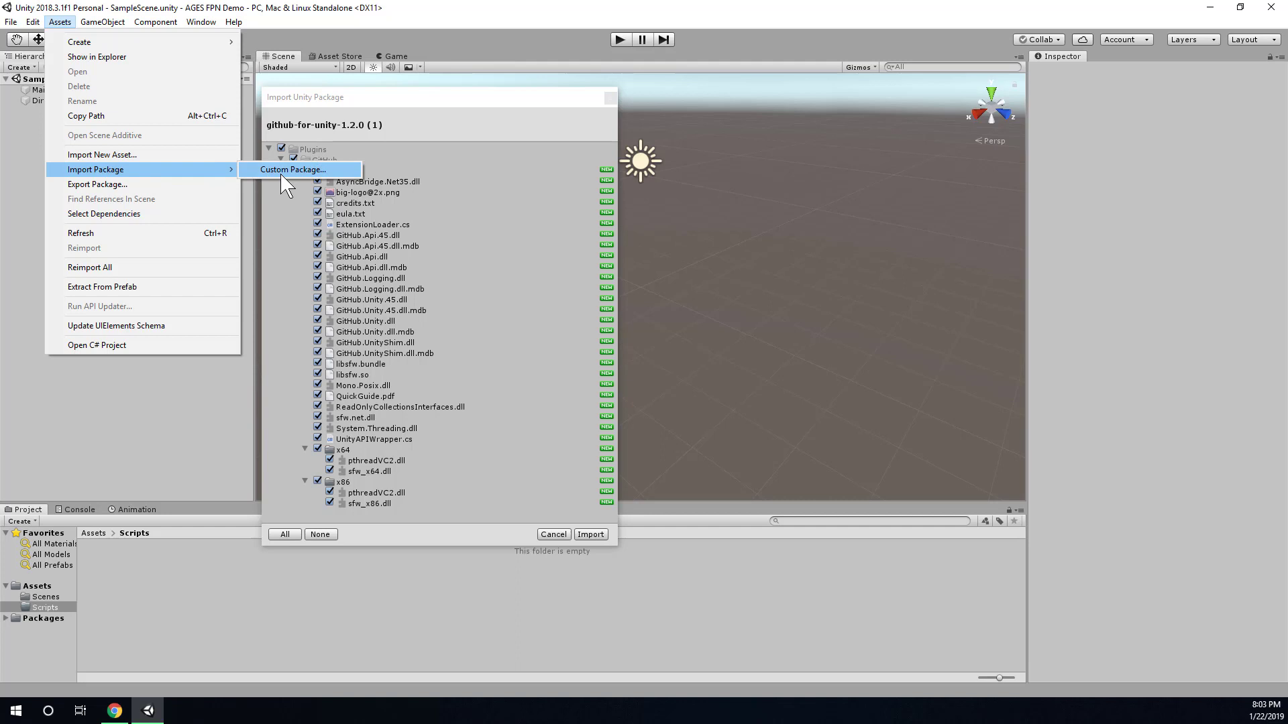
left_click(372, 134)
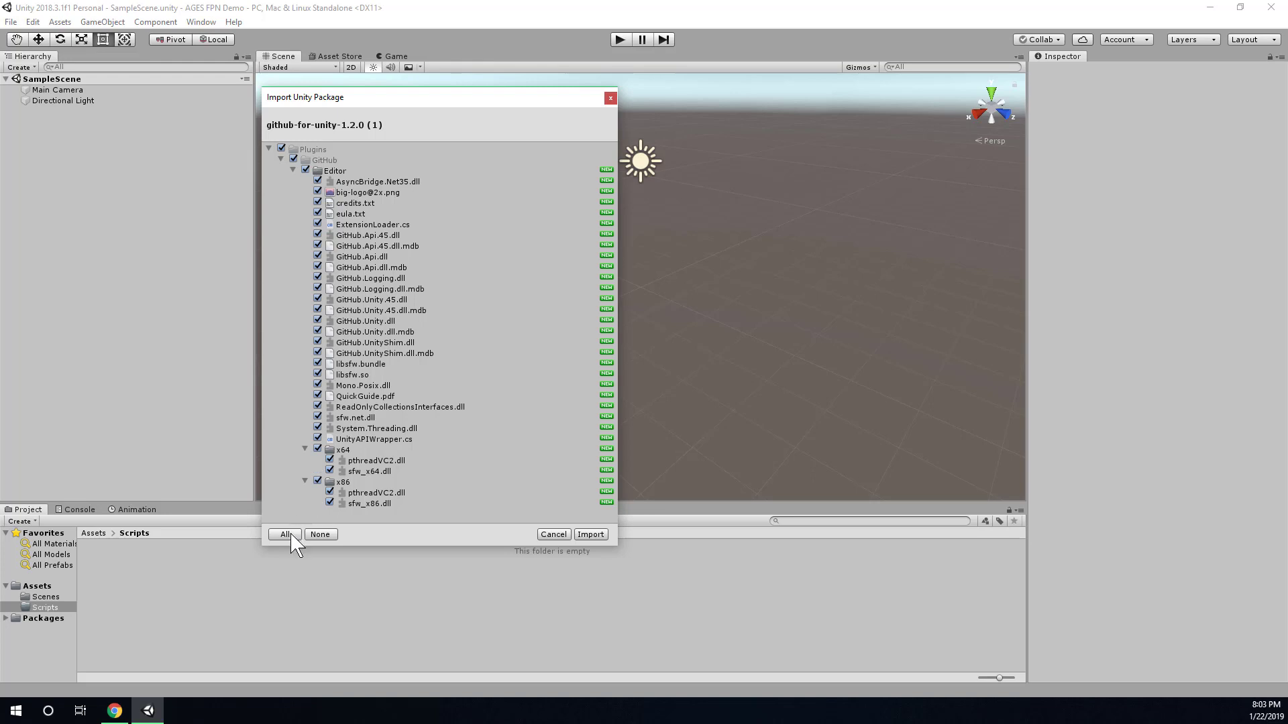
left_click(315, 351)
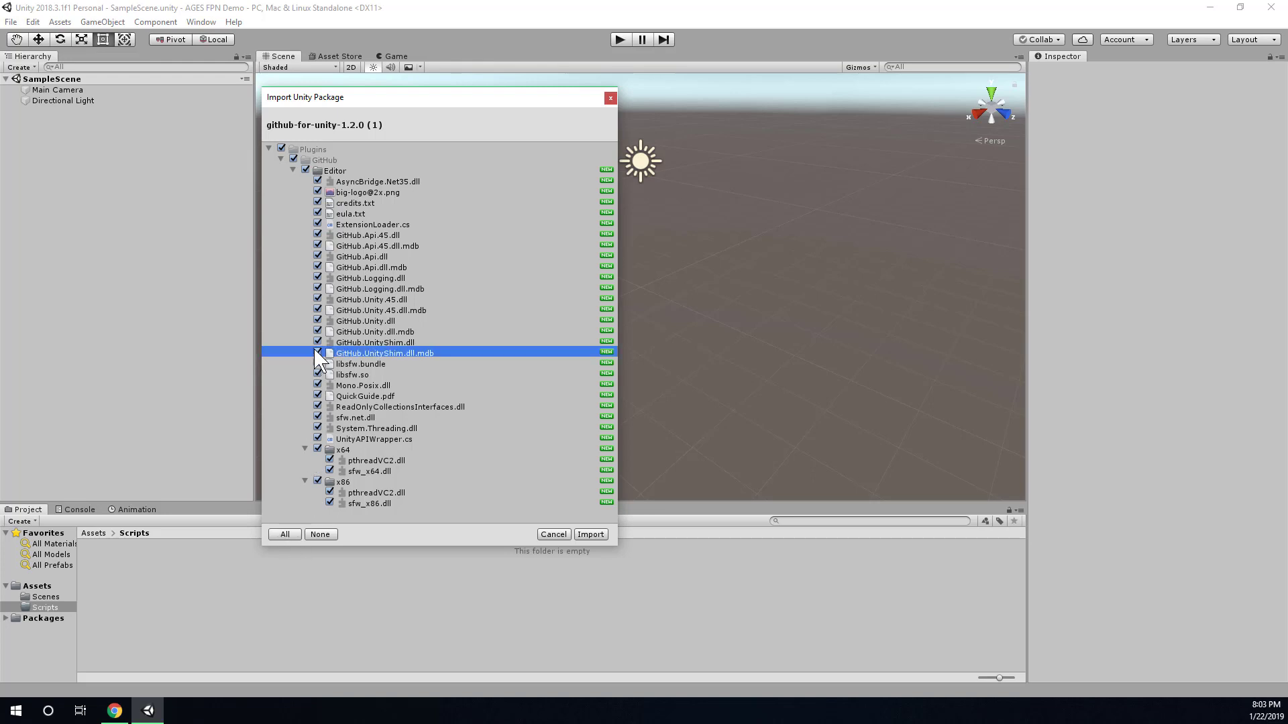
left_click(317, 342)
left_click(317, 310)
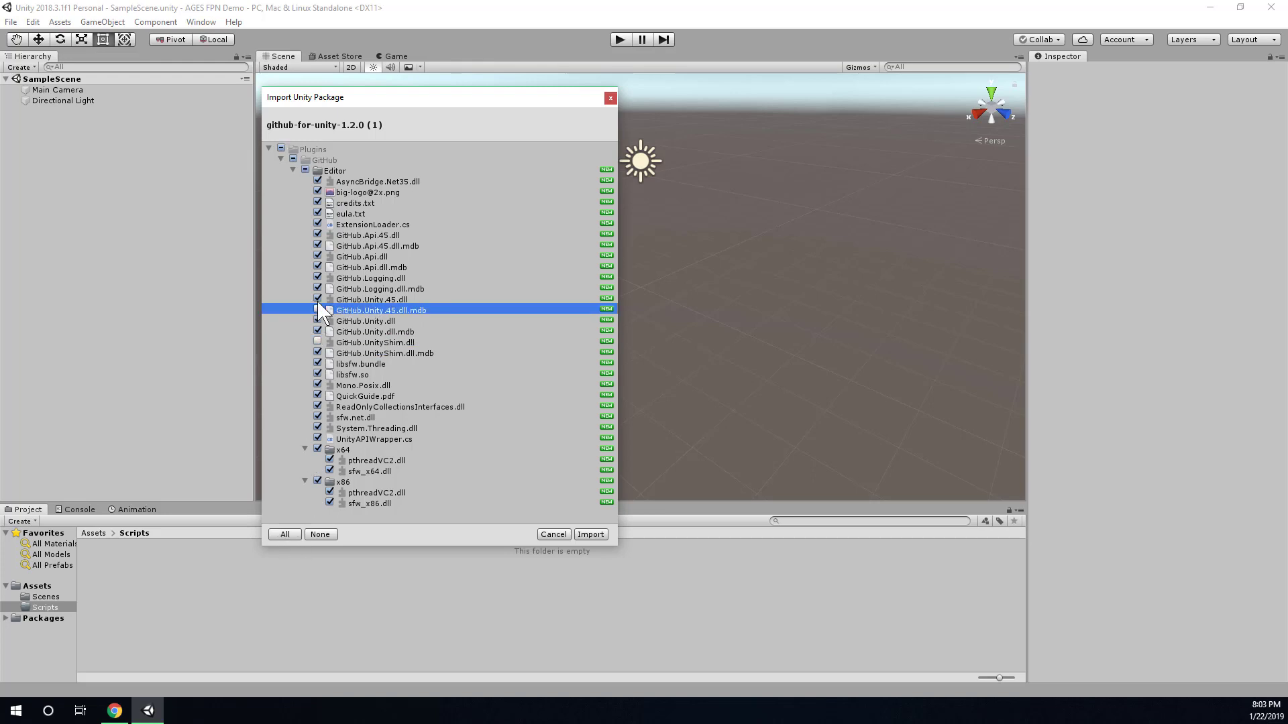
left_click(287, 535)
left_click(595, 538)
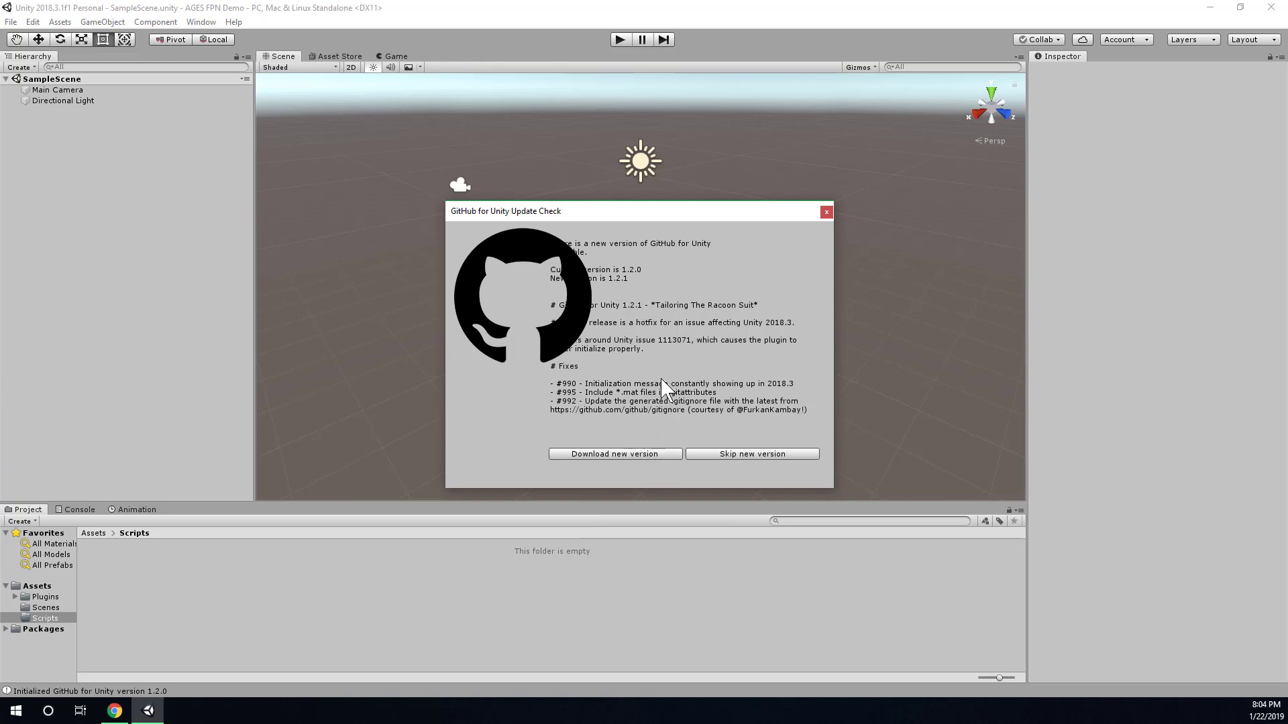
Move the Update Check notice aside and download the GitHub for Unity 1.2.1 package
left_click_drag(667, 206, 658, 181)
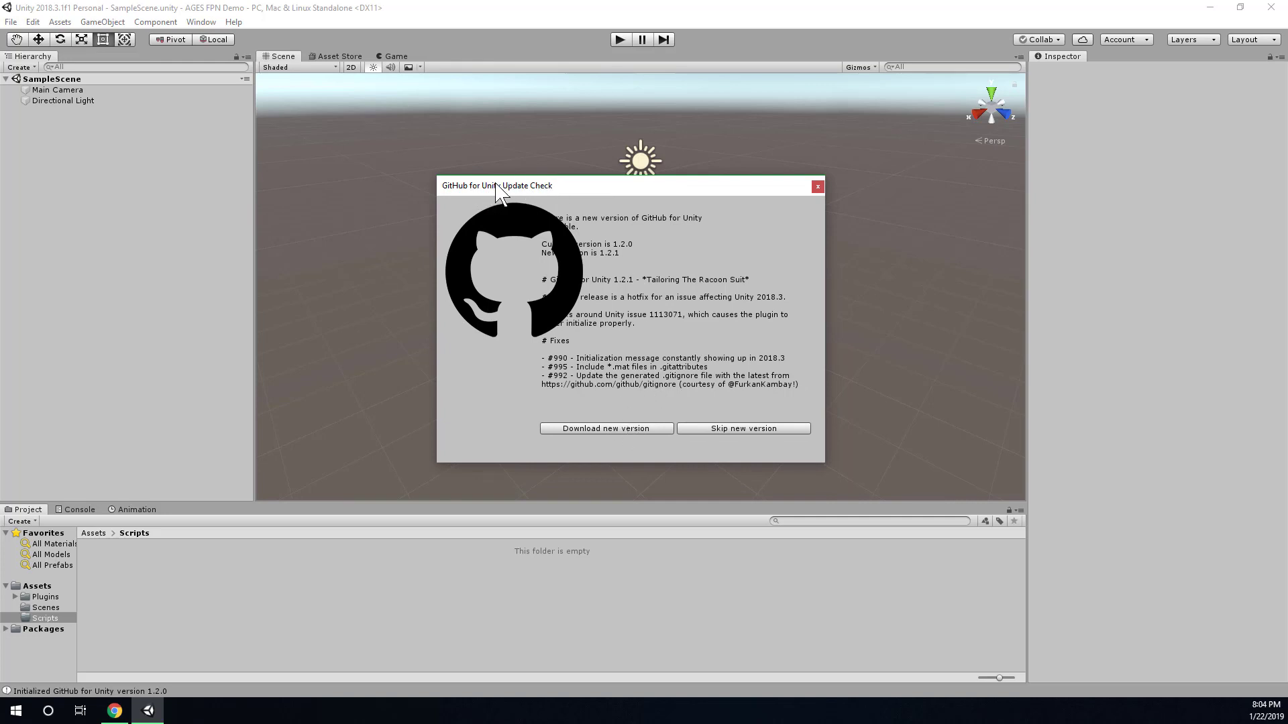
left_click_drag(566, 189, 430, 180)
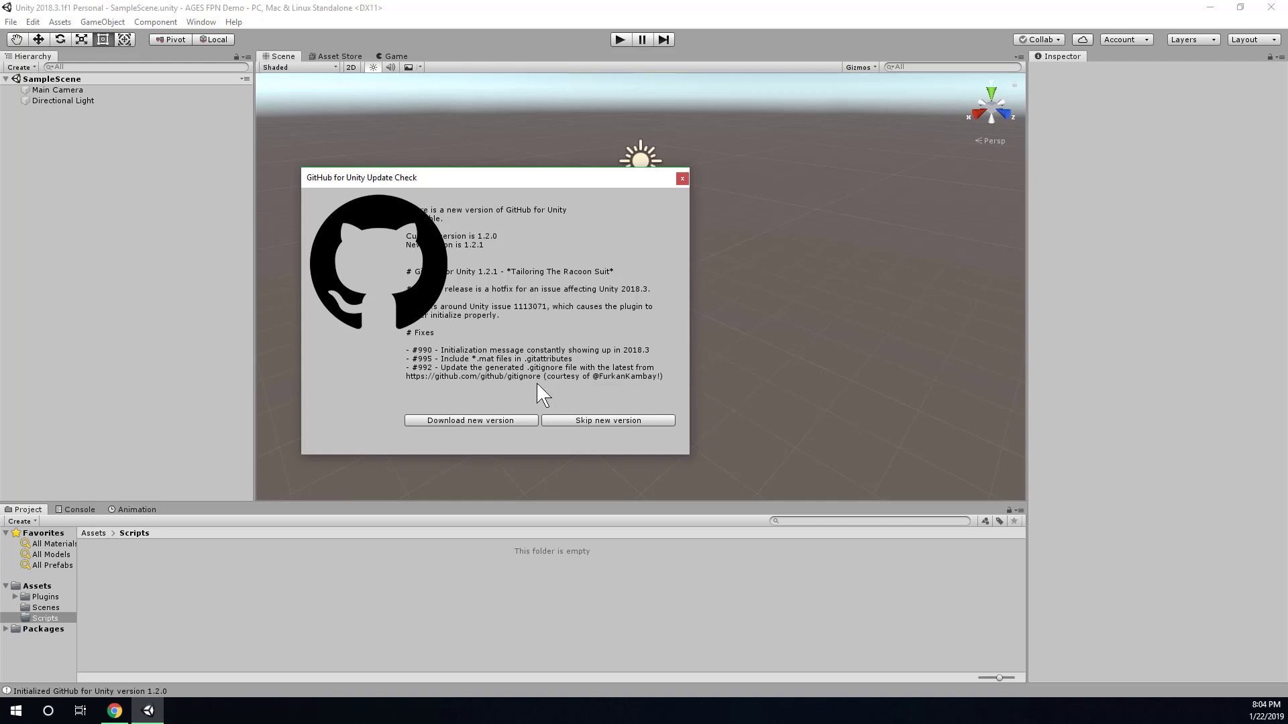
left_click(493, 422)
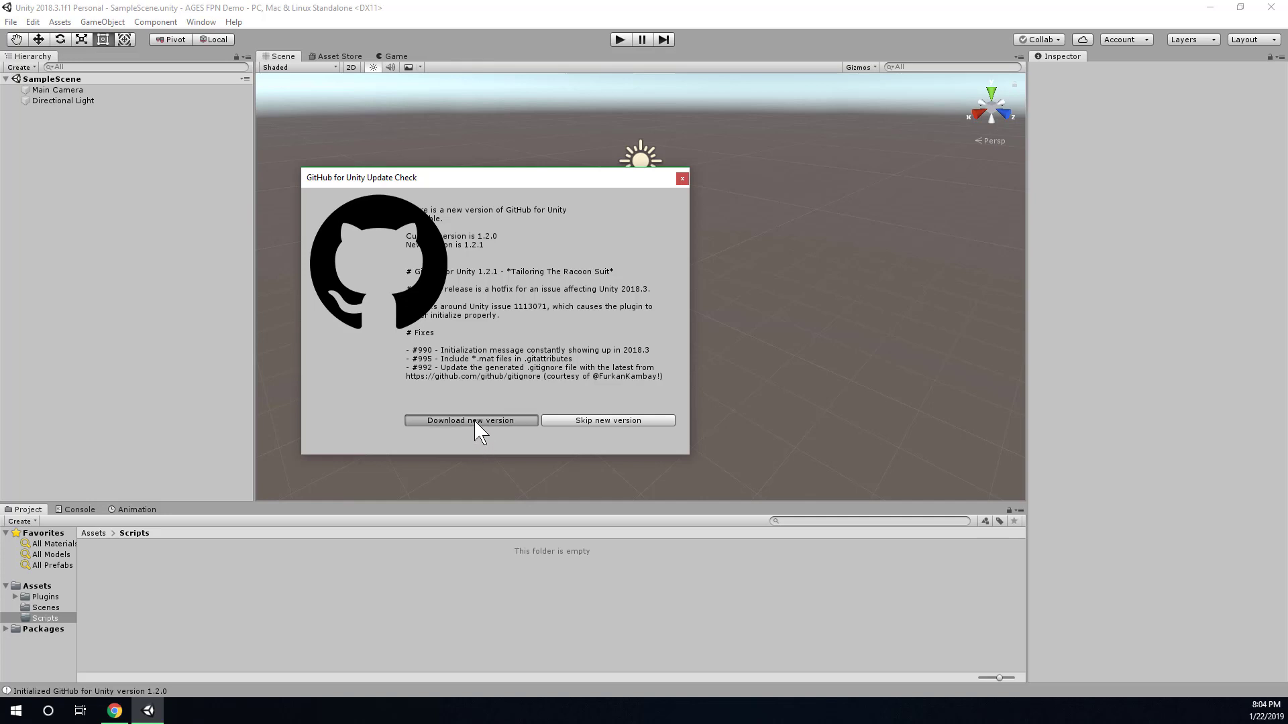
left_click(475, 421)
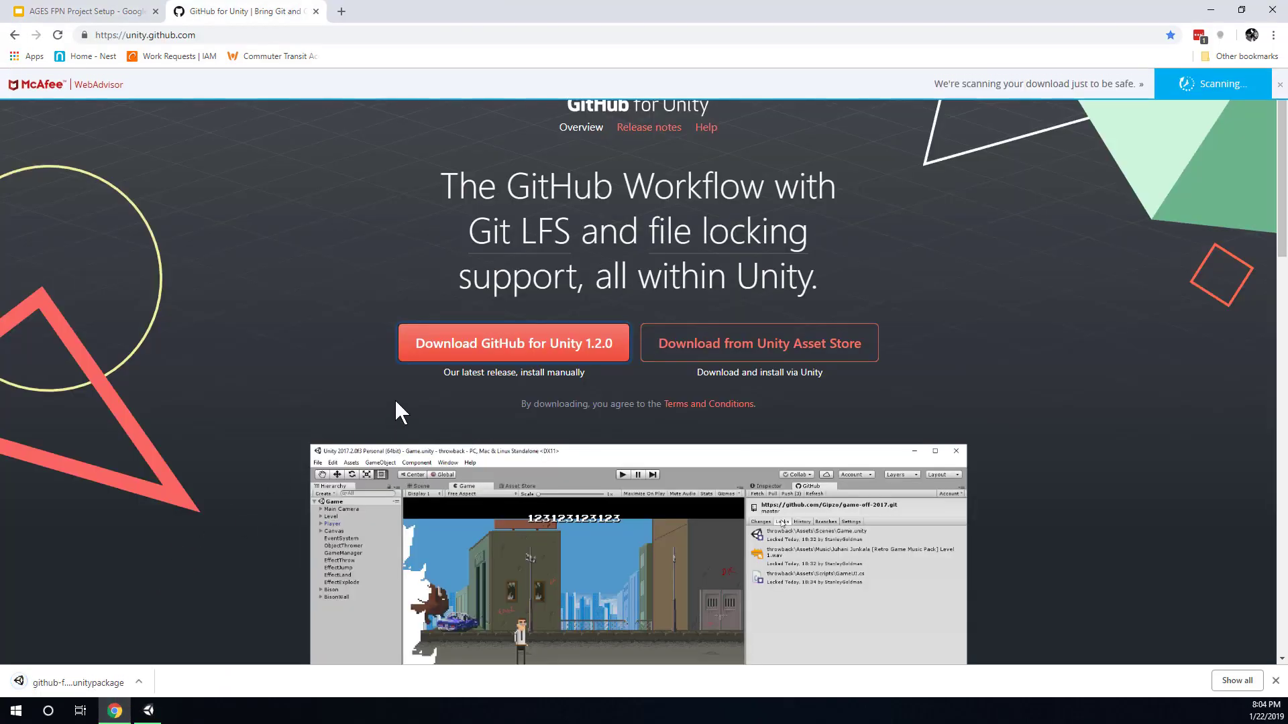
Open the downloaded github-for-unity-1.2.1.6394 .unitypackage from Chrome's download bar
left_click(65, 684)
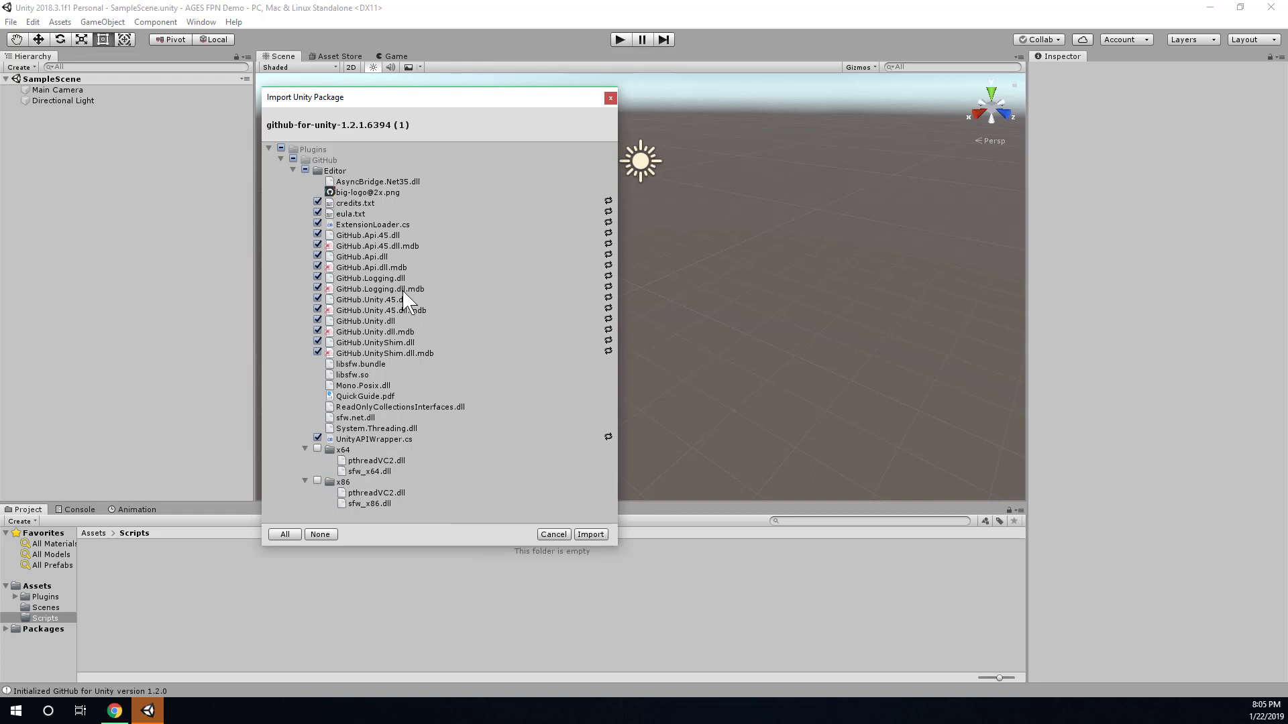
Import the GitHub for Unity 1.2.1.6394 package files into the project
left_click(601, 537)
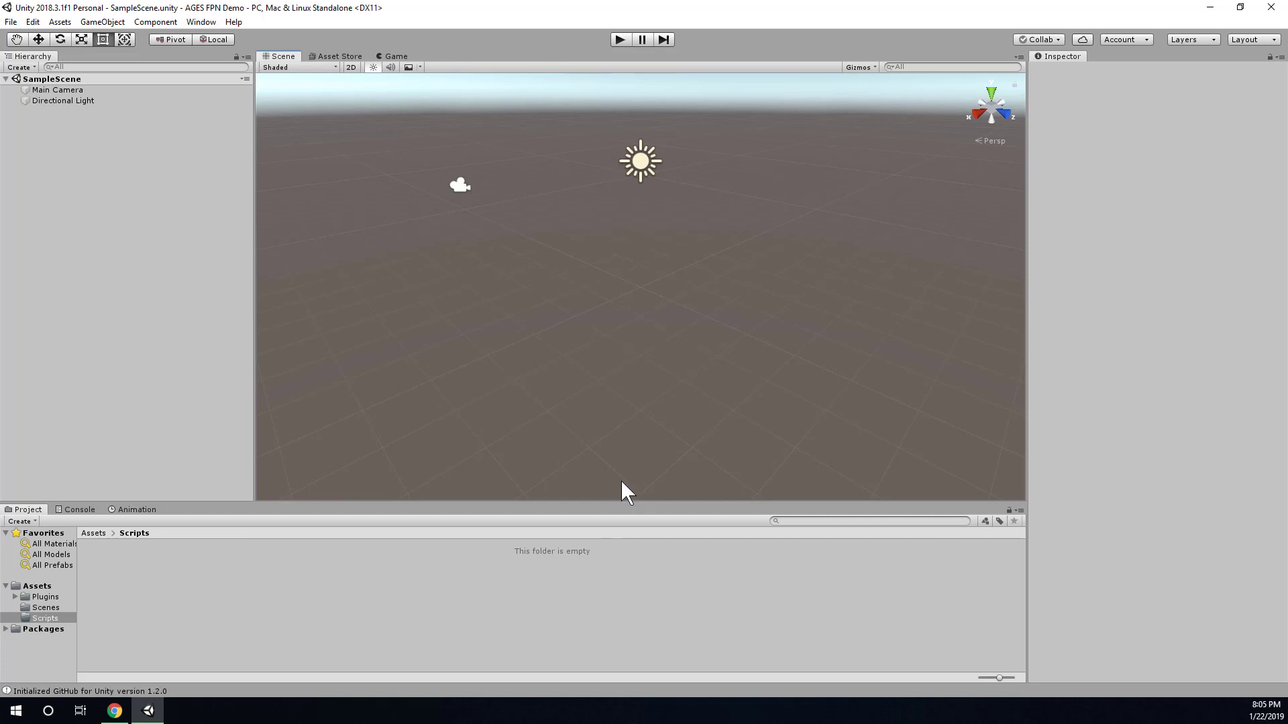
Browse the Project window from Assets into the Plugins and GitHub folders
left_click(41, 586)
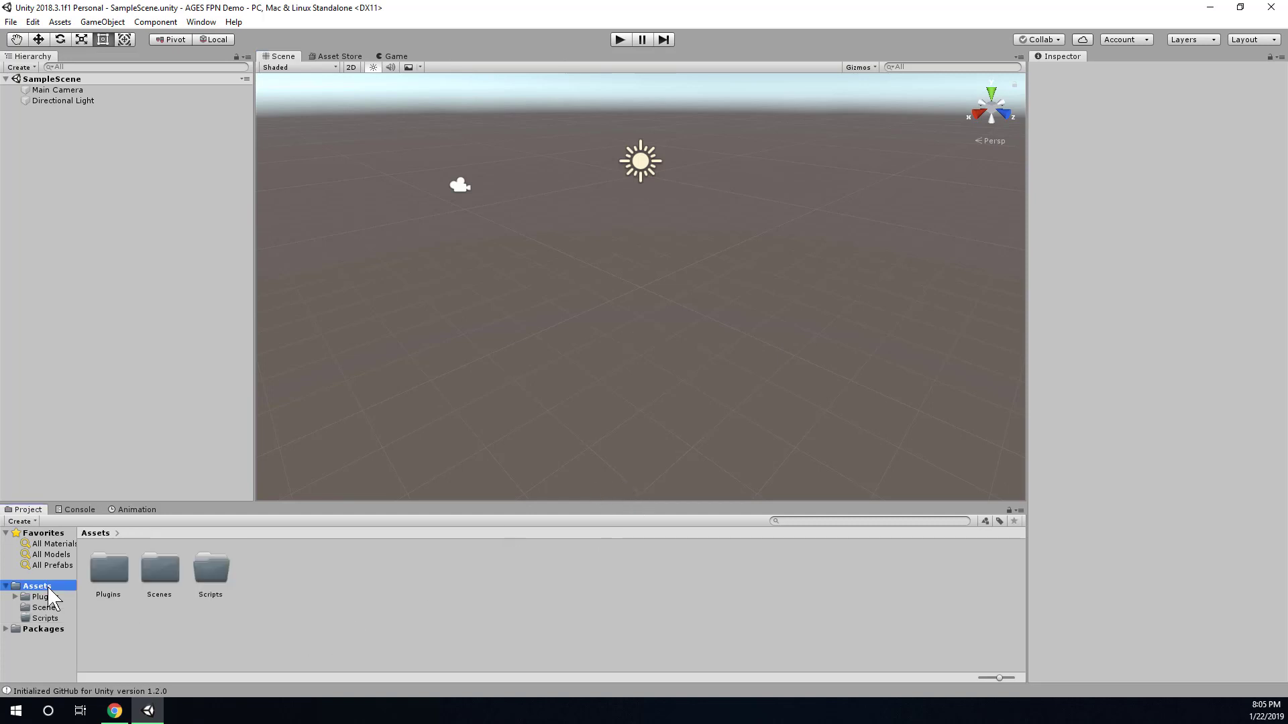
double_click(110, 567)
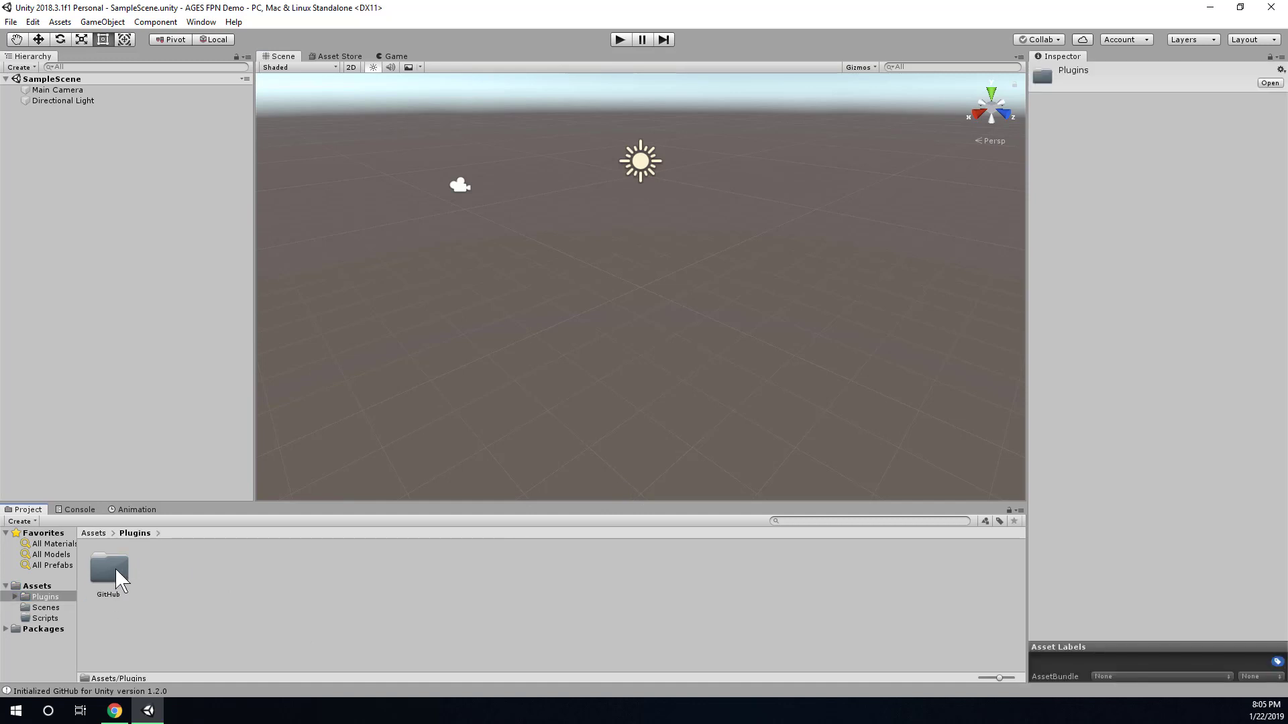
double_click(111, 572)
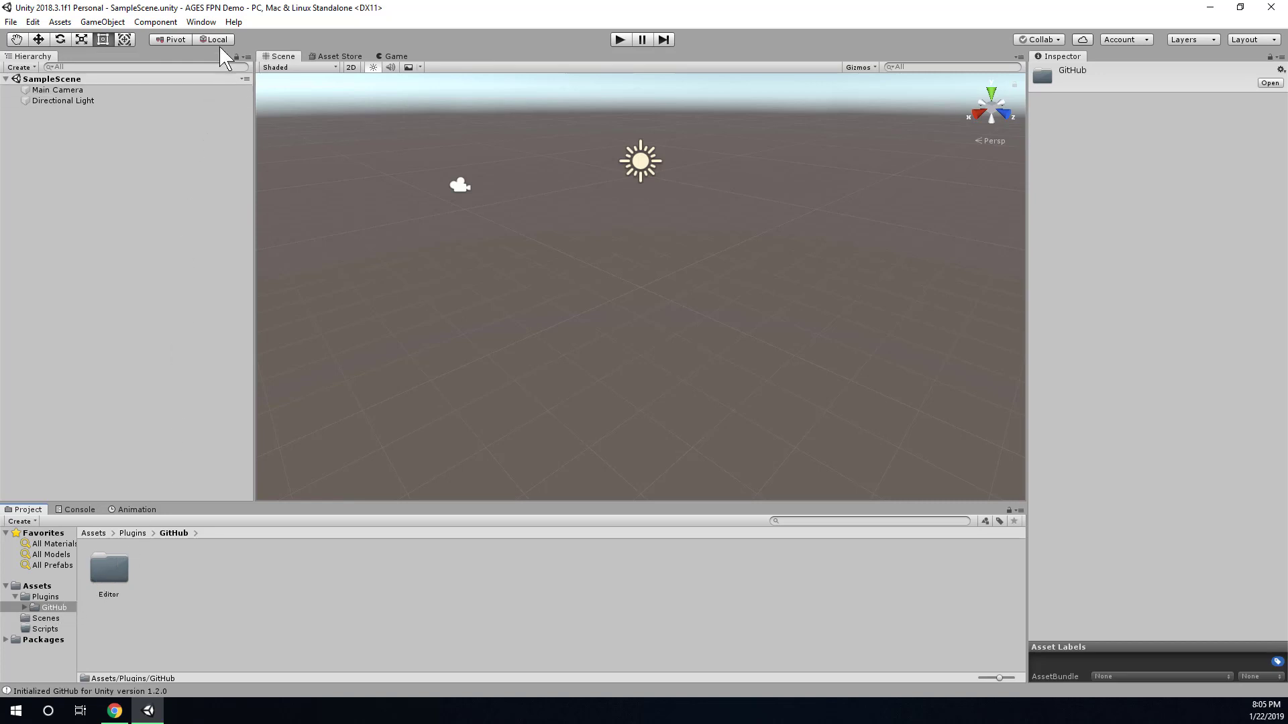
Open the GitHub panel from the Window menu, docked beside the Inspector
left_click(202, 22)
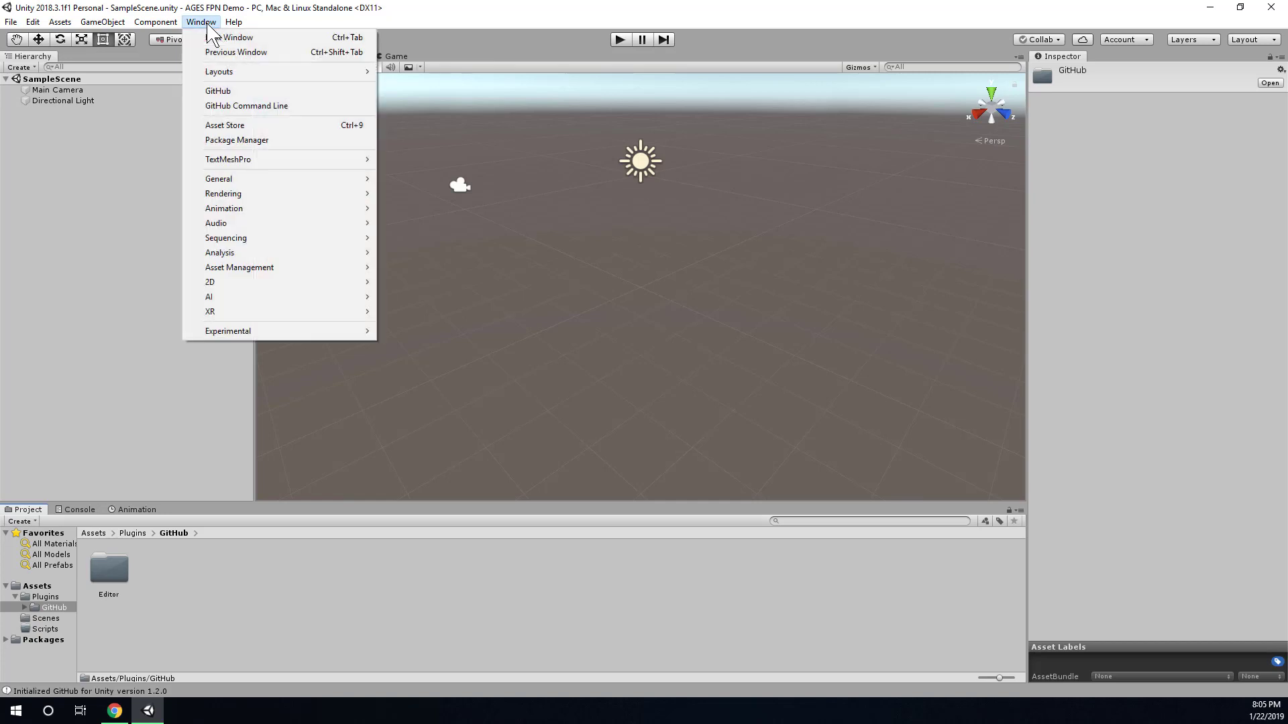
left_click(245, 94)
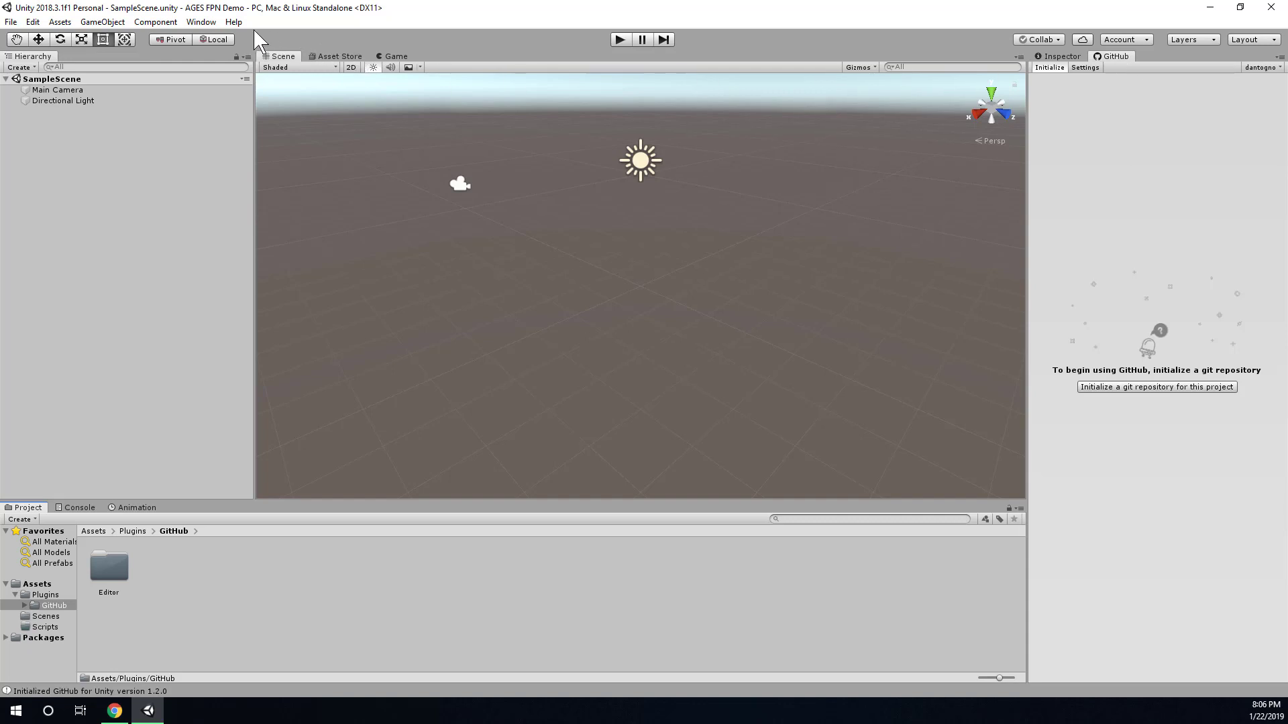
left_click(201, 24)
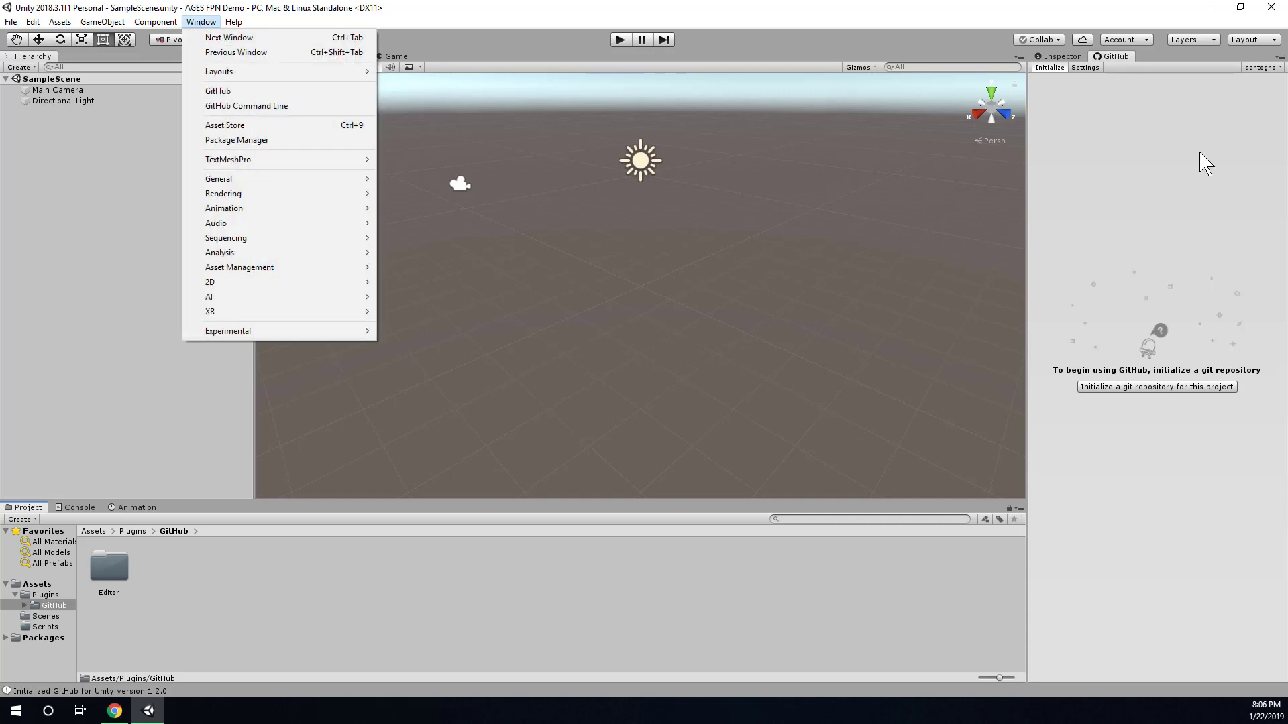
left_click(1207, 167)
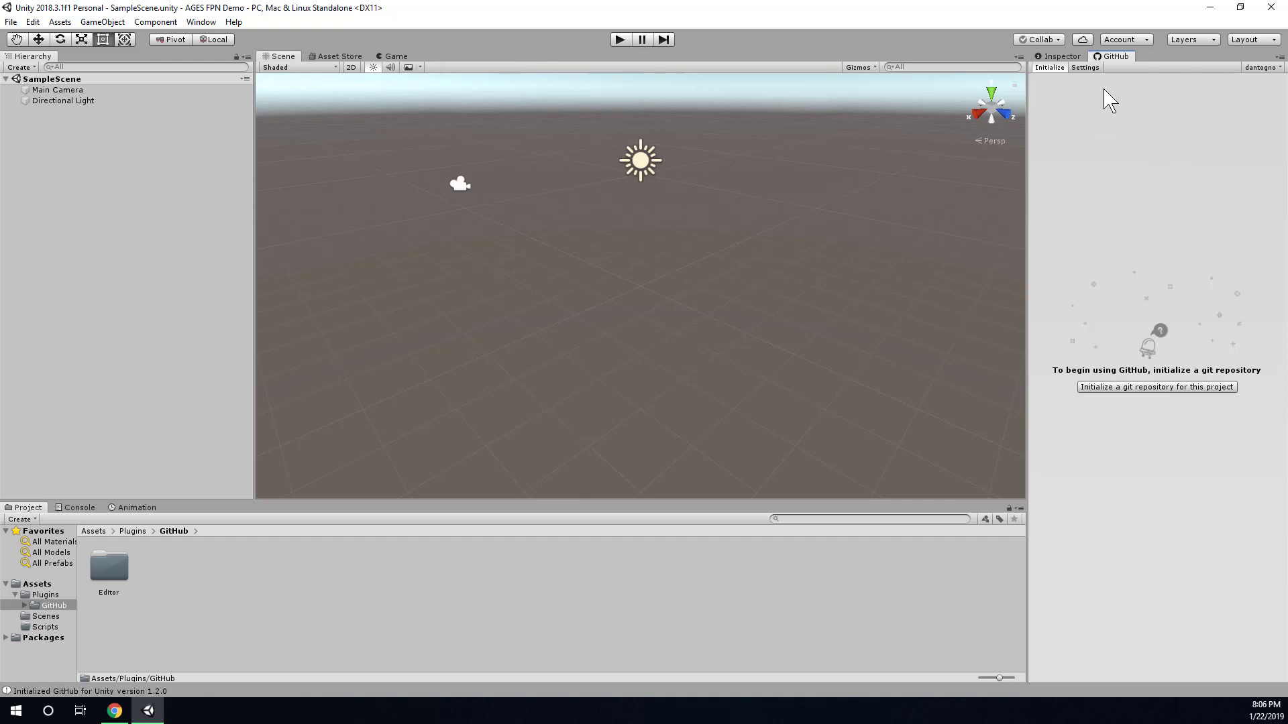
Sign out of GitHub, then sign back in with username, password and two-factor code
left_click(1263, 68)
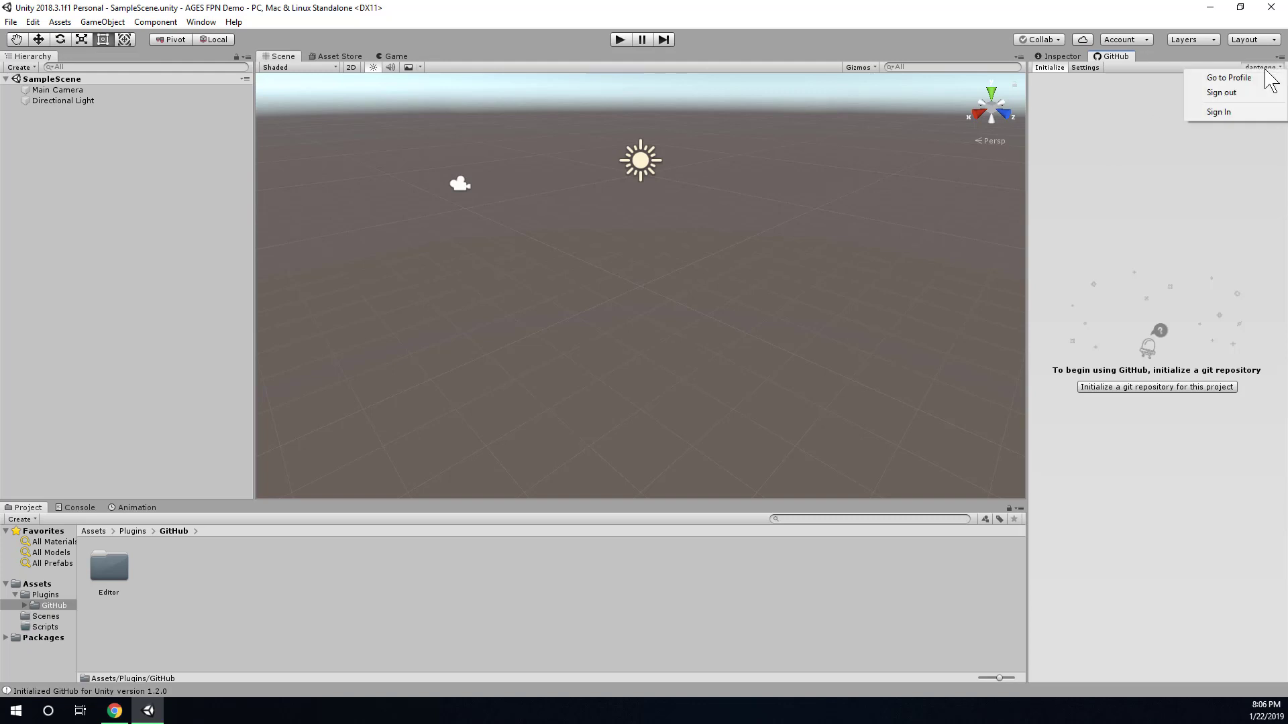
left_click(1248, 104)
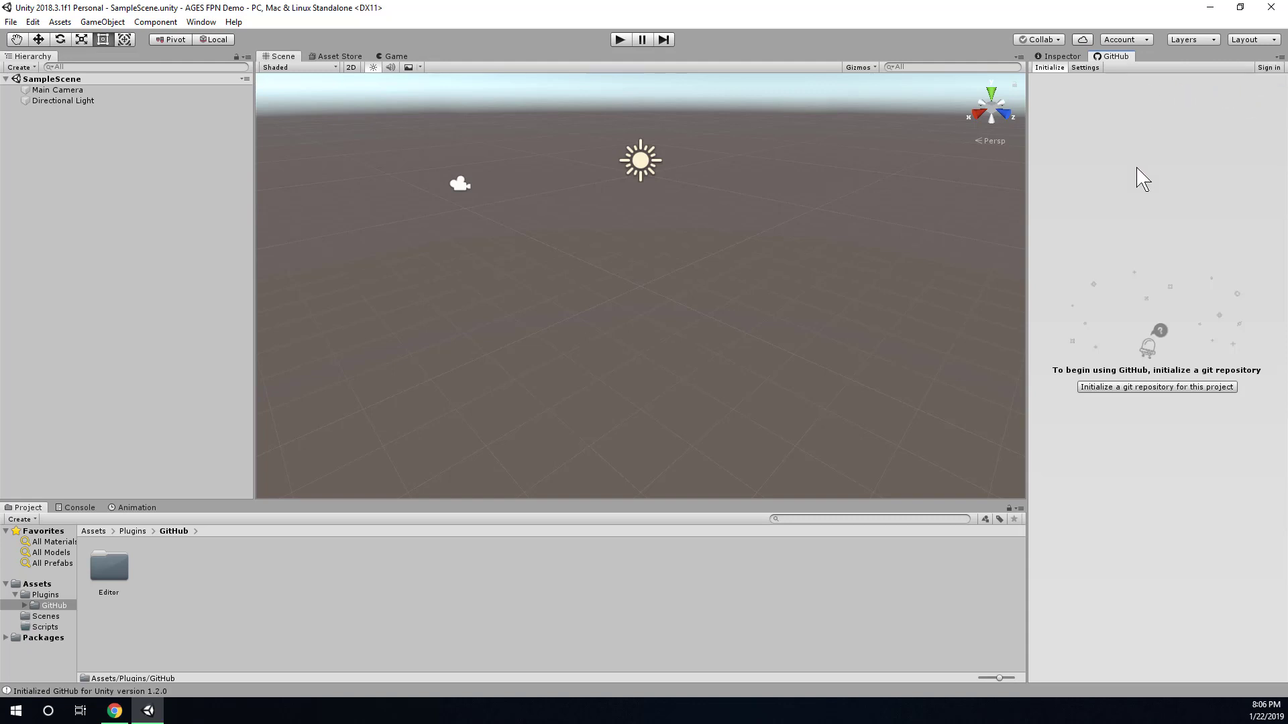
left_click(1269, 68)
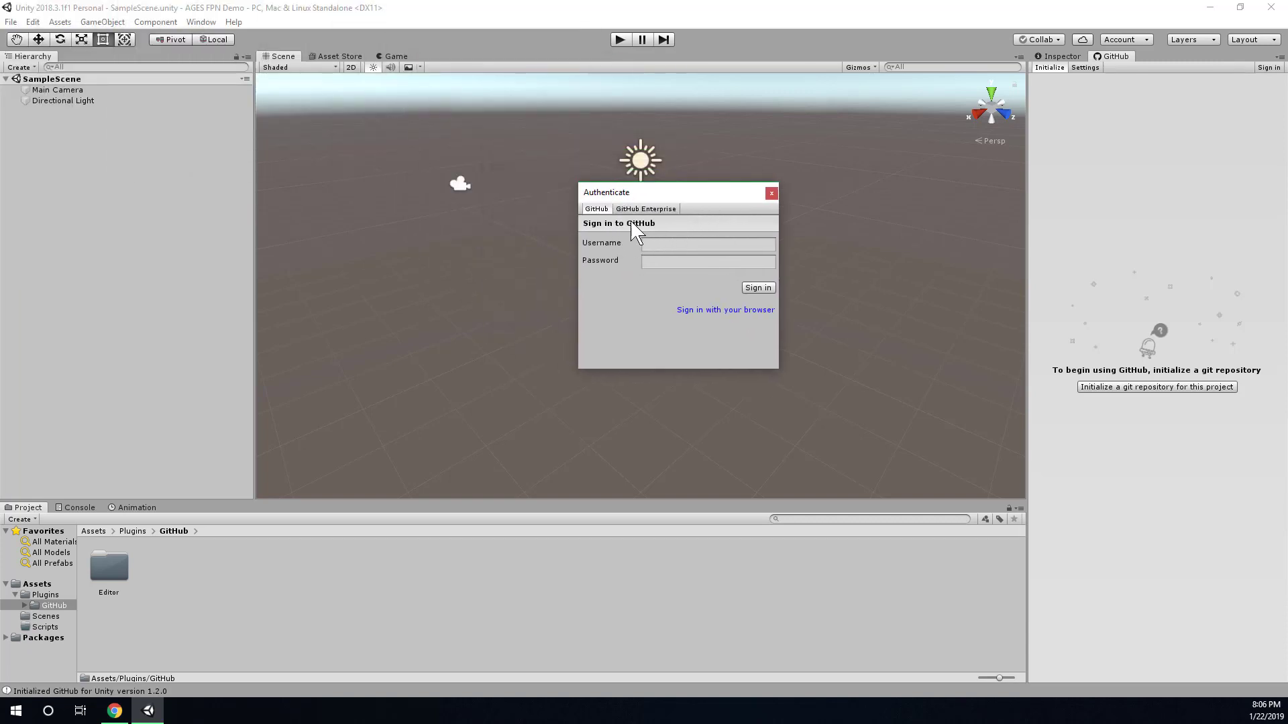
left_click(666, 244)
key("Tab")
key("Return")
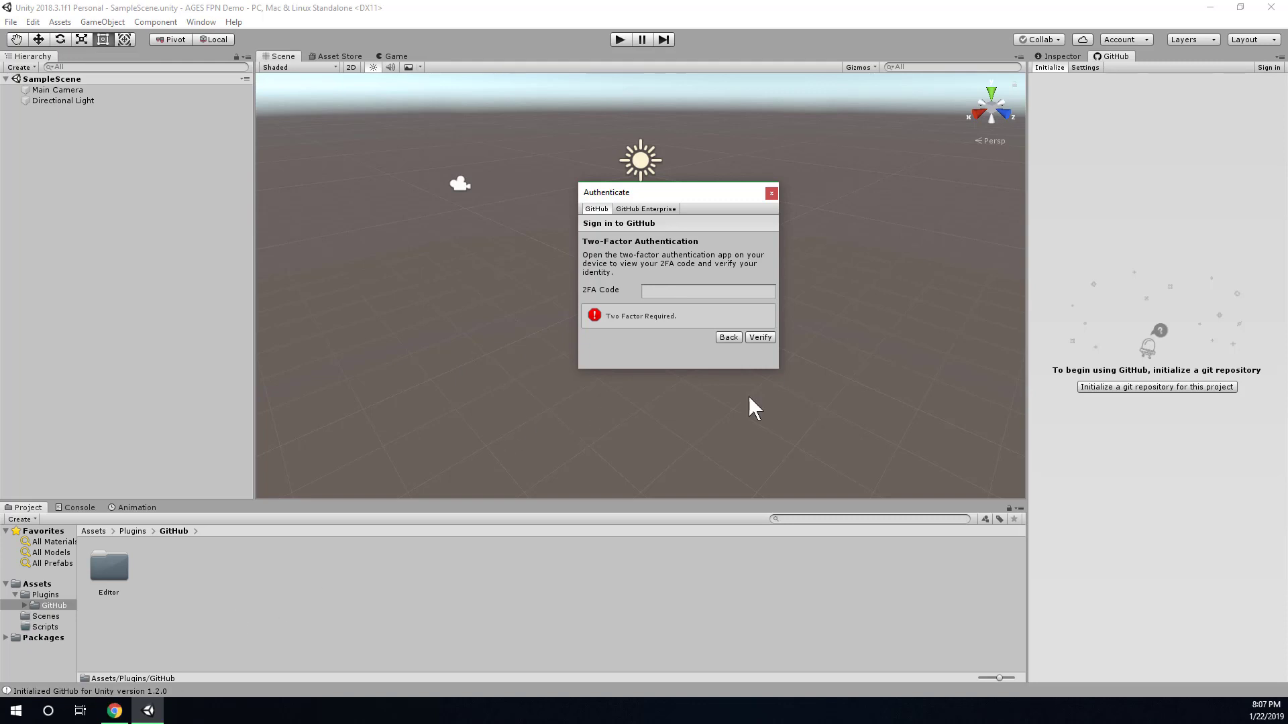
left_click(734, 294)
left_click(765, 338)
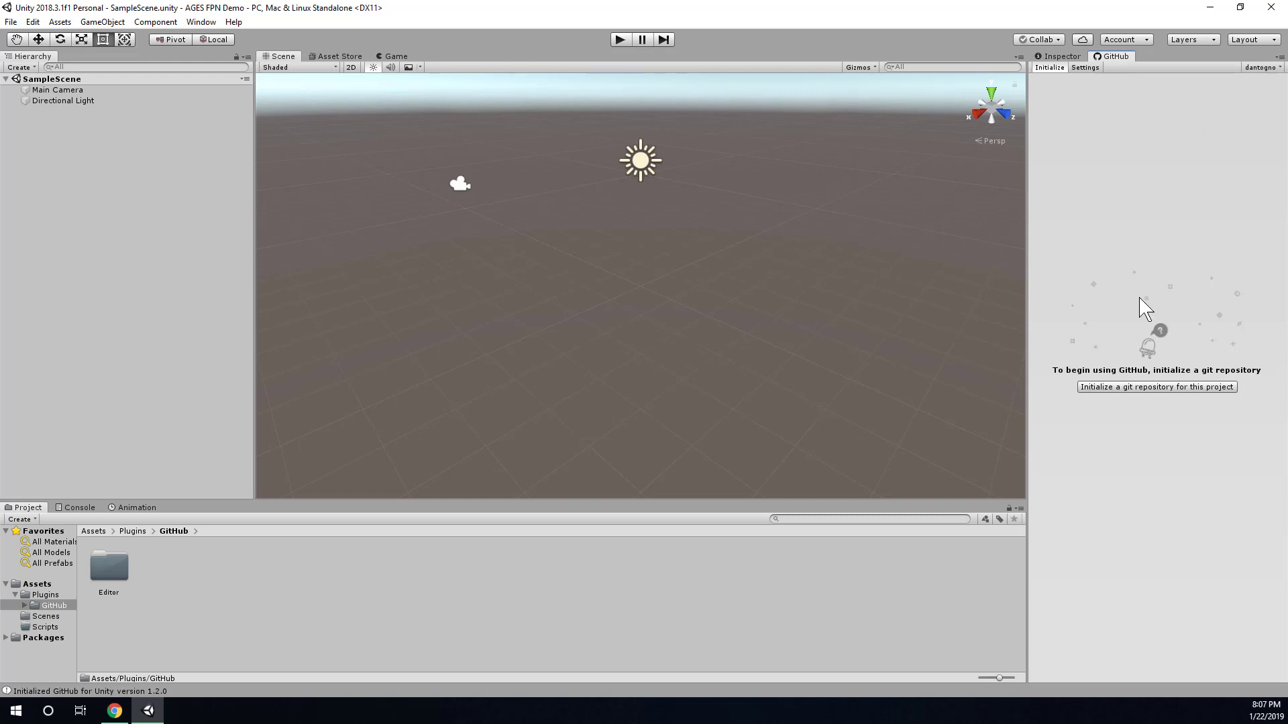
left_click(1085, 68)
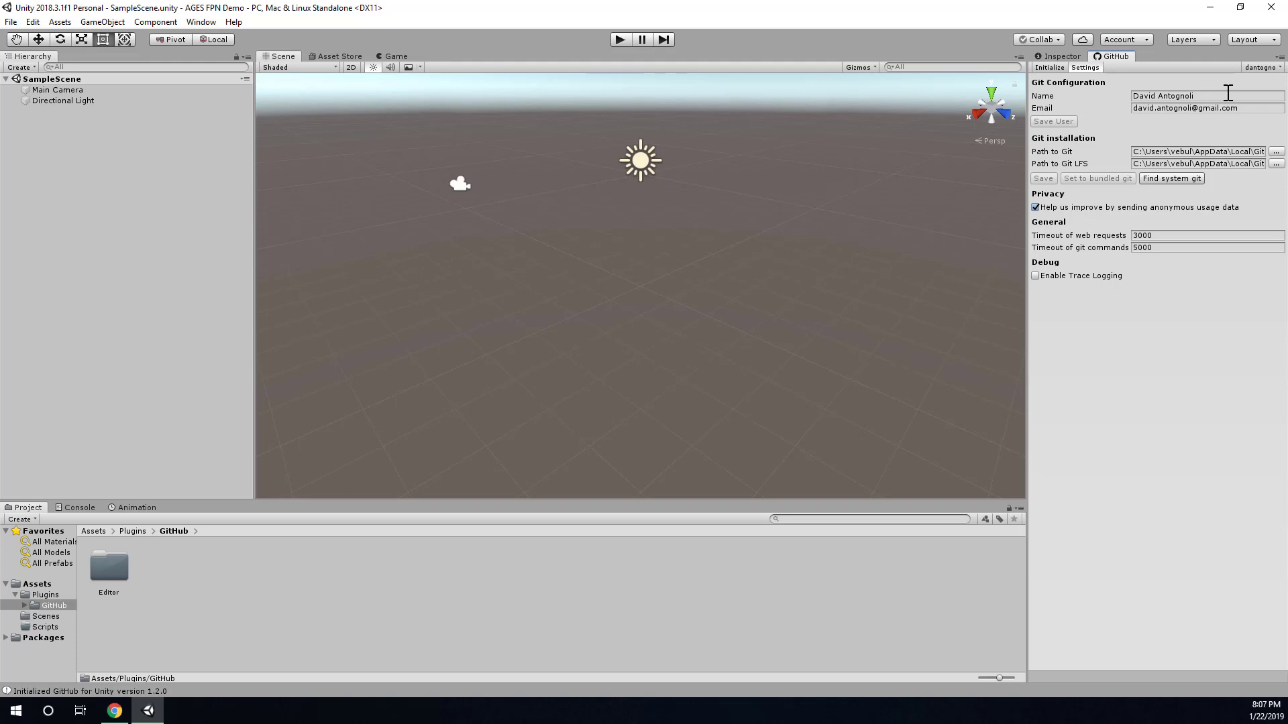
left_click(1260, 67)
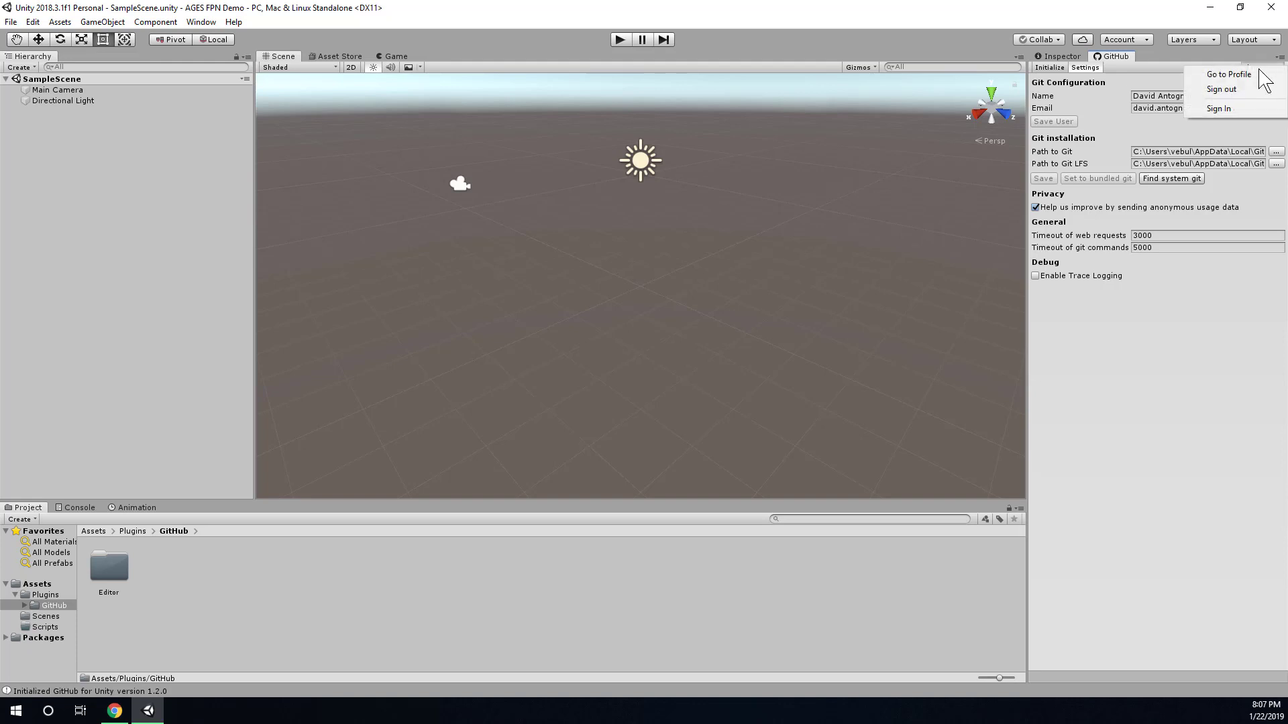
left_click(1227, 329)
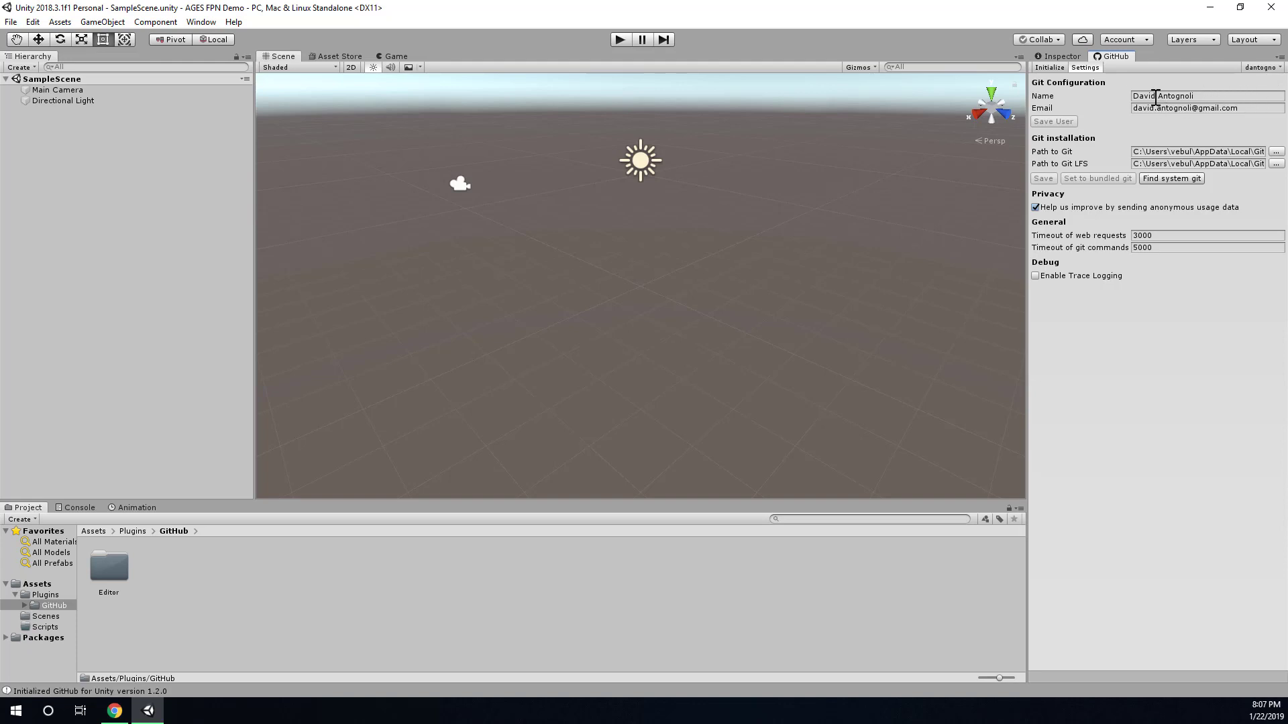
left_click(1255, 108)
key("ctrl+a")
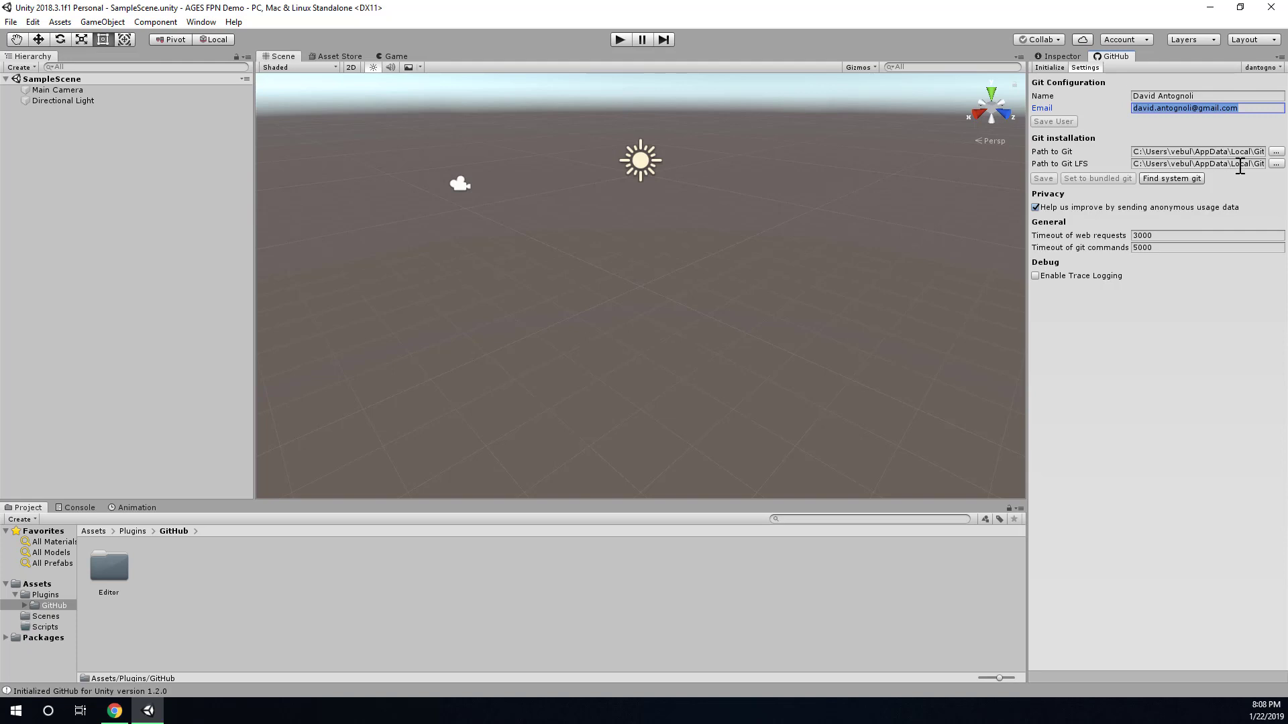
left_click(1050, 68)
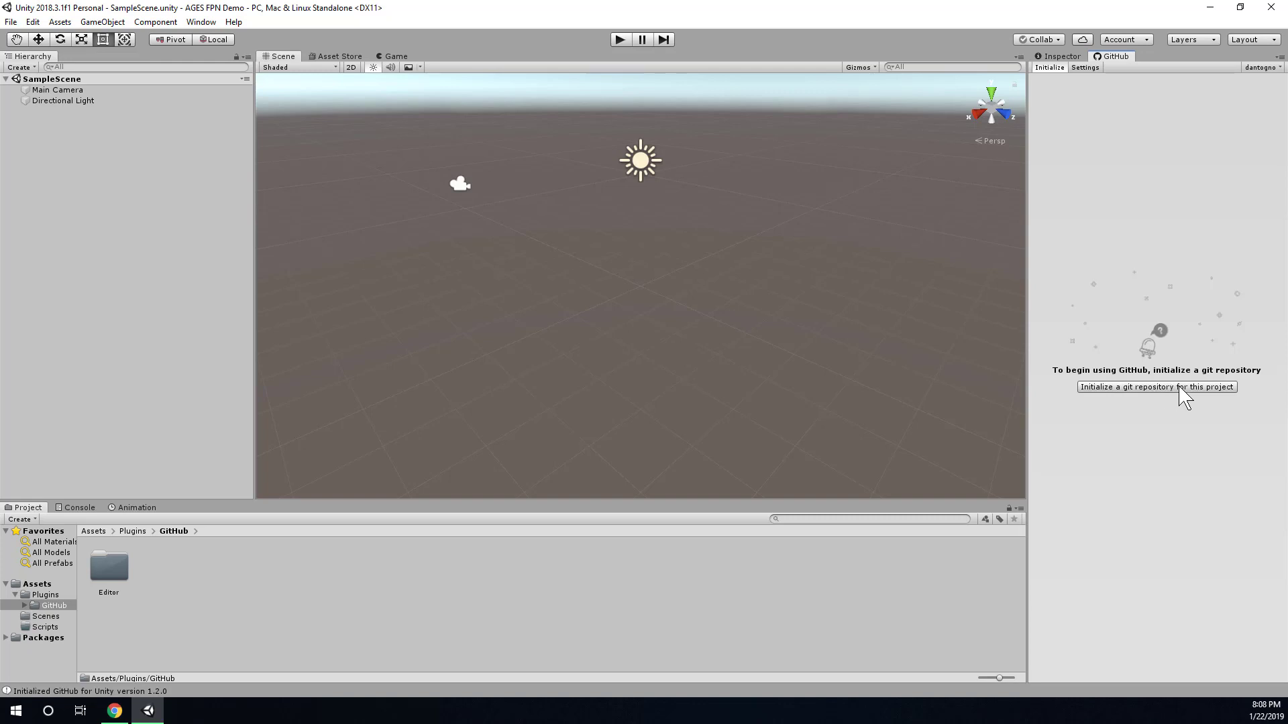
Initialize a git repository, then inspect the Initial commit and the 74 uncommitted changes
left_click(1200, 389)
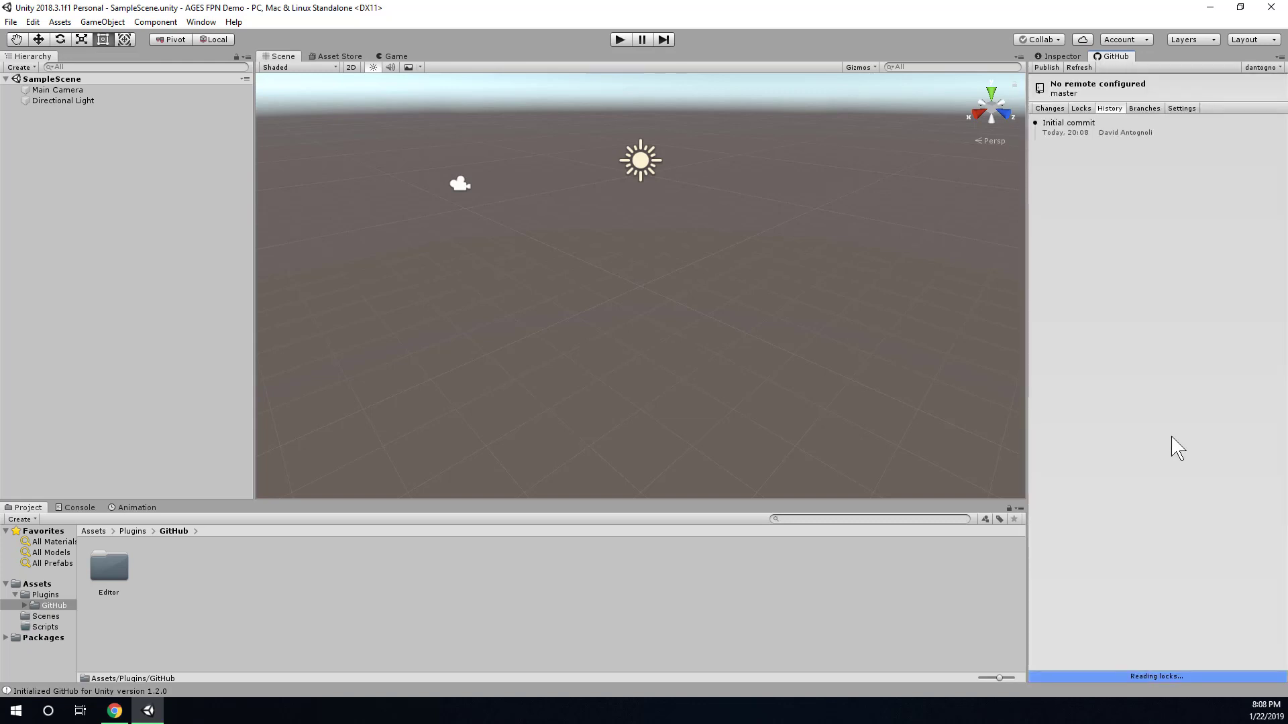
left_click(1088, 130)
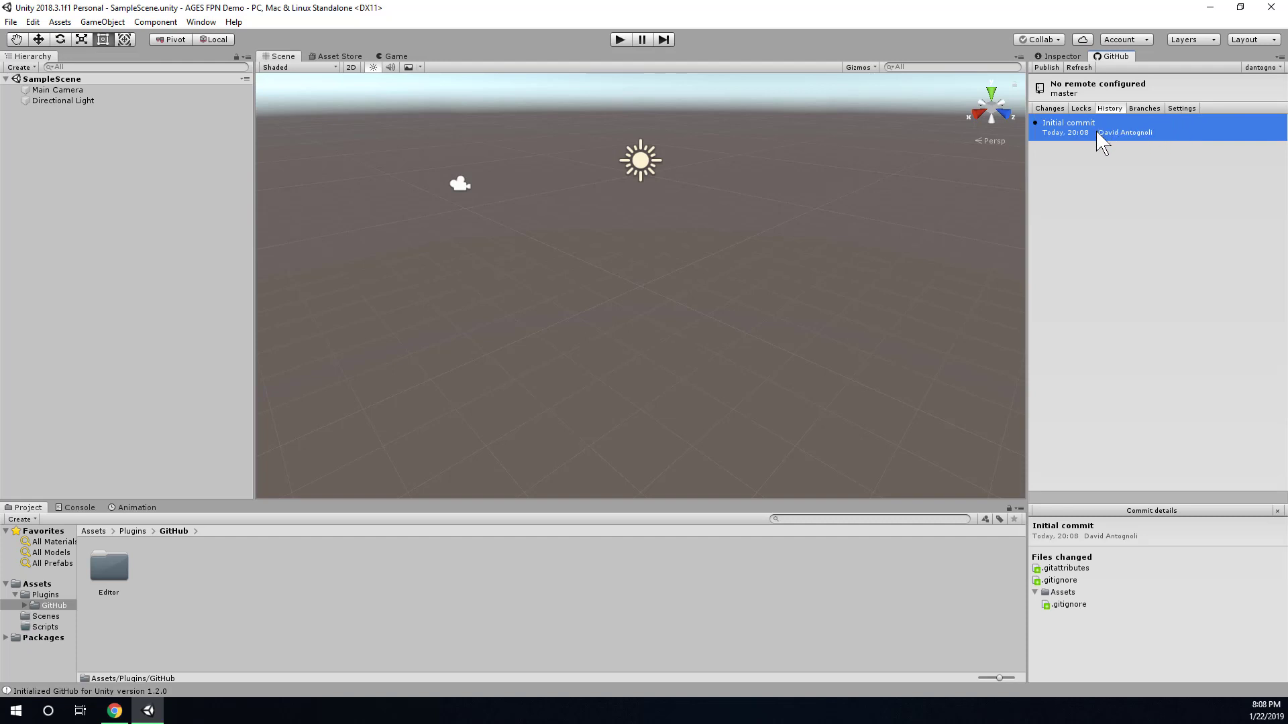
left_click(1050, 108)
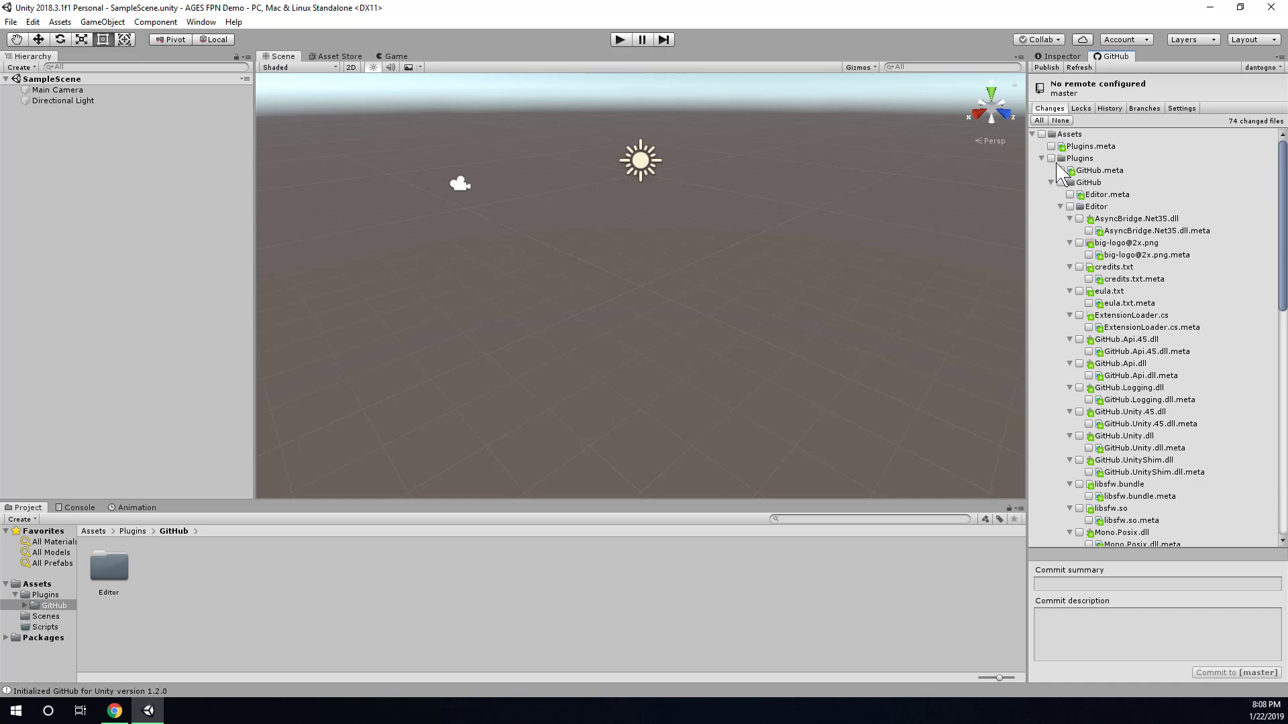
Select all 74 changed files and commit them to master as 'add github for unity plugin'
mouse_move(1283, 182)
left_mouse_down()
mouse_move(1283, 433)
mouse_move(1264, 171)
left_mouse_up()
mouse_move(1282, 193)
left_mouse_down()
mouse_move(1286, 444)
mouse_move(1287, 177)
left_mouse_up()
left_click(1040, 121)
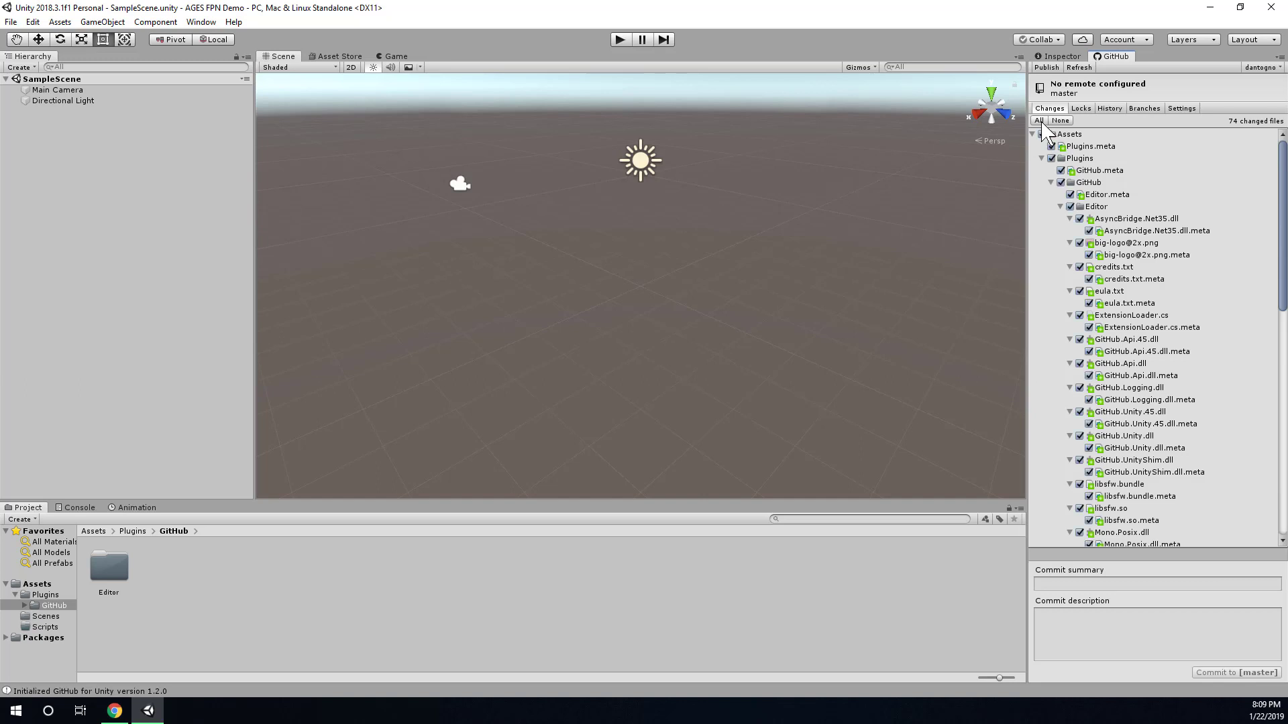
left_click(1145, 584)
type("add github for unity plugin")
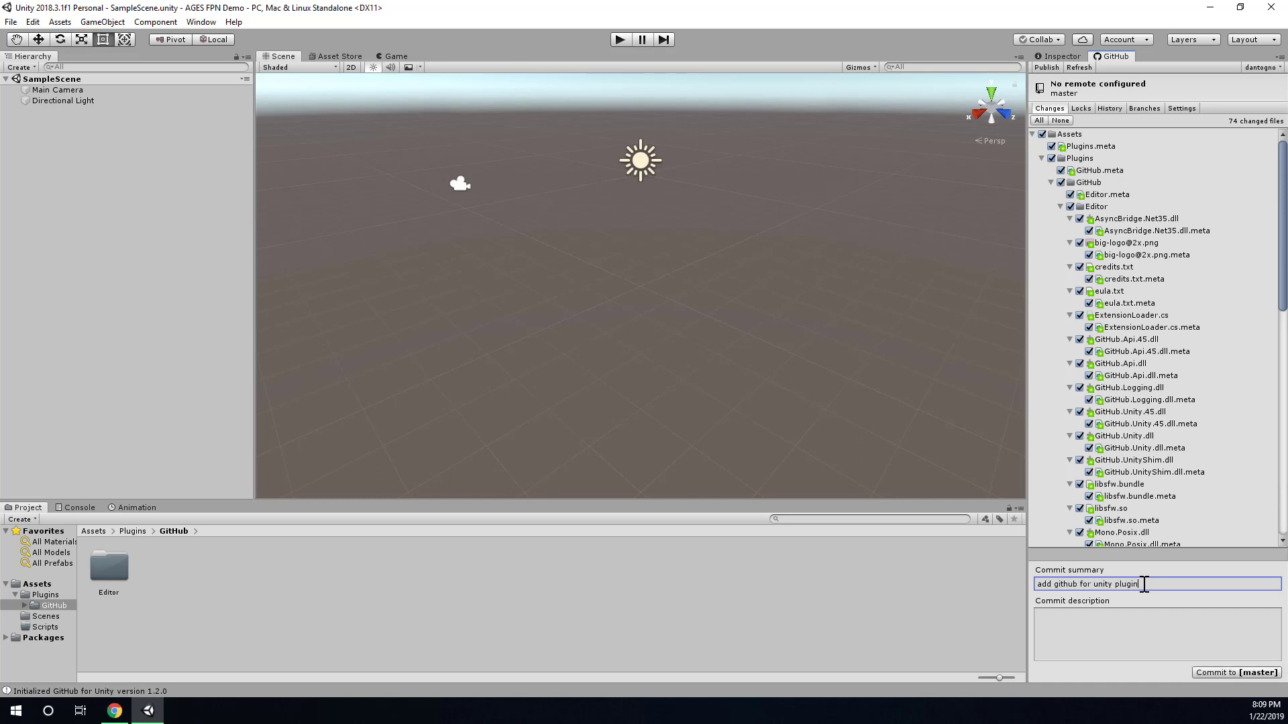
left_click(1218, 673)
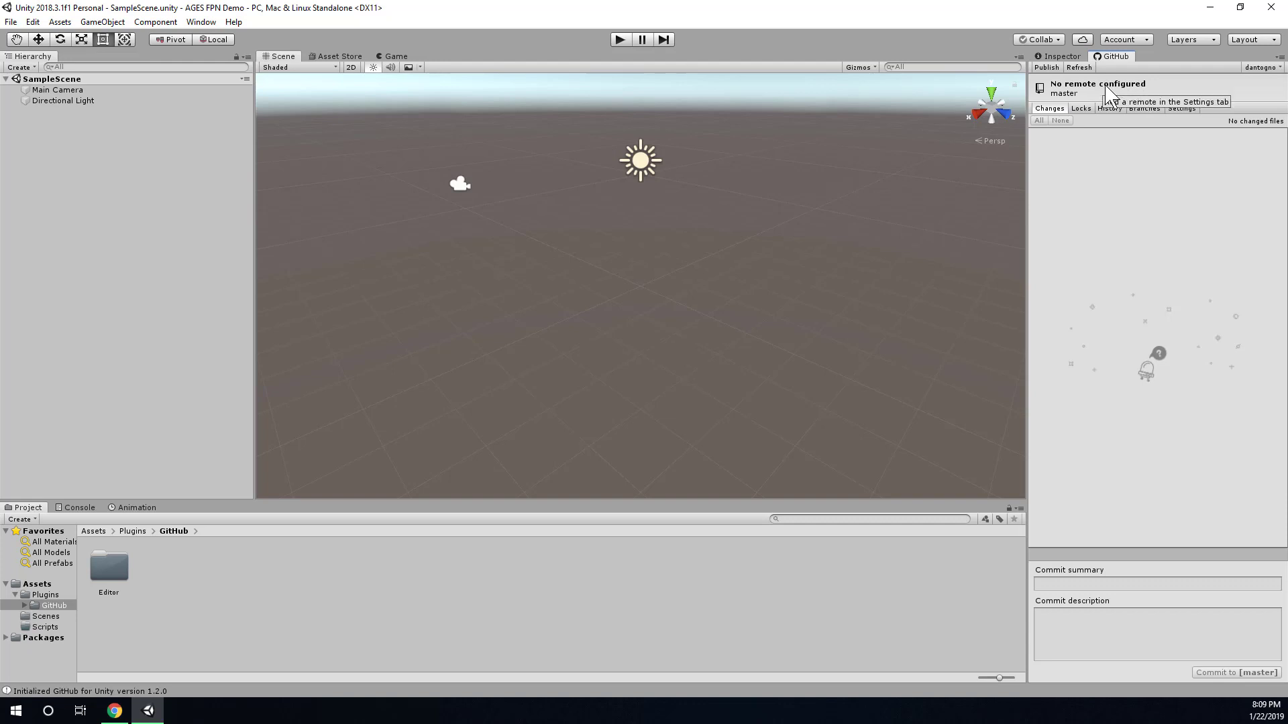
left_click(1110, 110)
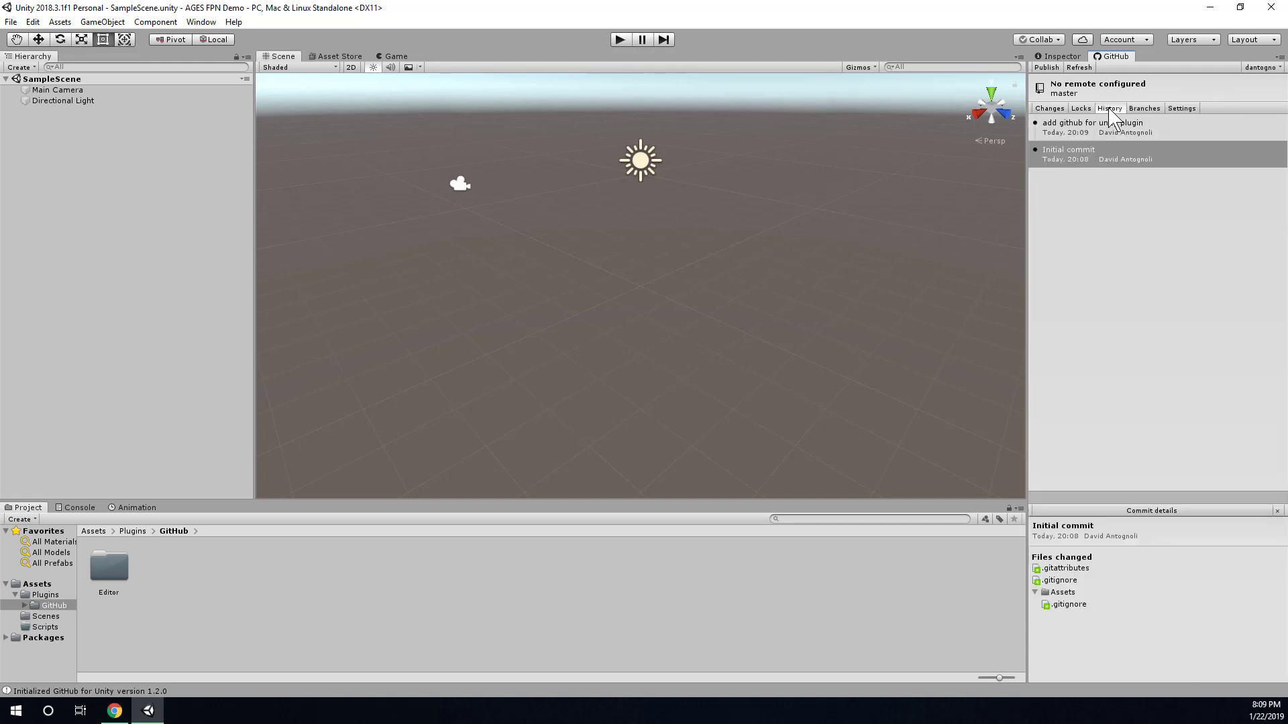
left_click(1100, 126)
left_click(1095, 156)
left_click(1097, 129)
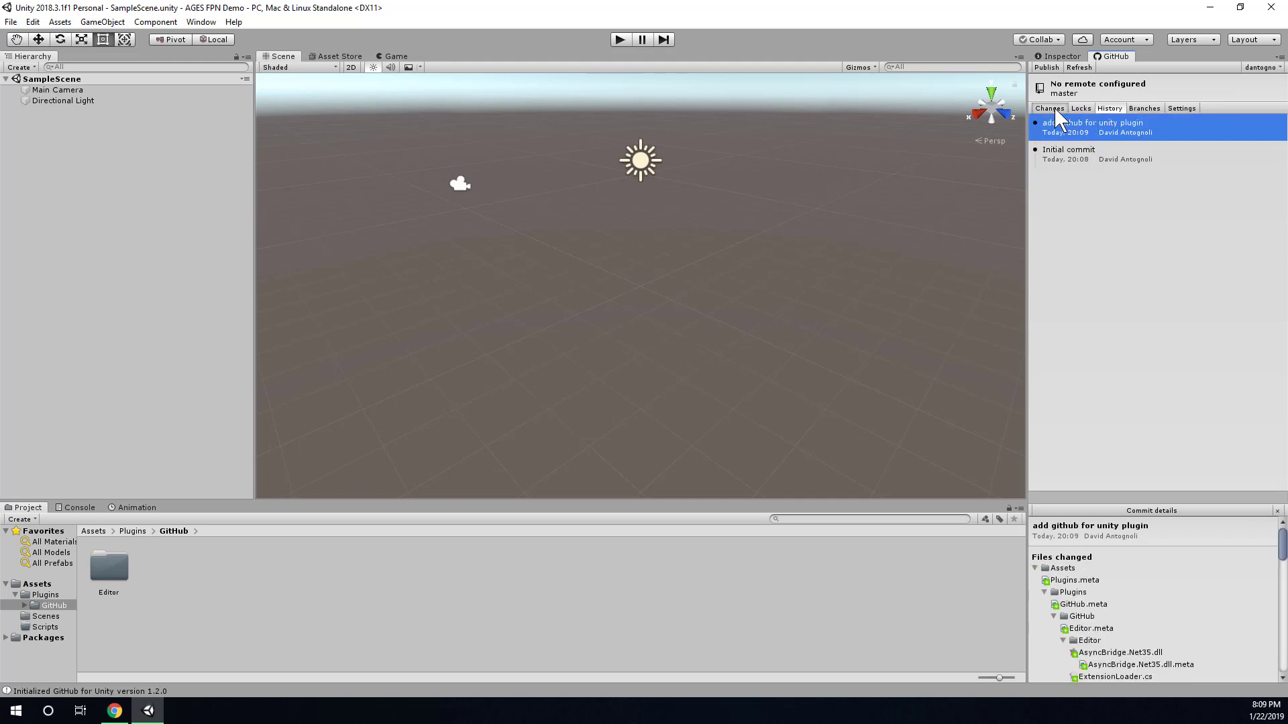
left_click(1055, 110)
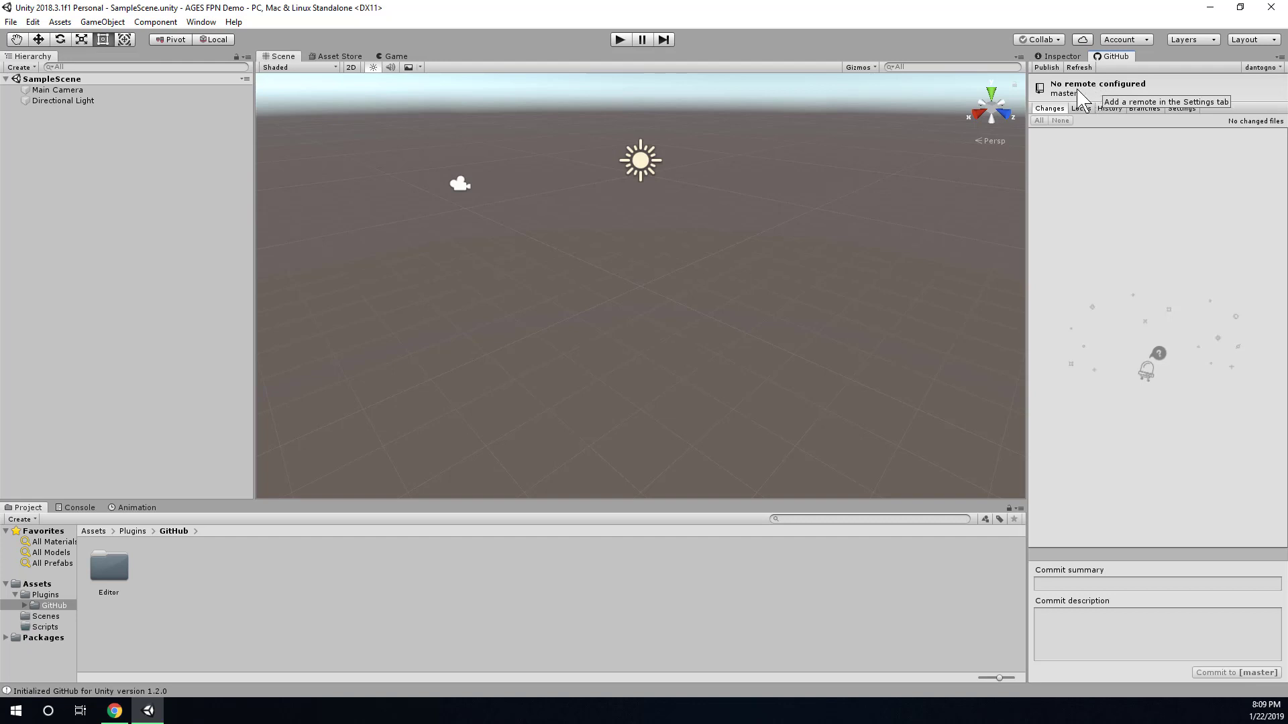
left_click(1047, 68)
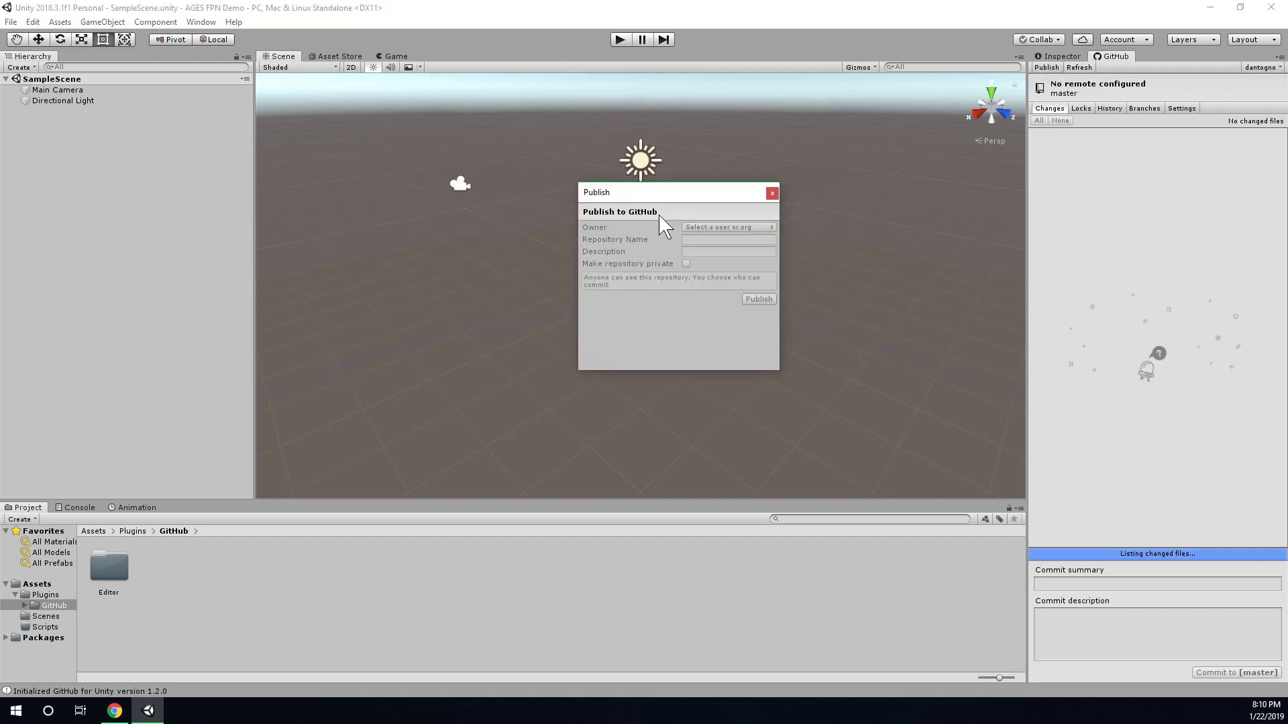
Choose the personal account as owner and name the new repository ages-fn-demo
left_click_drag(638, 199, 745, 195)
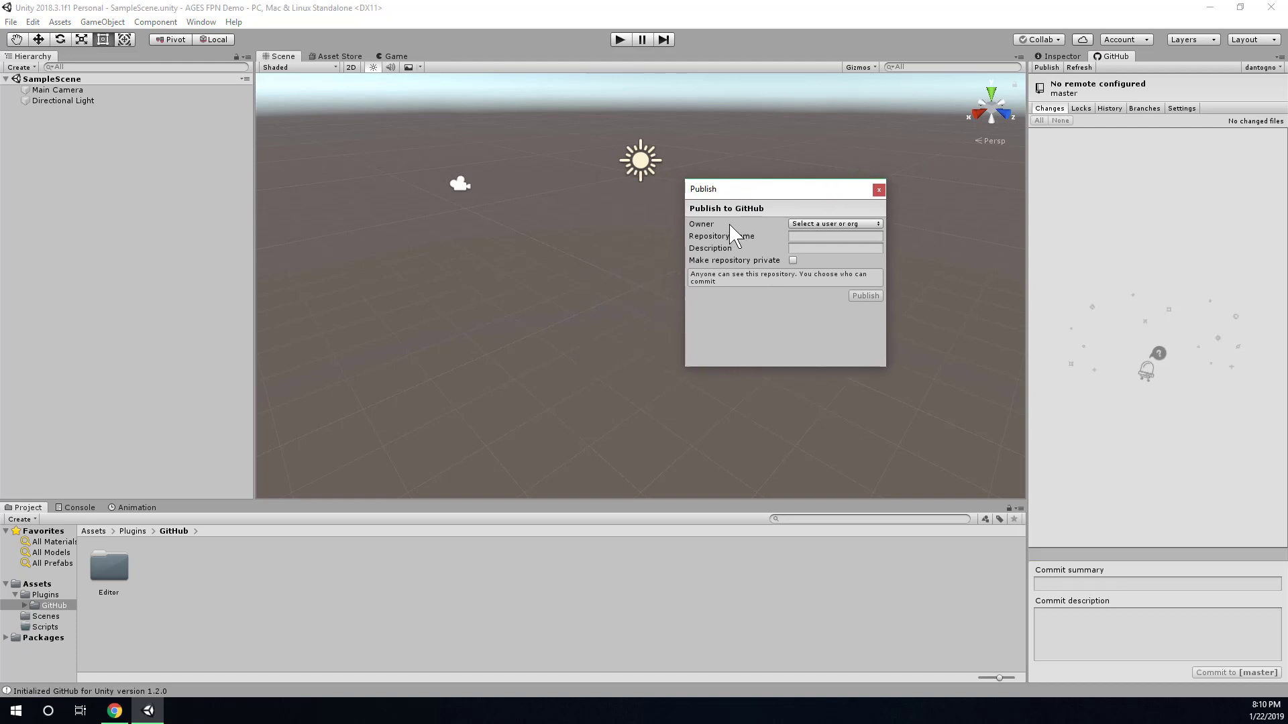
left_click(829, 224)
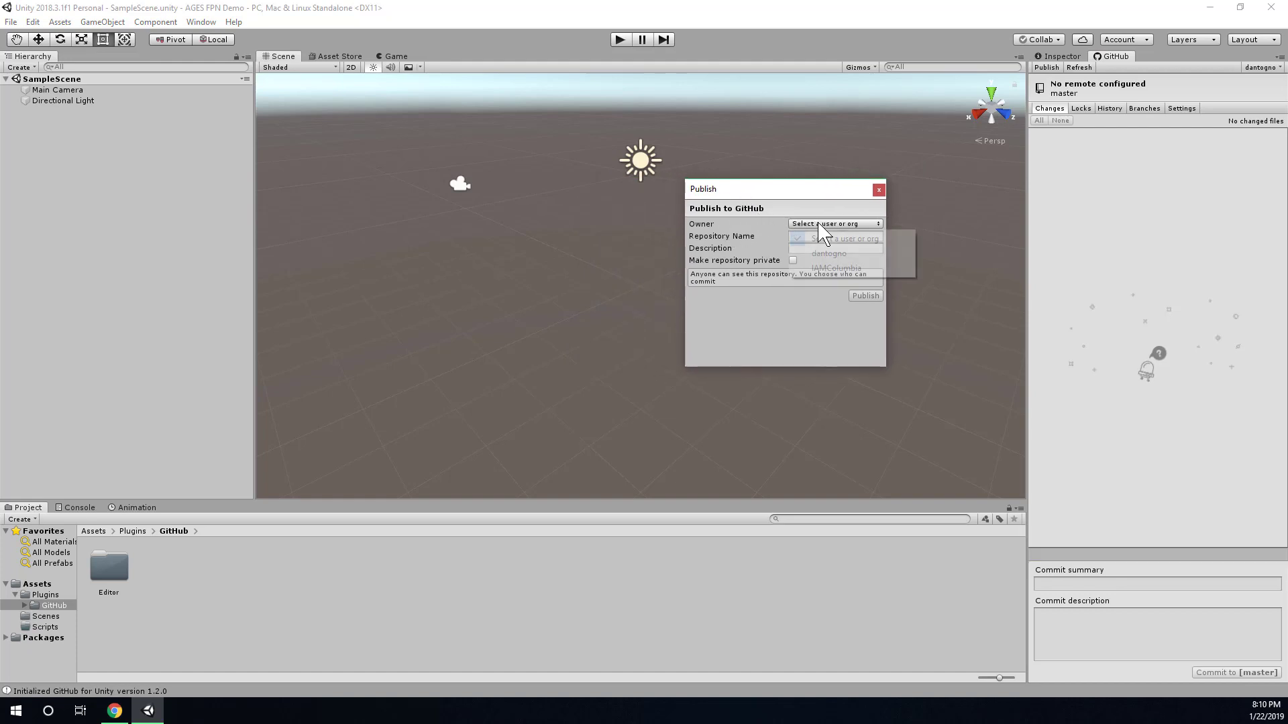
left_click(836, 255)
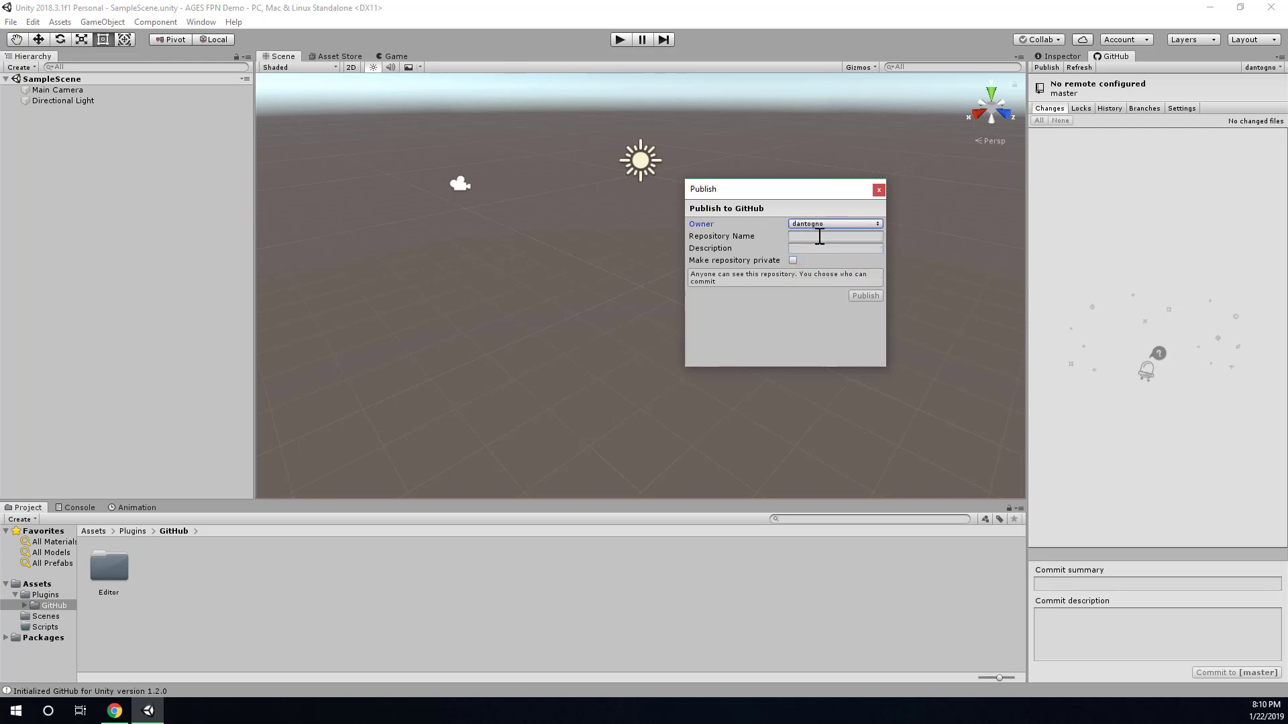
left_click(823, 236)
type("A")
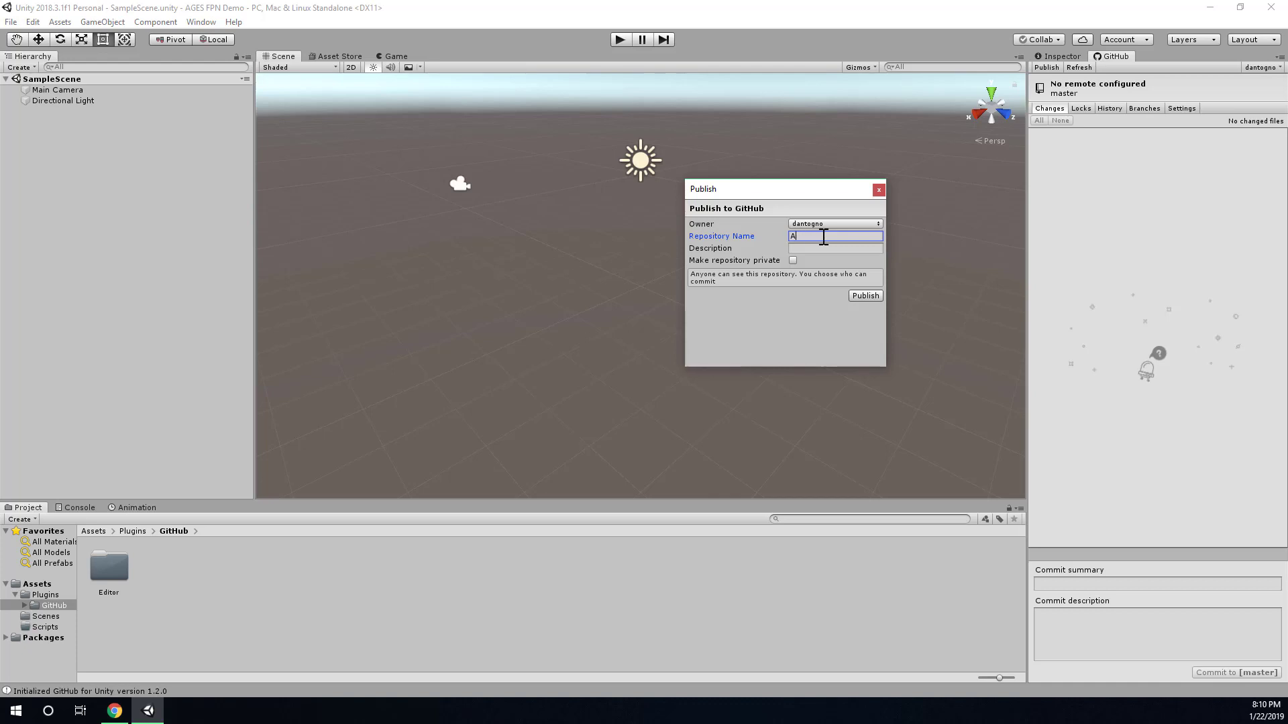
key("BackSpace")
type("ag")
key("BackSpace")
key("BackSpace")
type("a")
Add a class-project description, keep the repository public, and publish it to GitHub
left_click(816, 249)
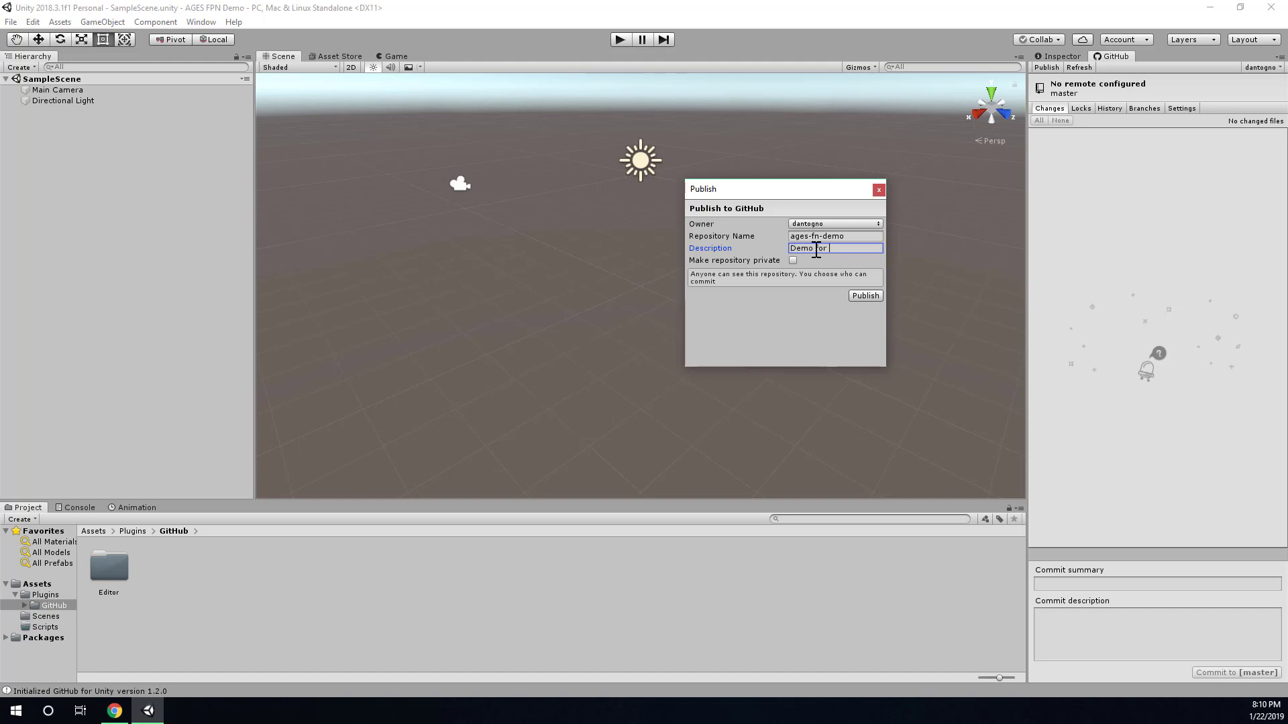
type("ct")
left_click(816, 249)
left_click_drag(821, 250, 777, 258)
left_click(808, 249)
left_click(793, 260)
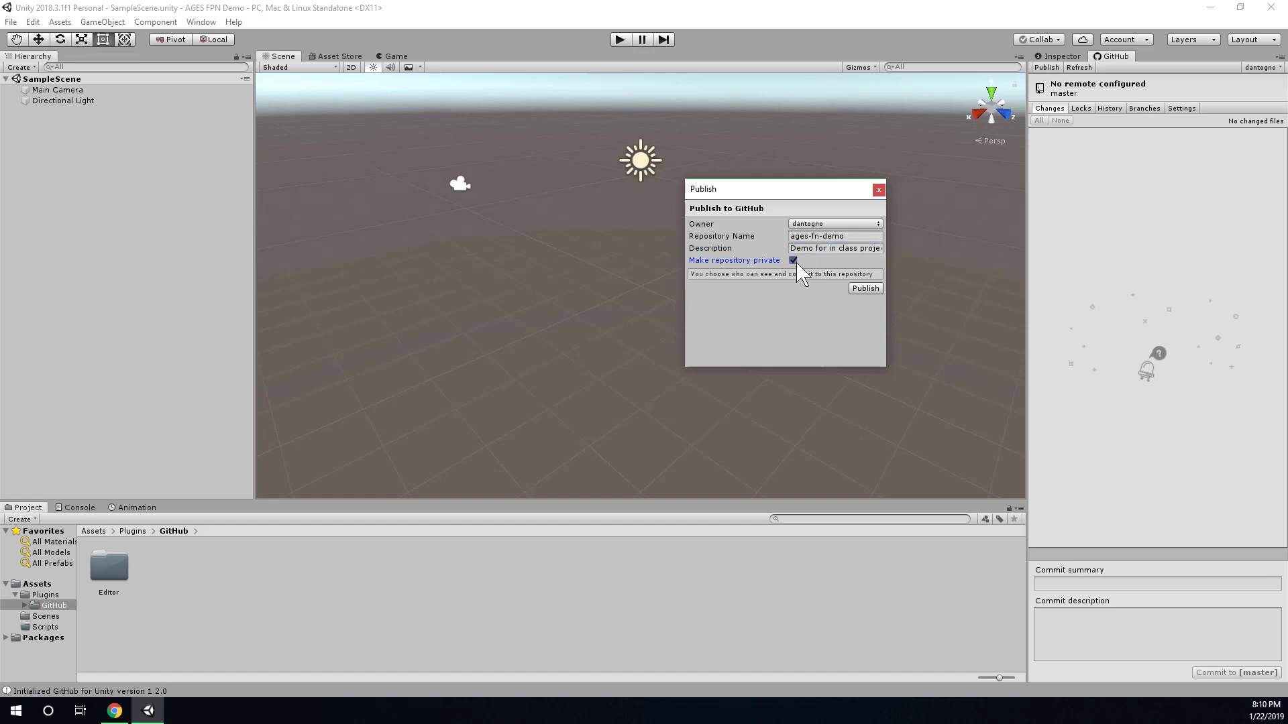
left_click(793, 261)
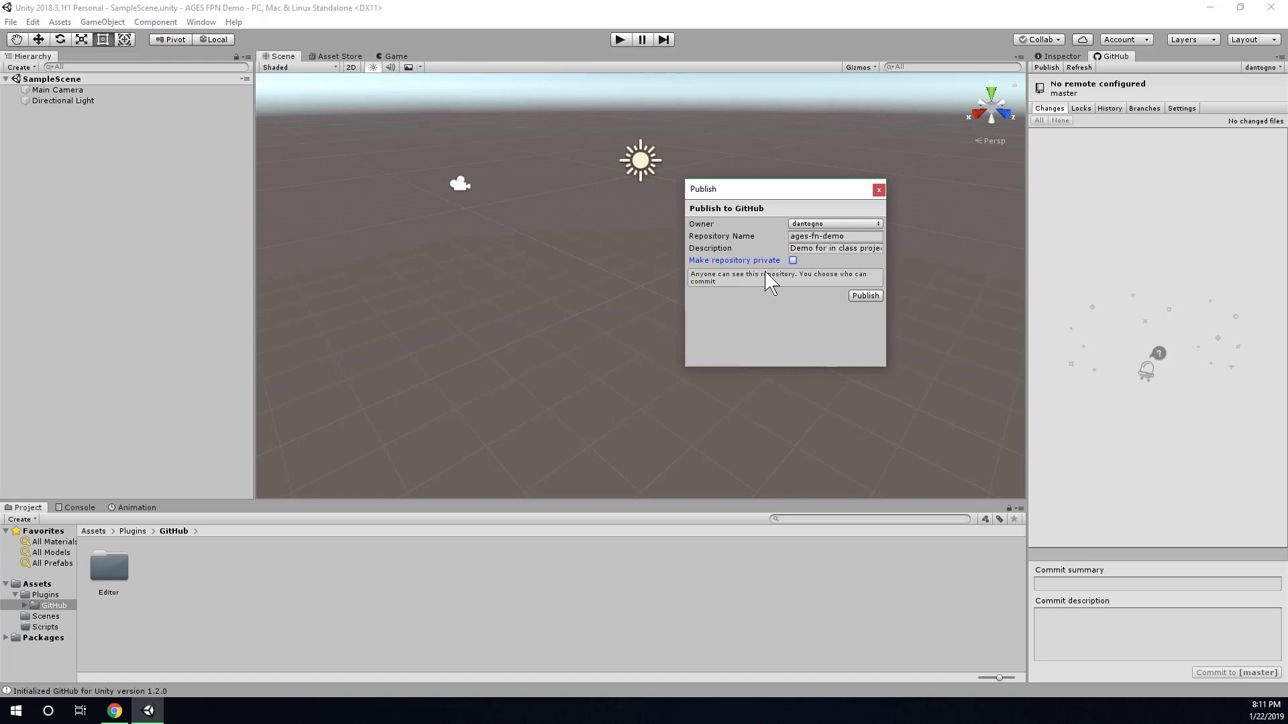
left_click(869, 296)
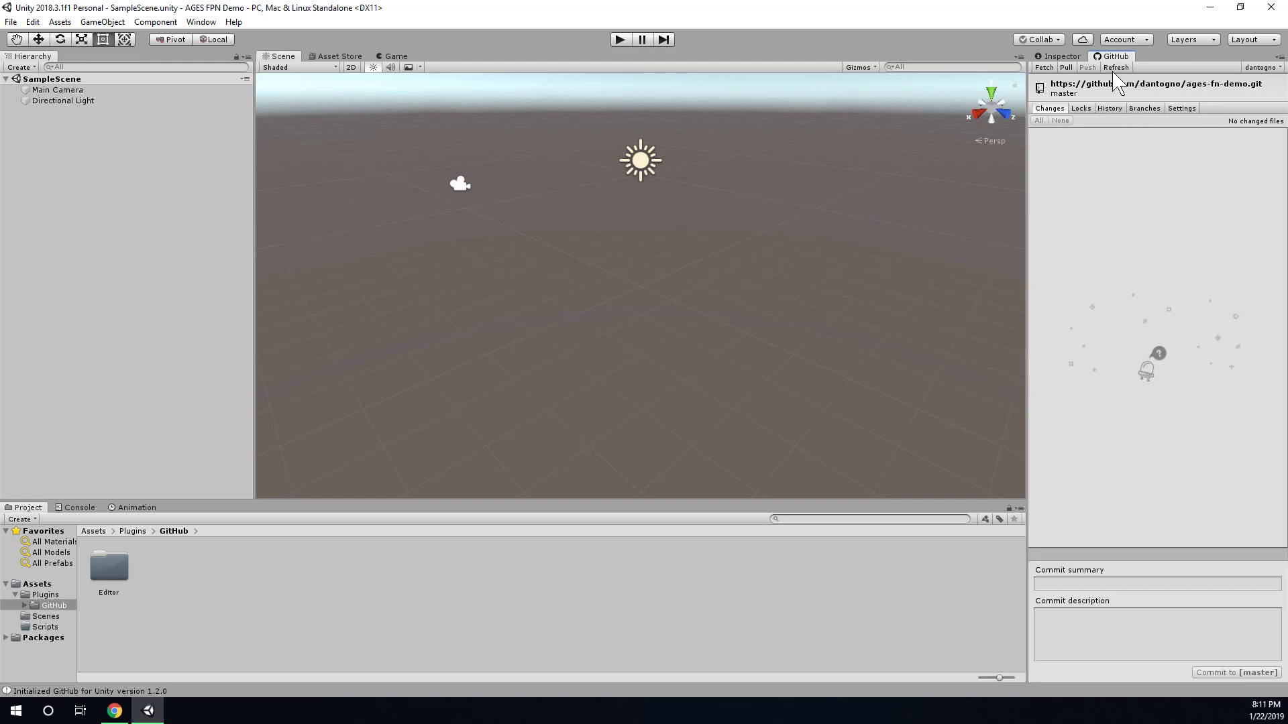
Open the signed-in account's GitHub profile using Go to Profile in the account dropdown
left_click(1259, 68)
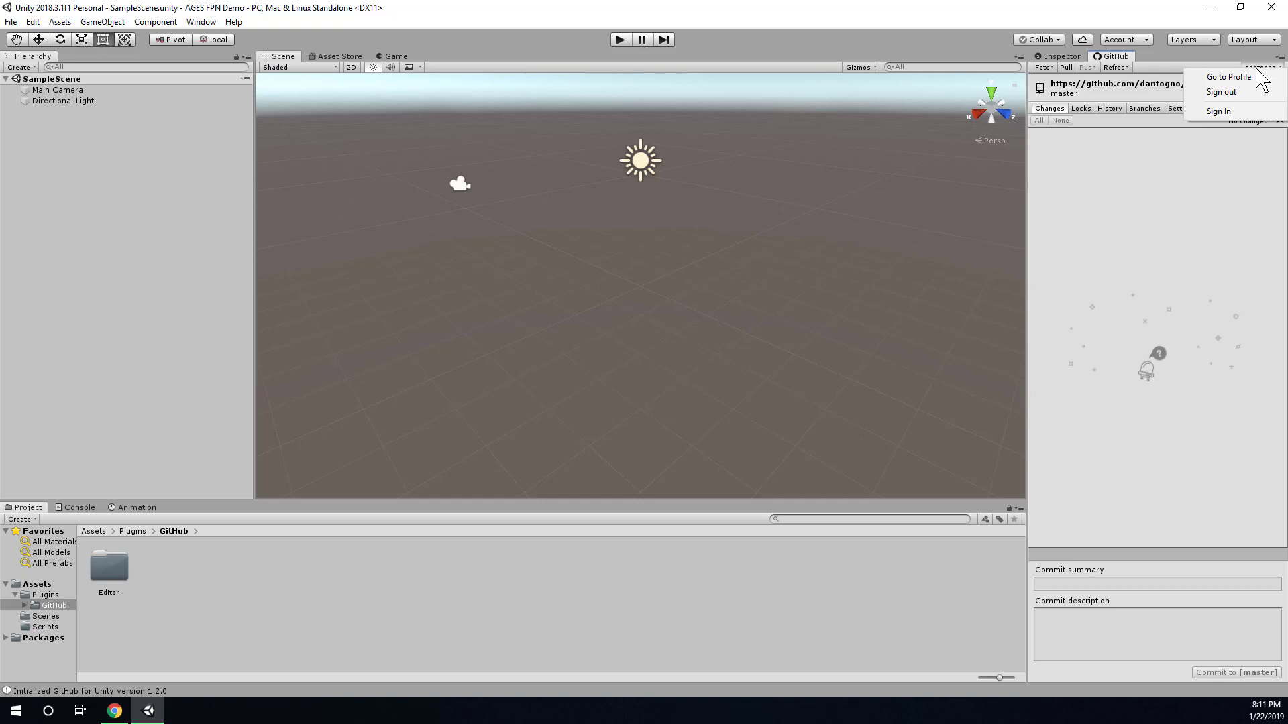
left_click(1176, 266)
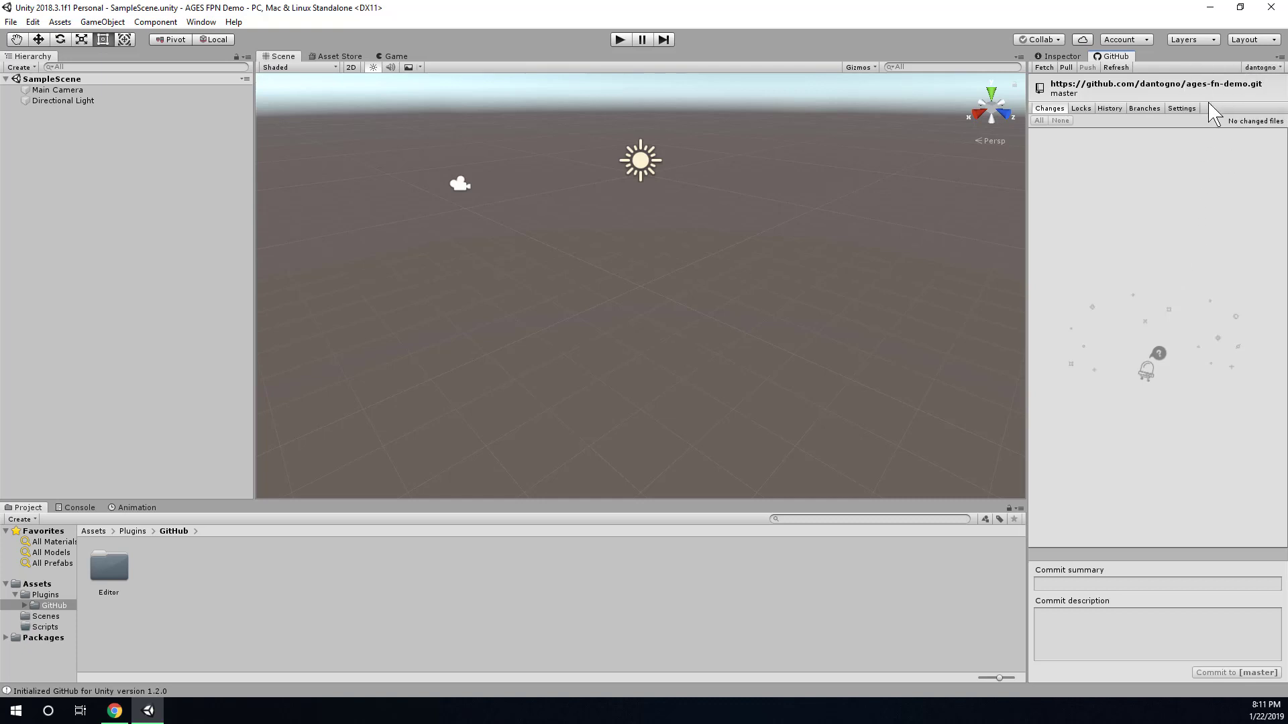
left_click(1261, 68)
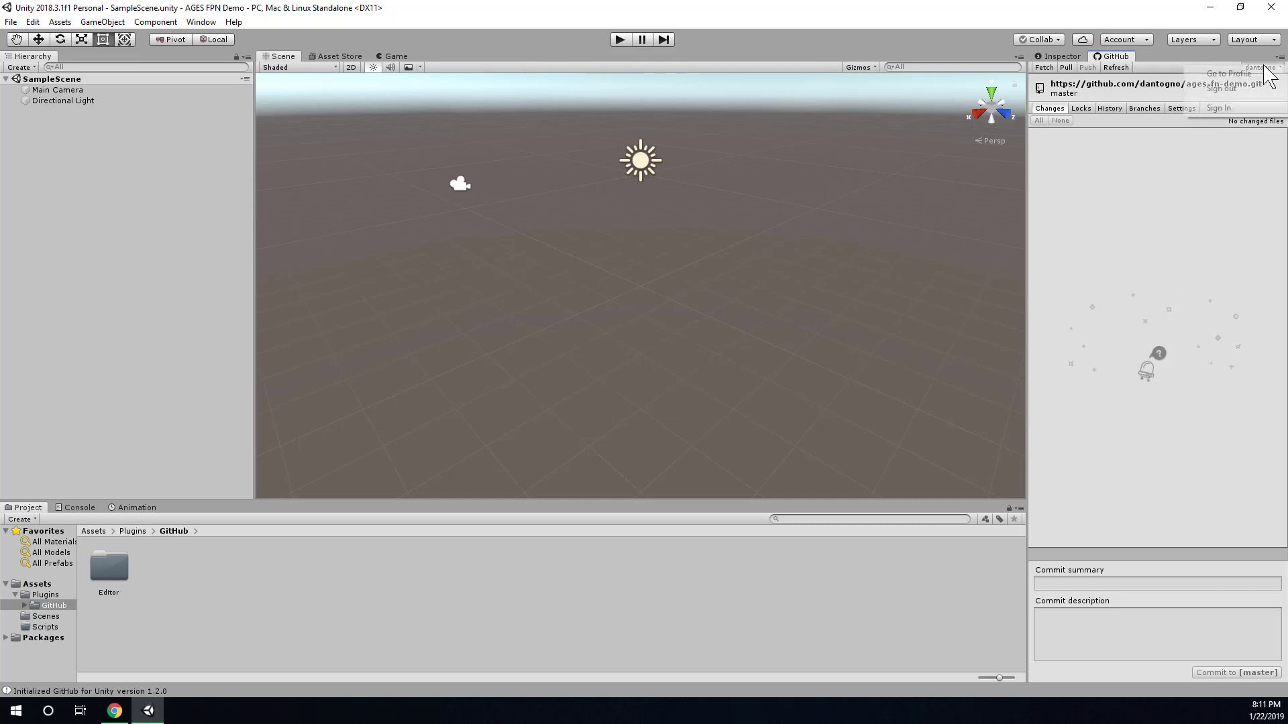
left_click(1229, 75)
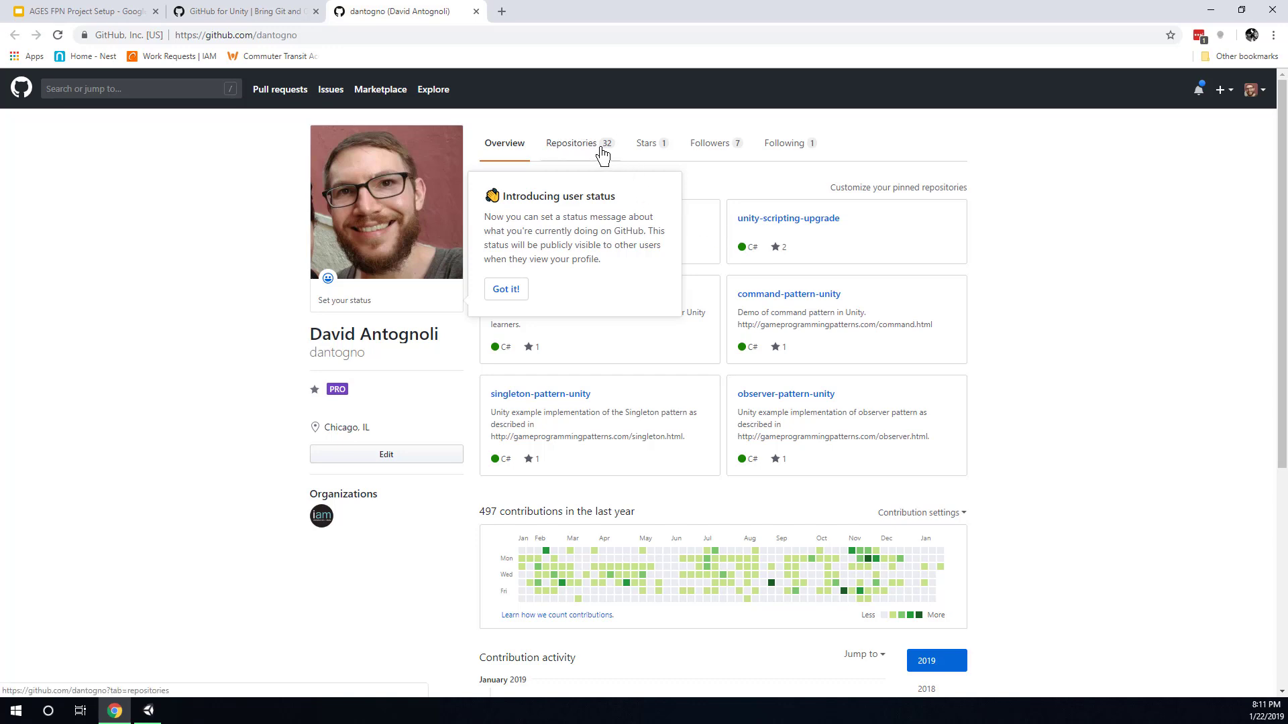
Open ages-fn-demo from the profile's Repositories list, dismissing the user status popup
left_click(573, 143)
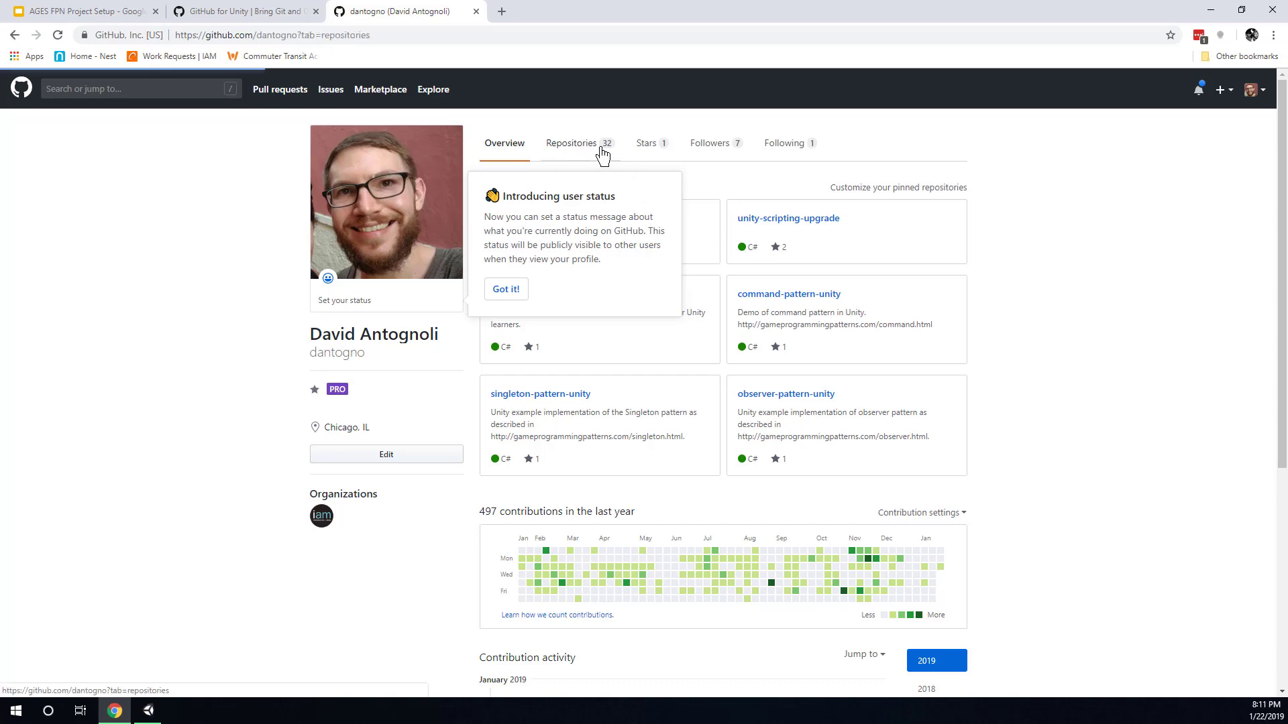
left_click(504, 293)
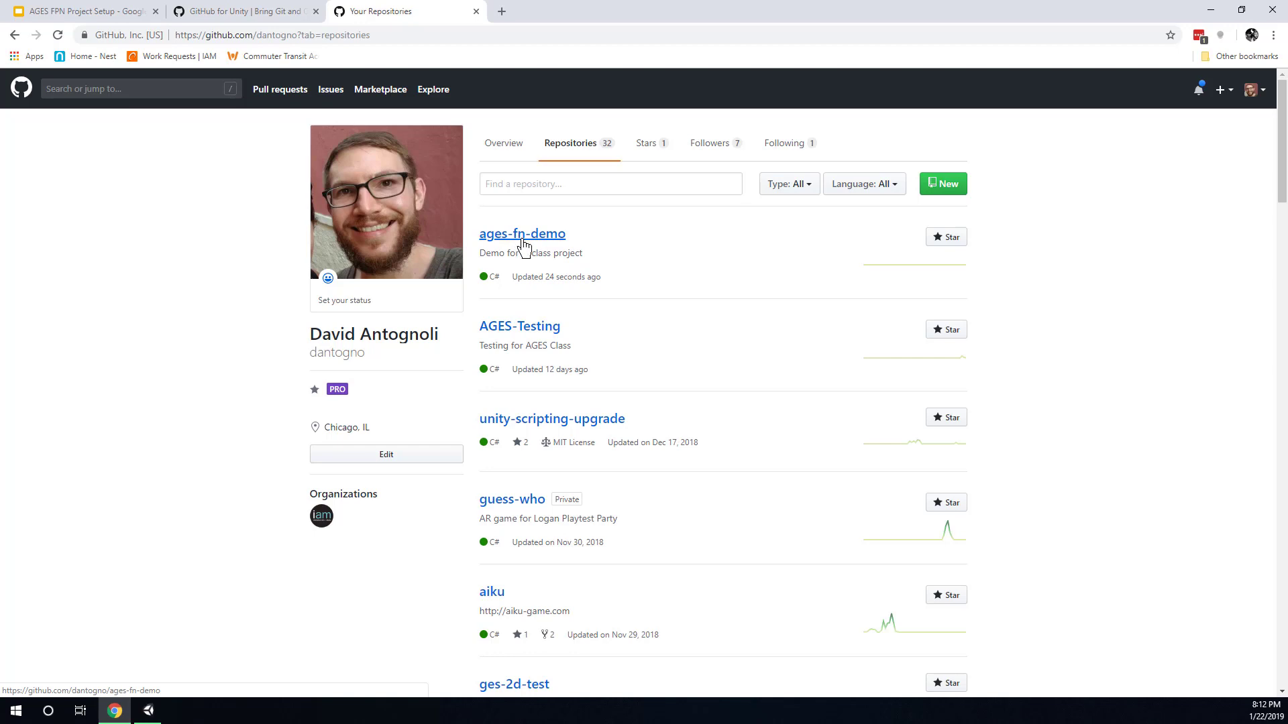
left_click(523, 240)
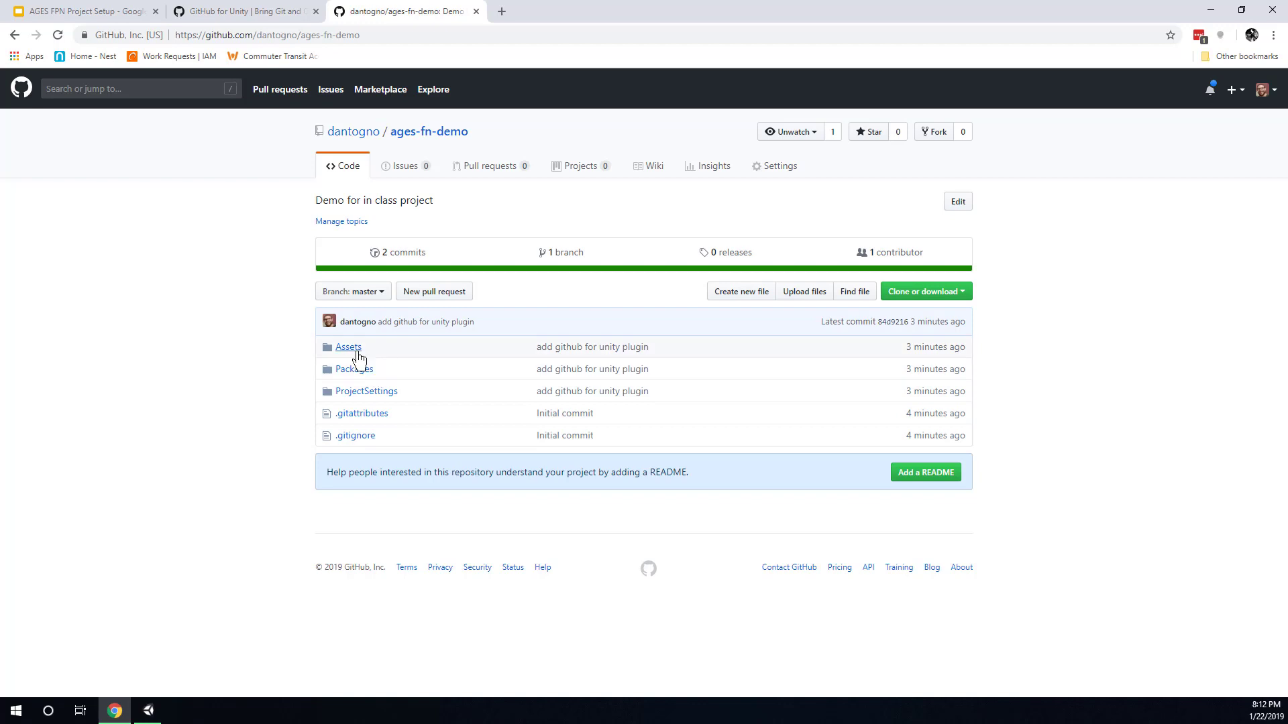
Browse the pushed Assets/Plugins/GitHub folder on GitHub, then check Unity's GitHub panel
left_click(356, 352)
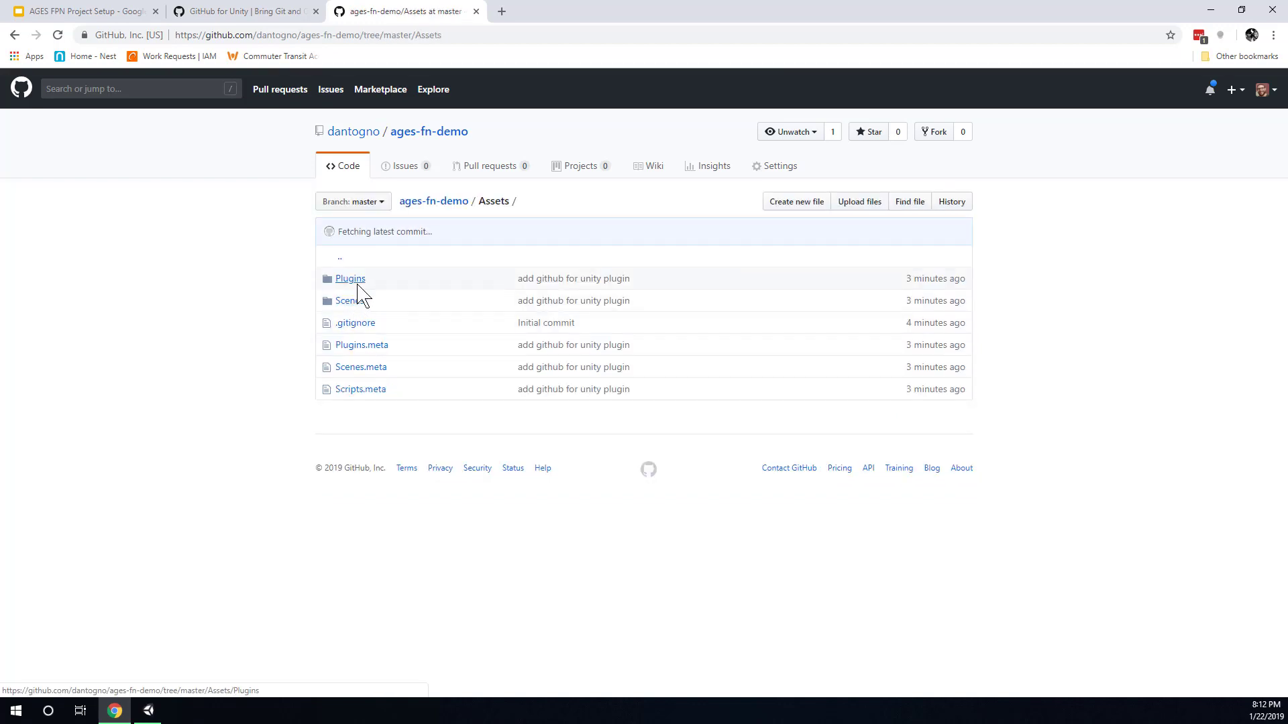
left_click(355, 281)
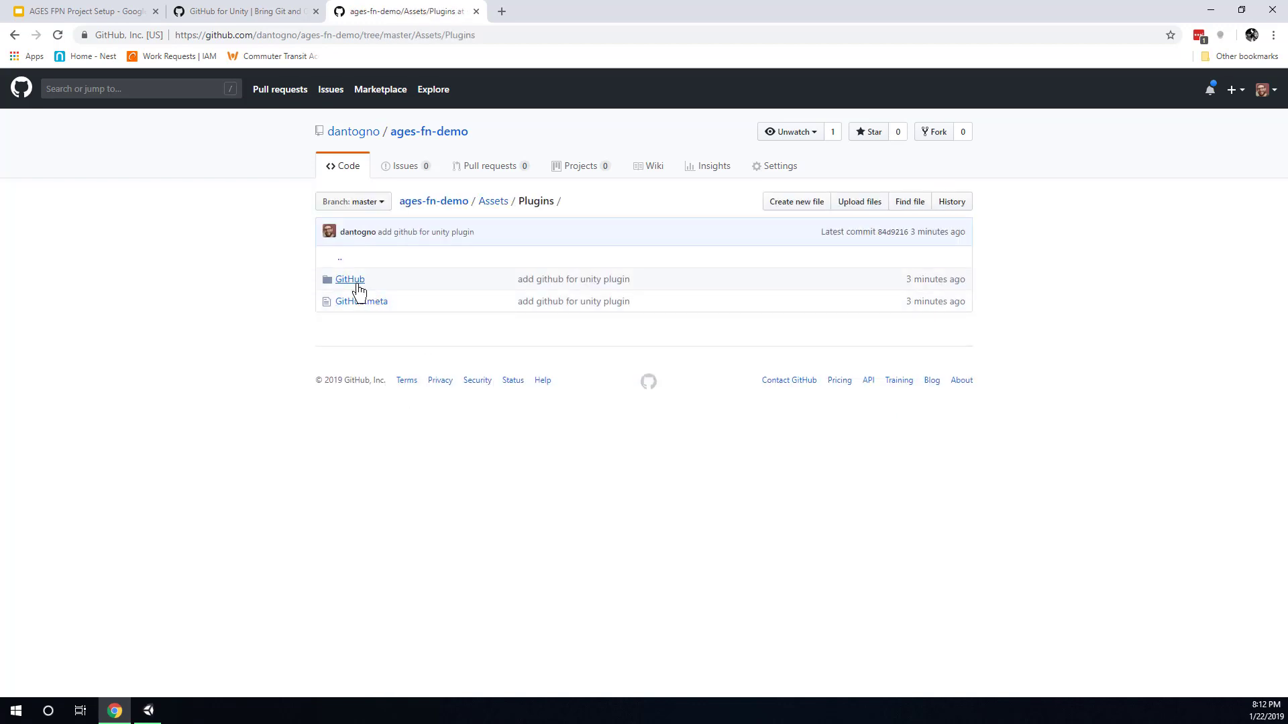
left_click(356, 280)
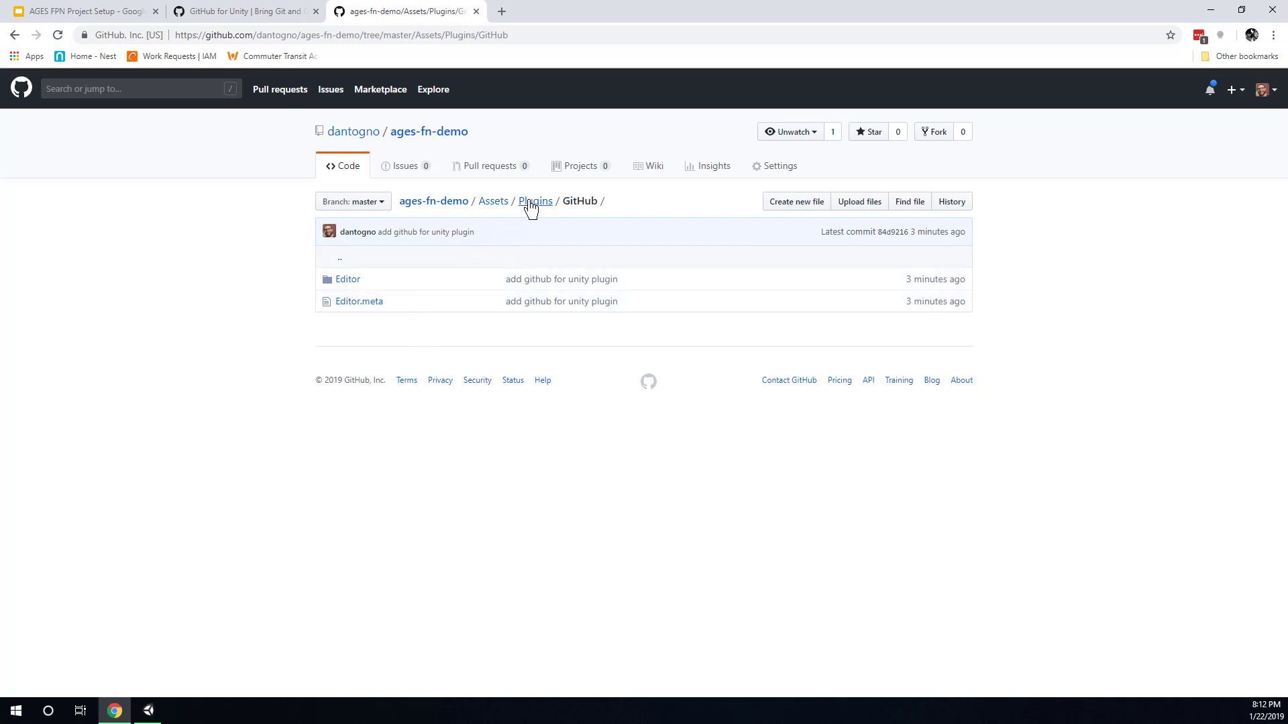
left_click(537, 210)
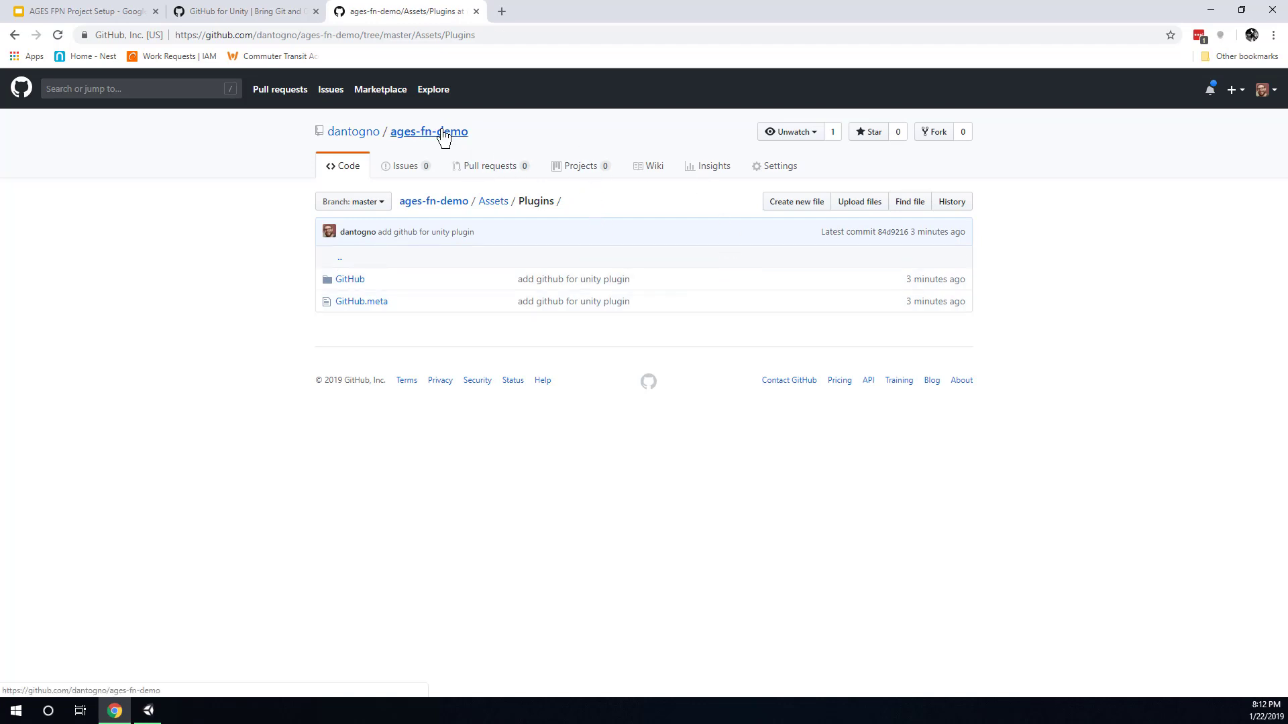
left_click(149, 710)
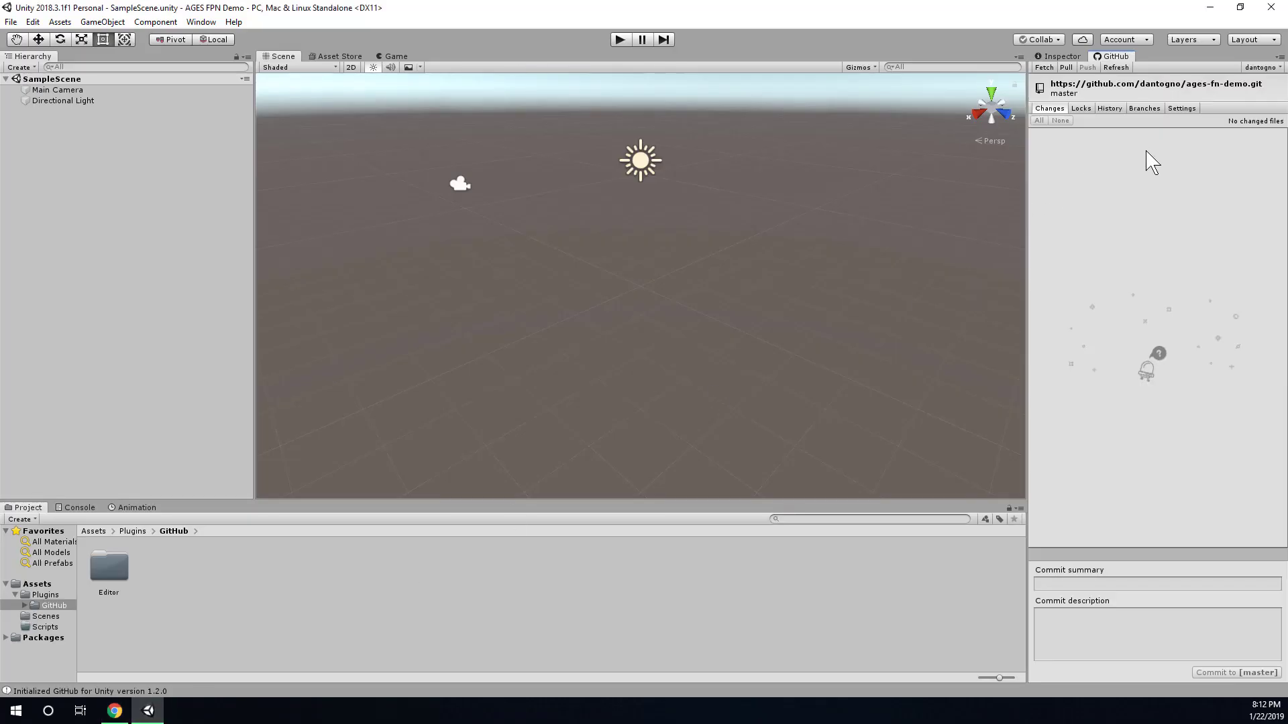
key("alt+Tab")
In the repository's Settings, change the name ages-fn-demo to ages-fpn-demo and confirm the rename
left_click(772, 168)
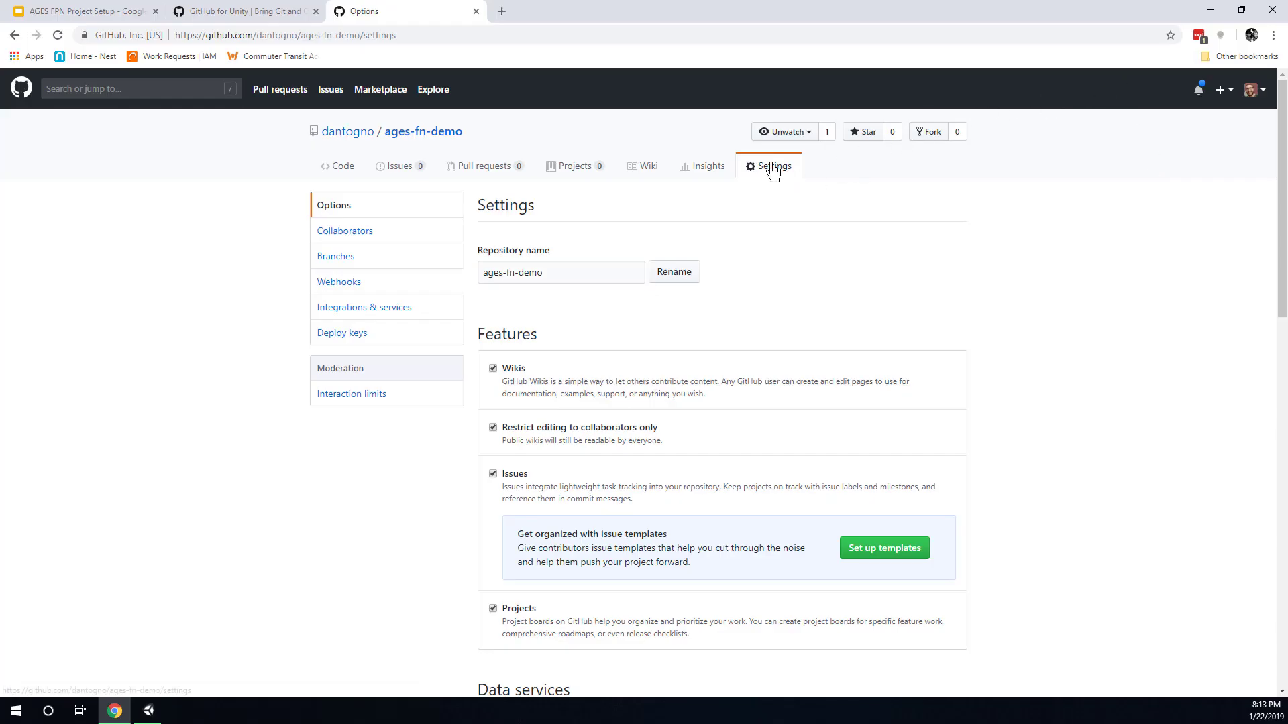
left_click(510, 273)
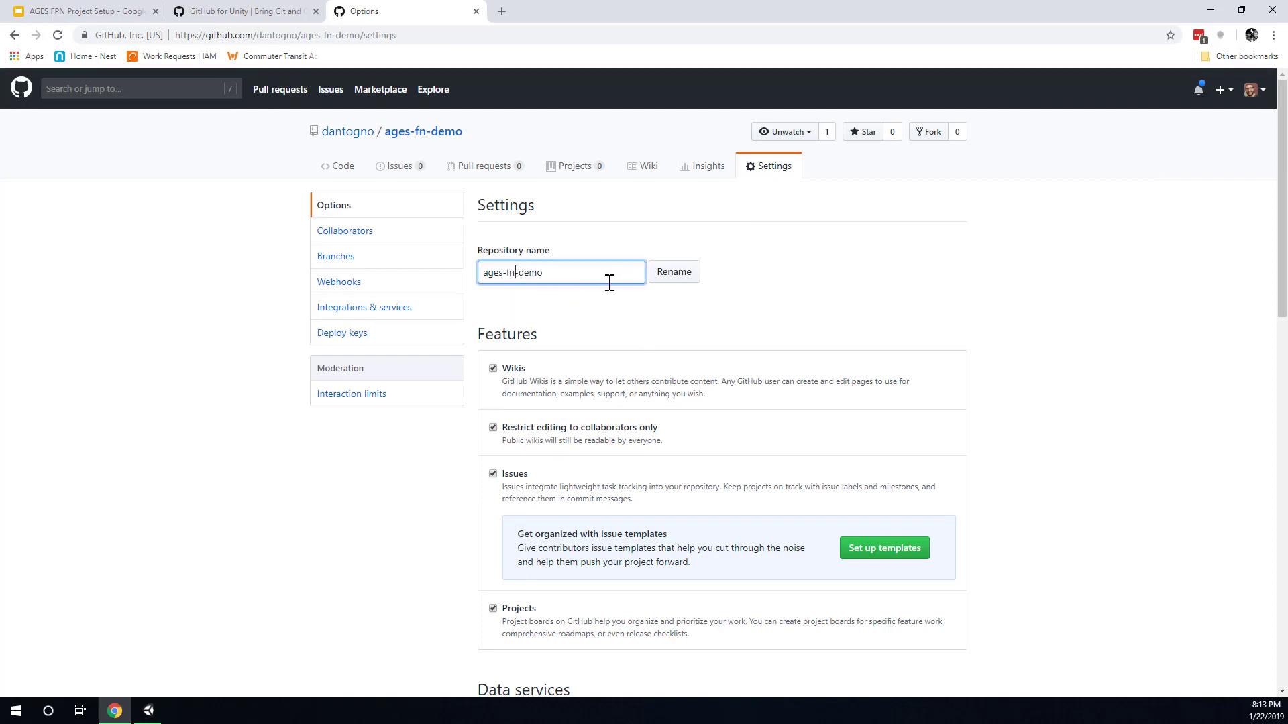
key("BackSpace")
type("ps")
key("BackSpace")
key("BackSpace")
type("pn")
left_click(666, 282)
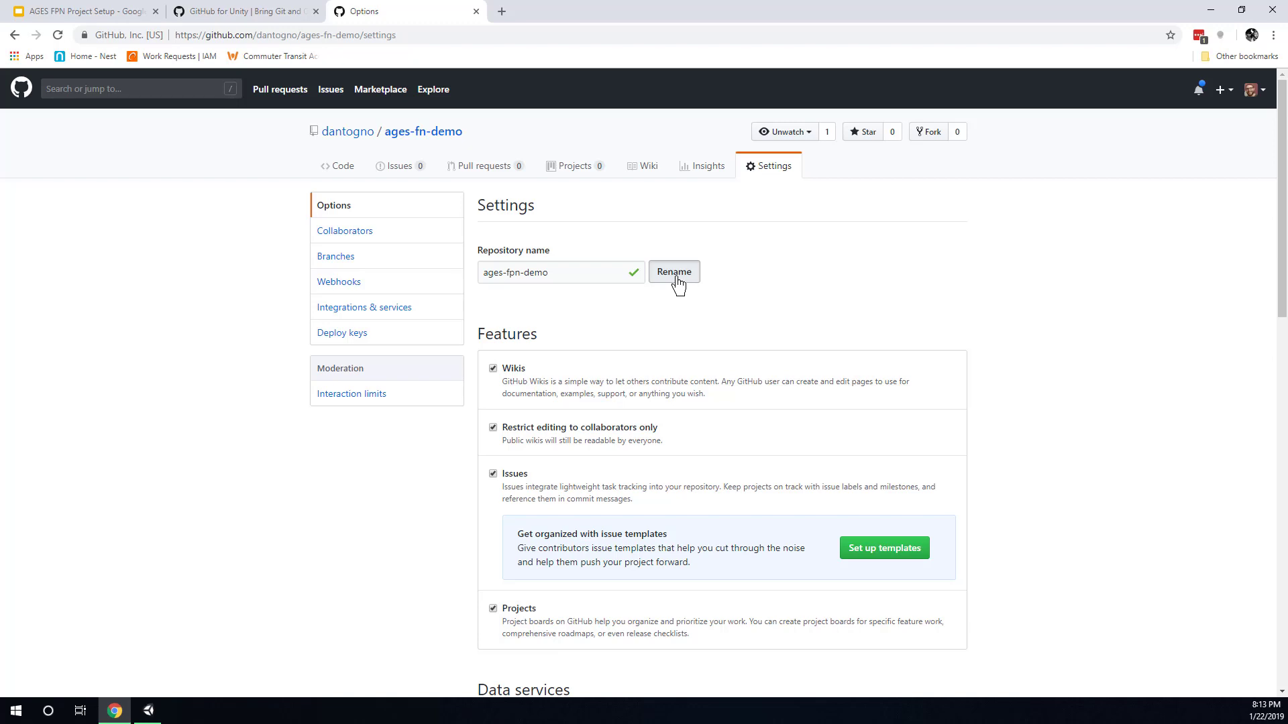
left_click(677, 284)
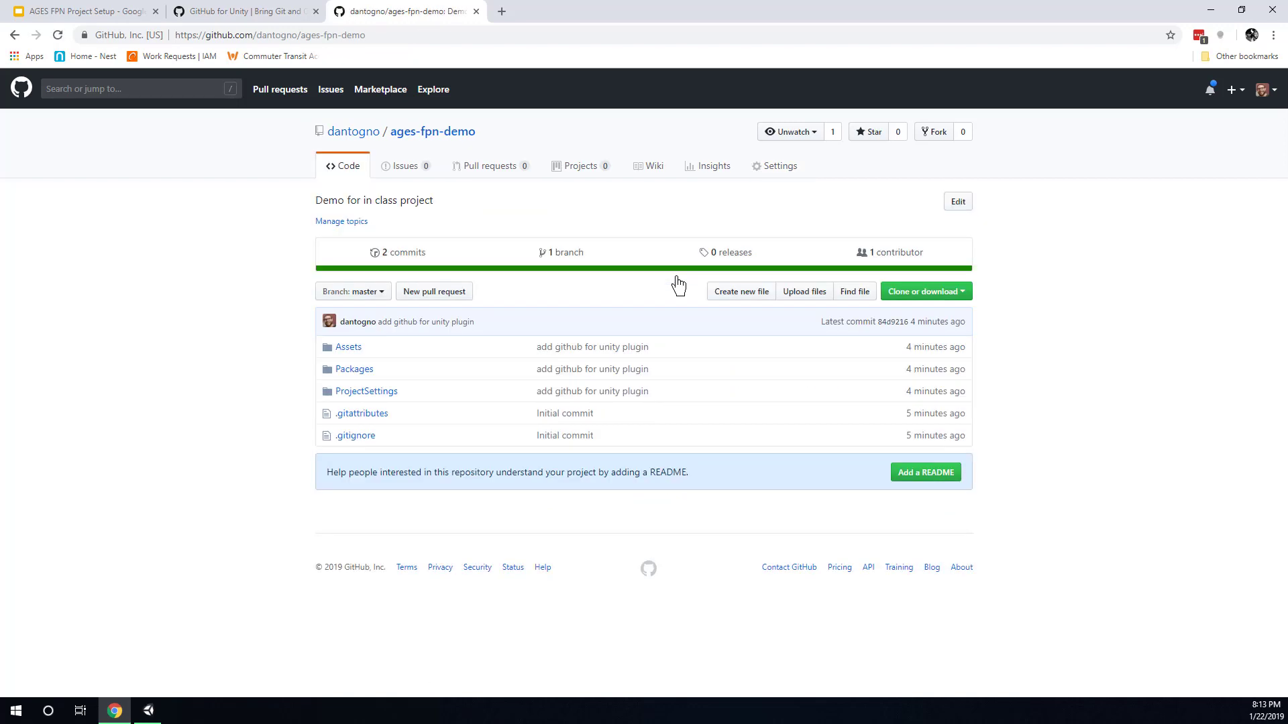
In Unity's GitHub settings, change the remote origin URL to ages-fpn-demo and save the repository
left_click(149, 711)
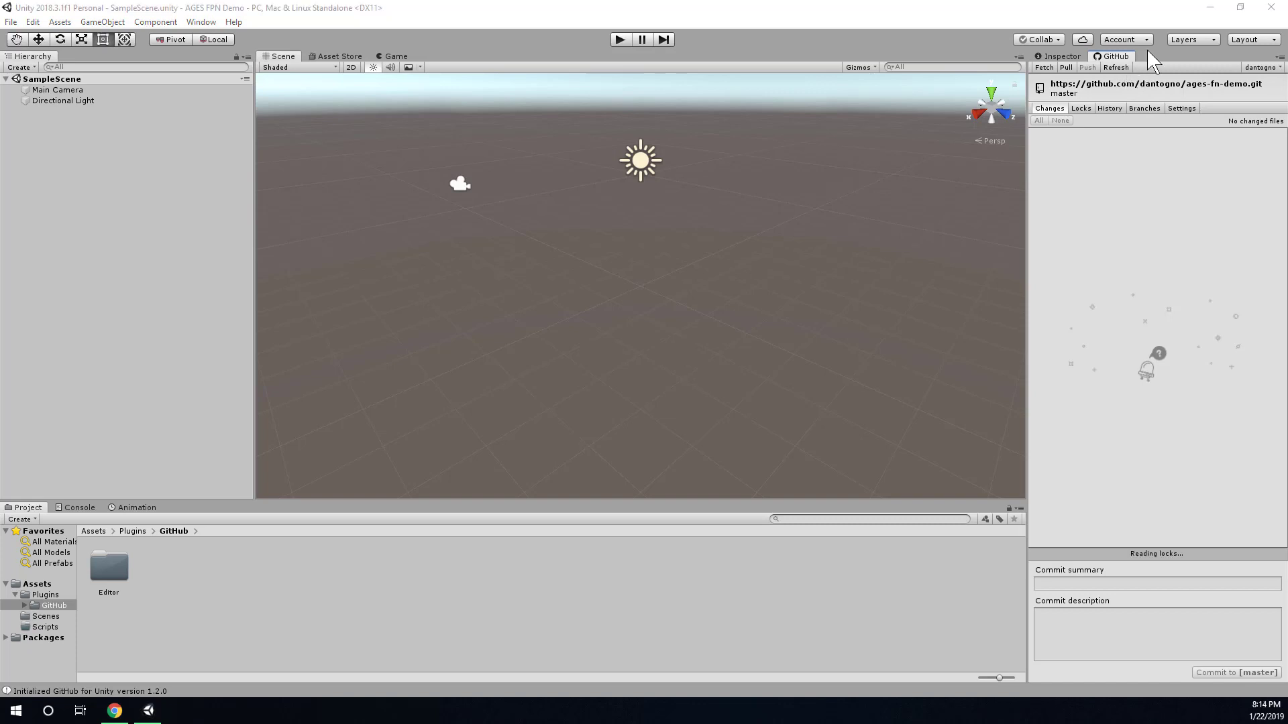
left_click(1186, 109)
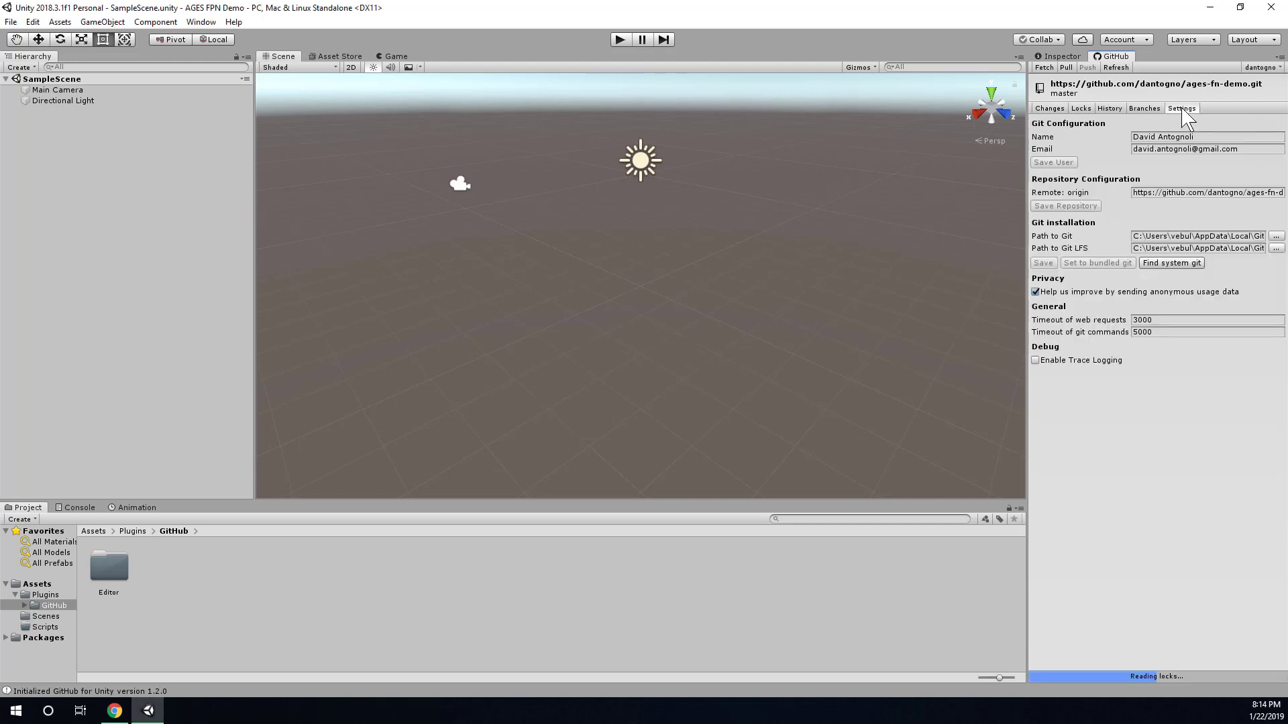
left_click(1274, 192)
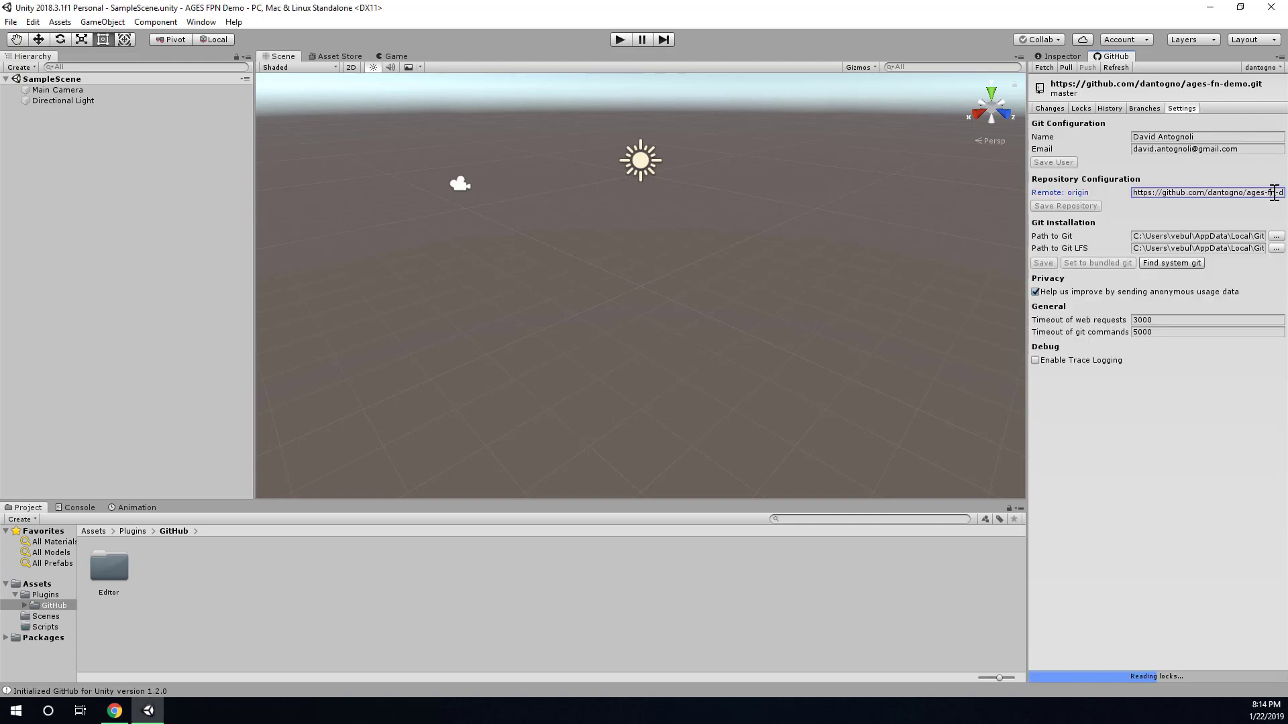
left_click_drag(1273, 192, 1285, 192)
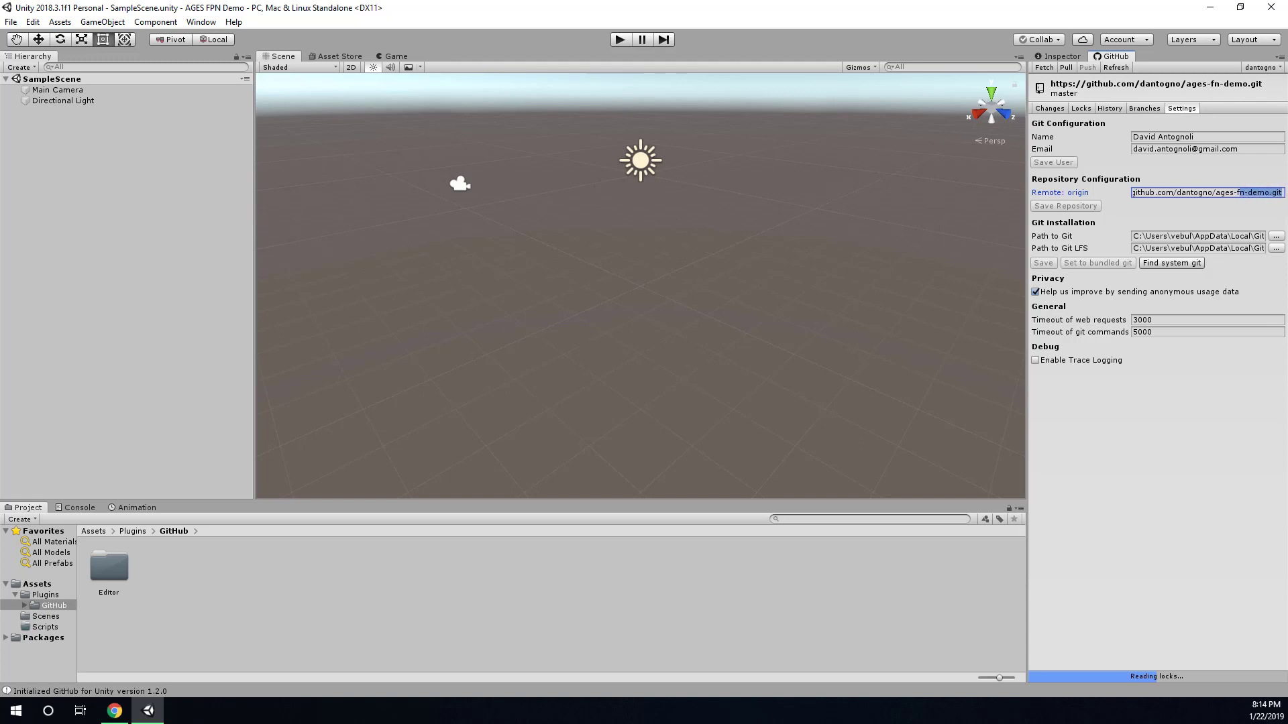
left_click(1241, 194)
left_click(1243, 194)
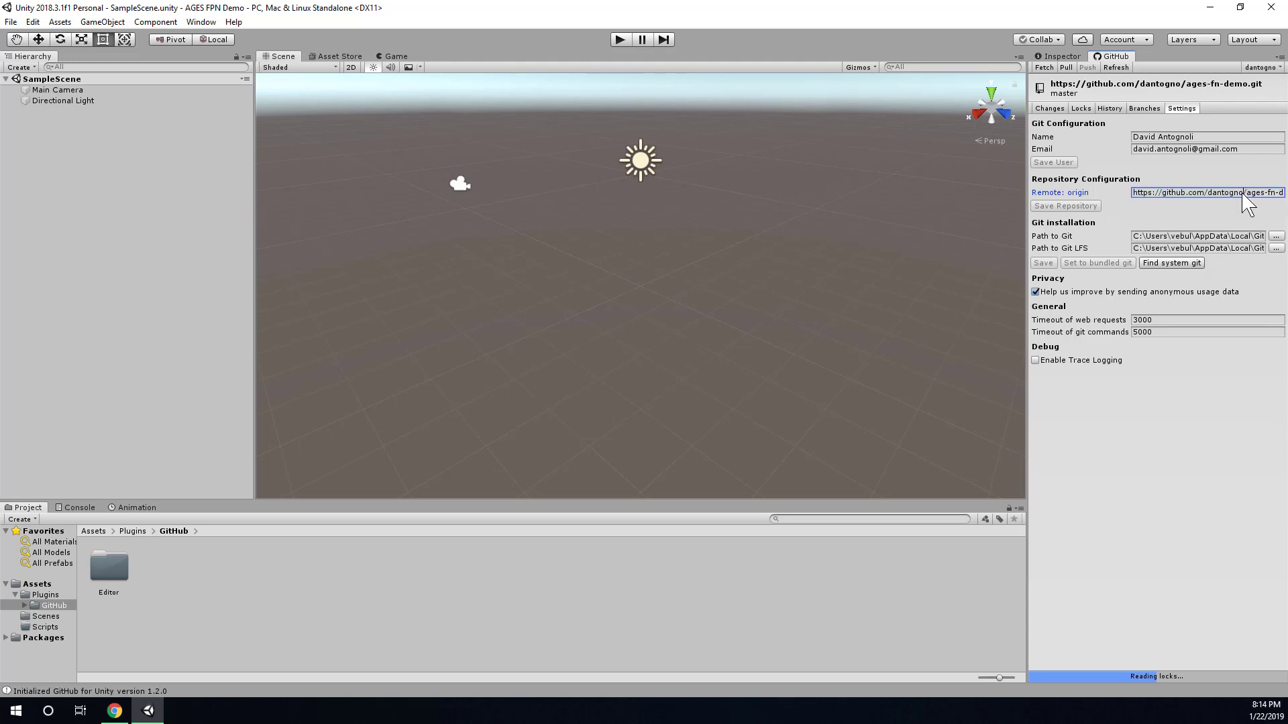
left_click_drag(1242, 193, 1283, 193)
left_click(1257, 193)
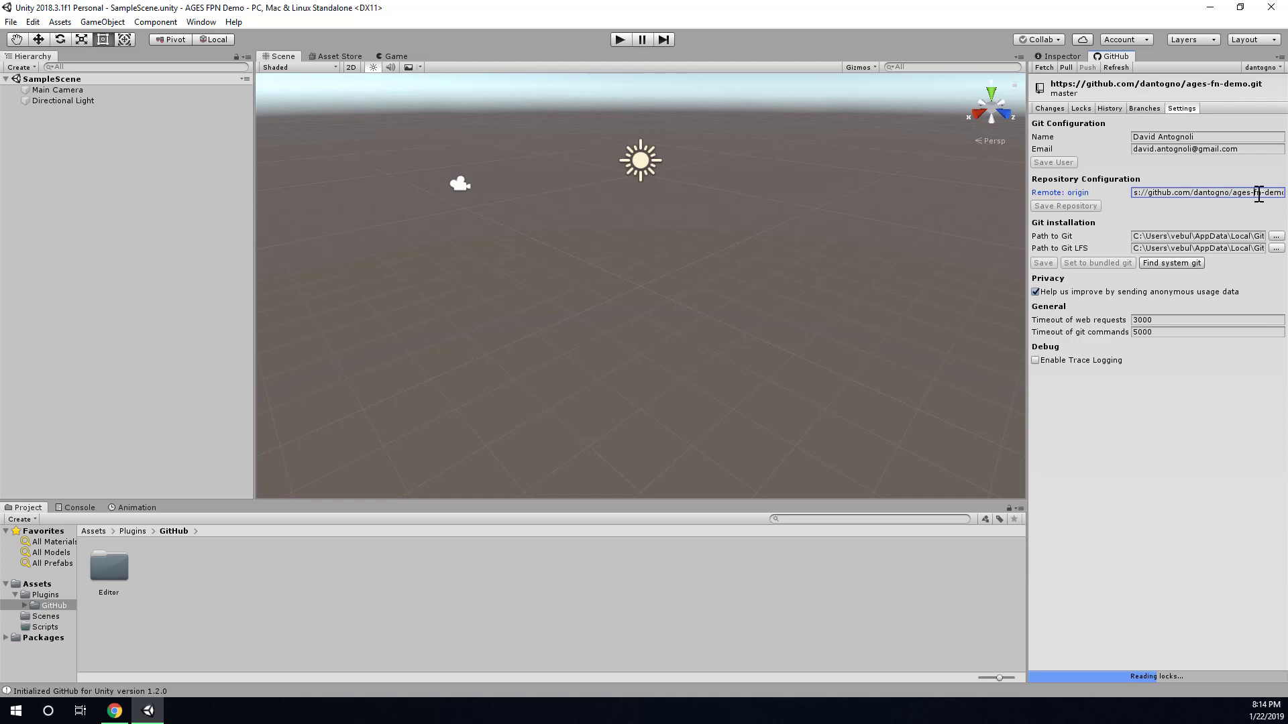
type("p")
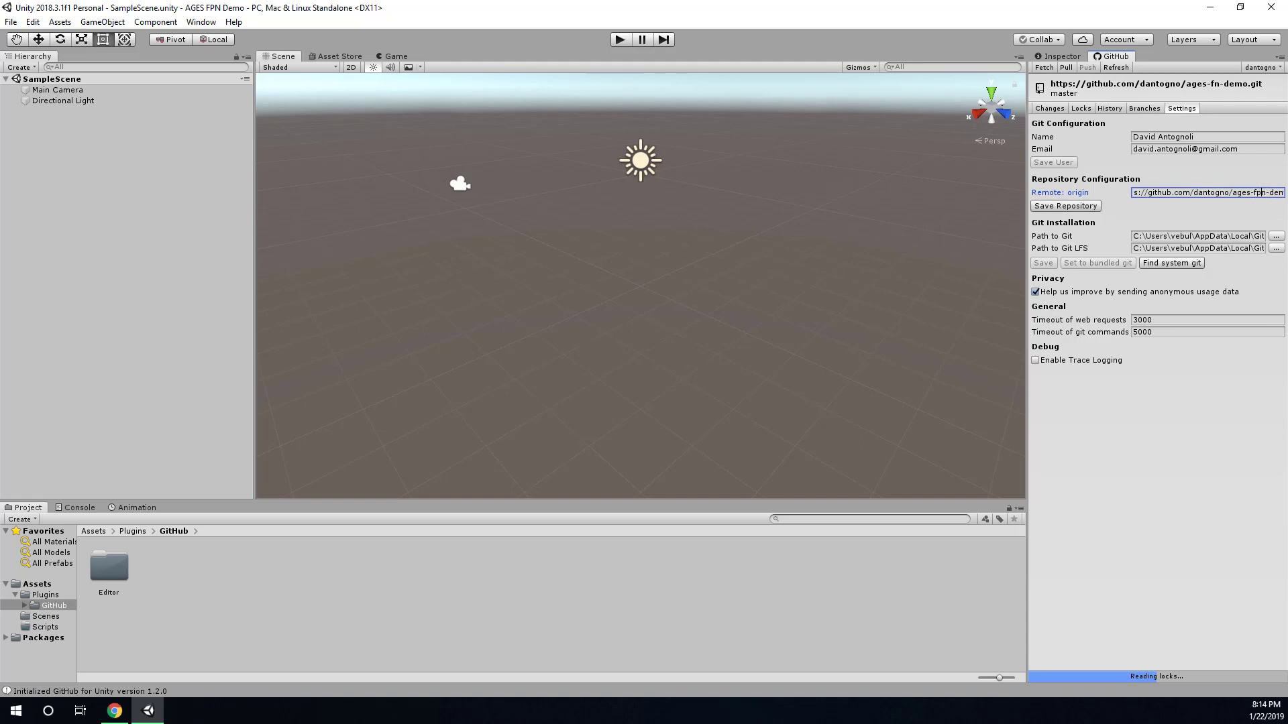
left_click(1087, 207)
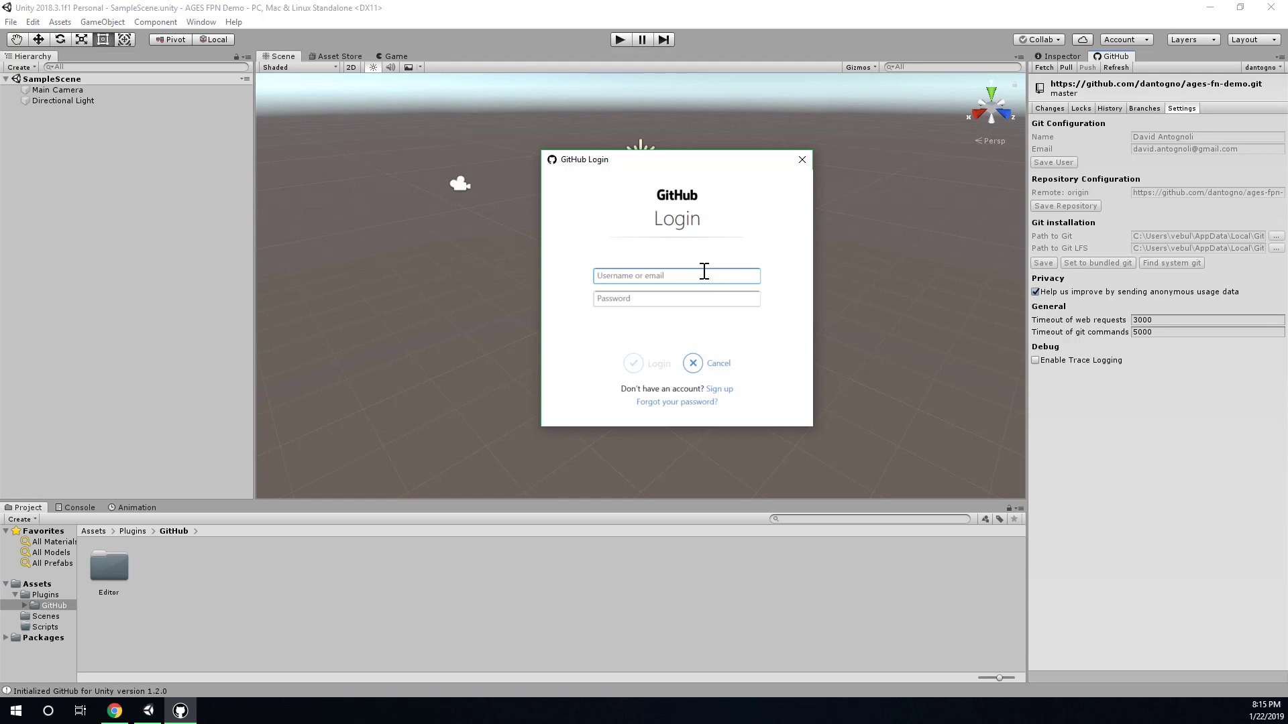
Sign in to the GitHub login prompt with the account username and password
type("dantogno")
key("Tab")
type("***")
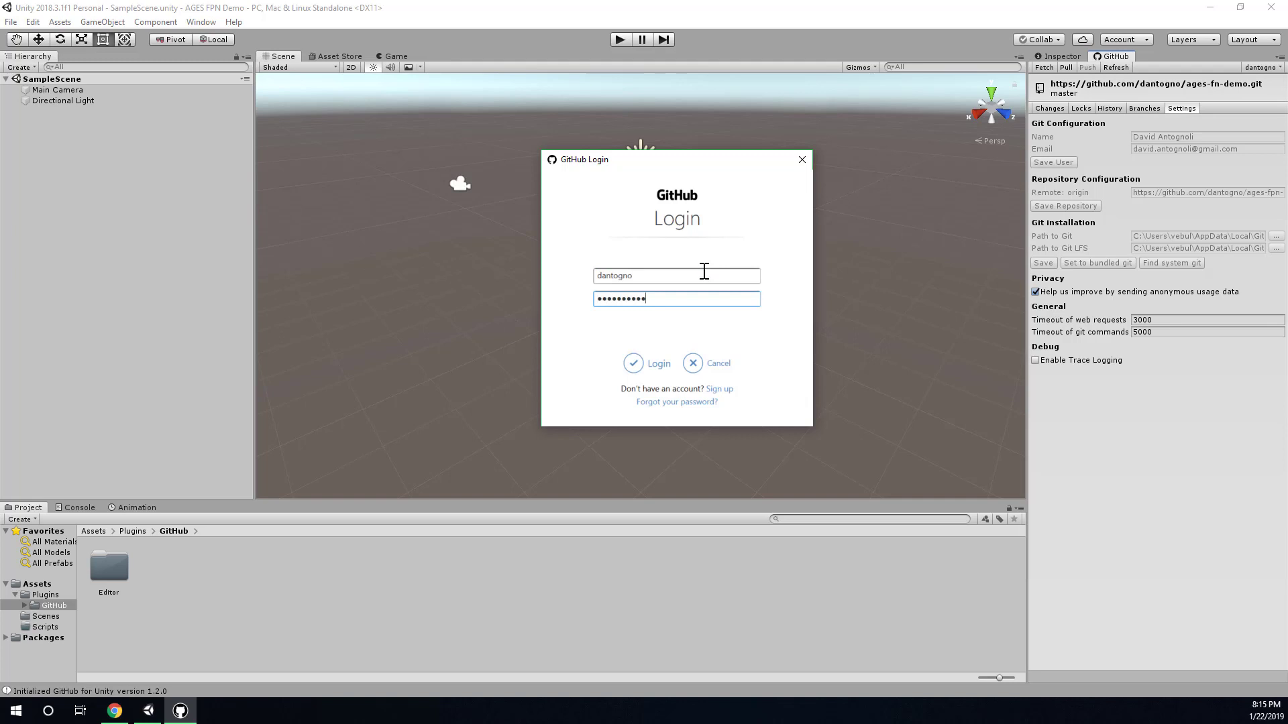
left_click(634, 363)
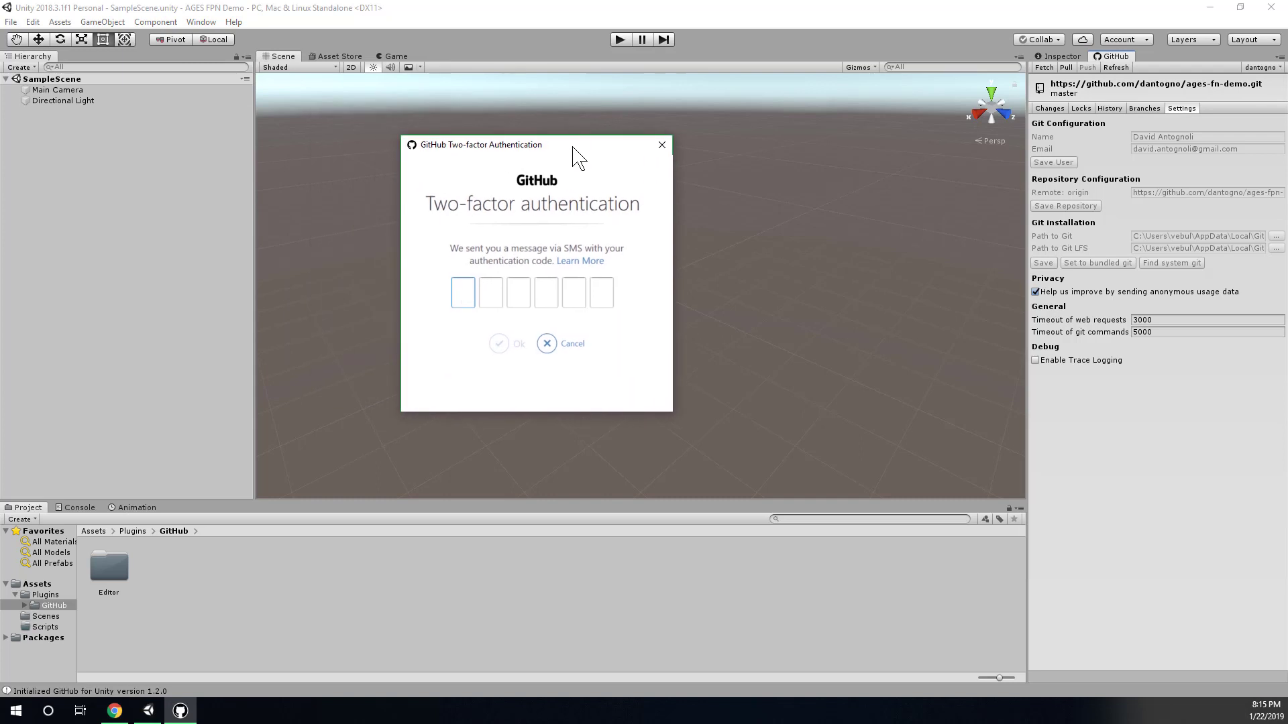
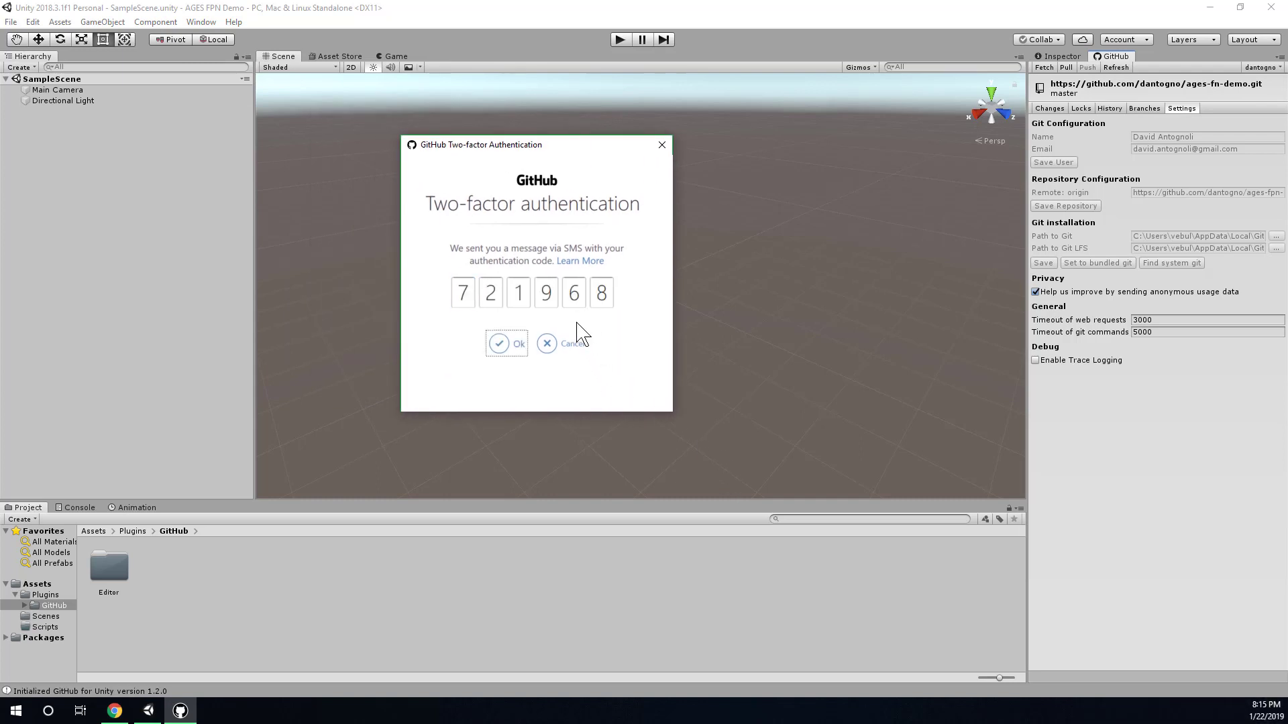
Confirm the two-factor code and show the GitHub panel's Changes list, now empty
left_click(506, 345)
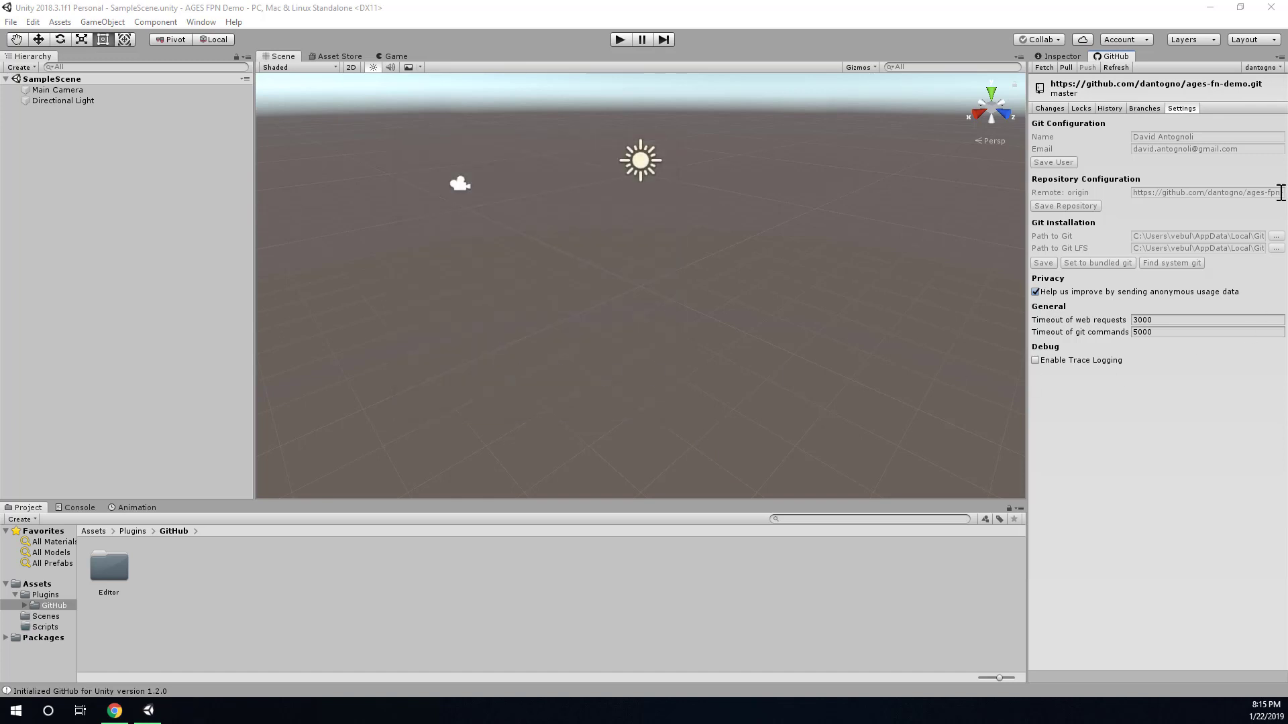
left_click(1048, 109)
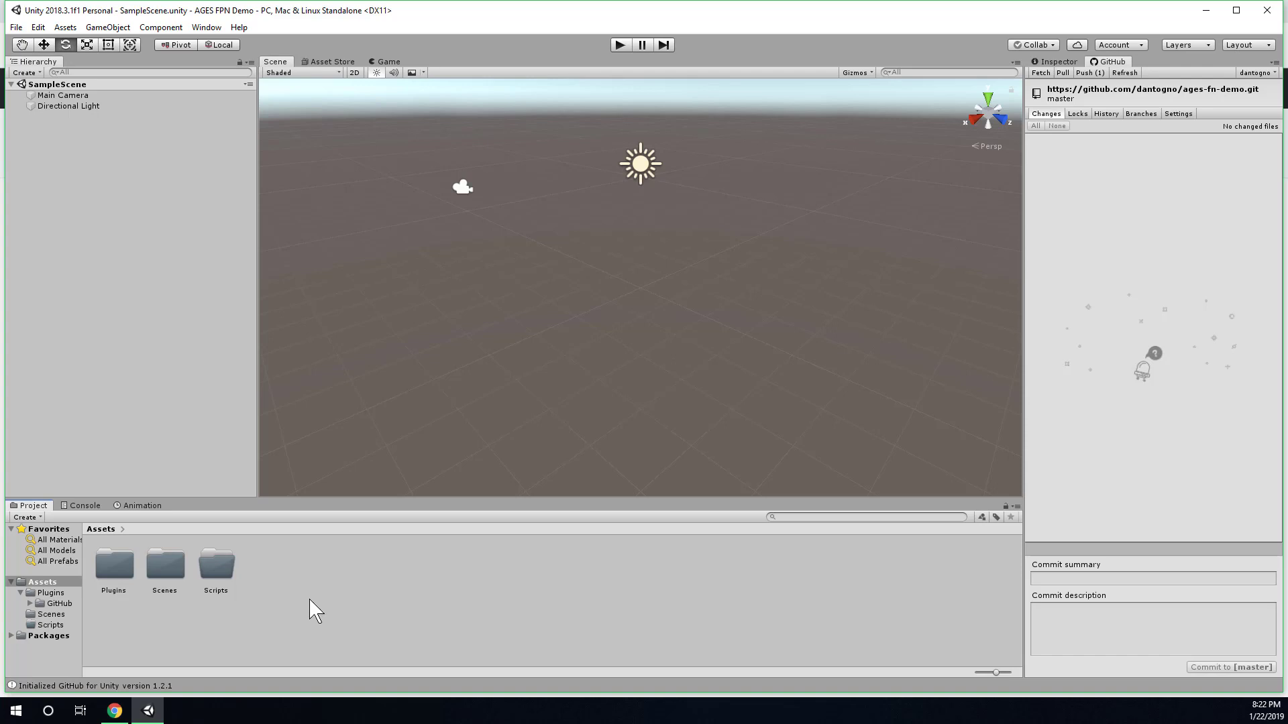
Create a Square sprite in the Assets folder via Create > Sprites > Square, keeping the name Square
left_click(59, 583)
right_click(310, 579)
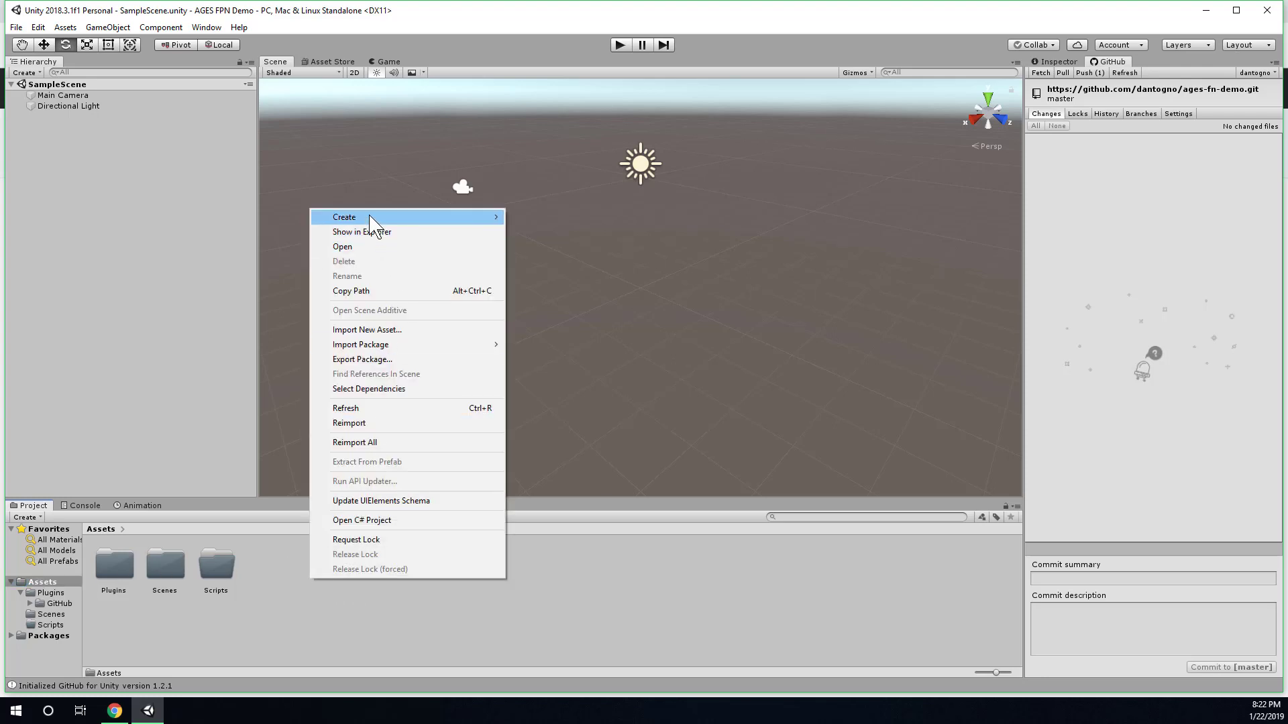
mouse_move(370, 217)
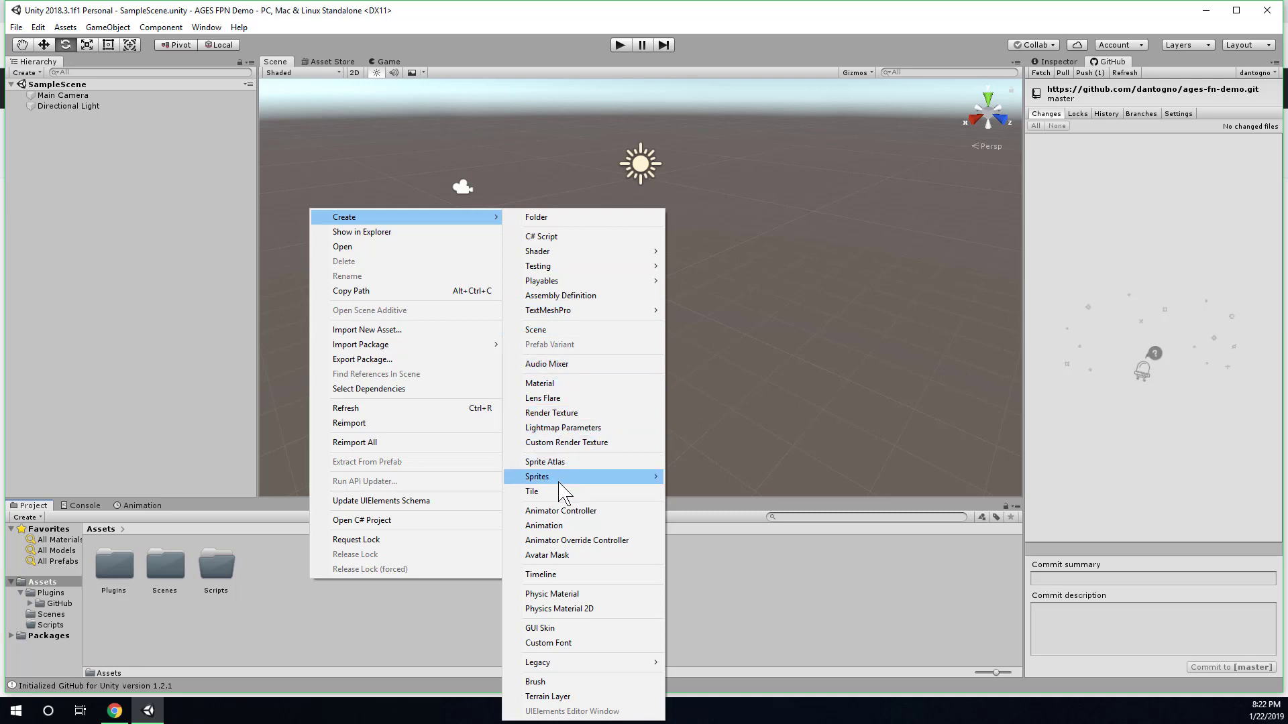
mouse_move(560, 480)
left_click(708, 478)
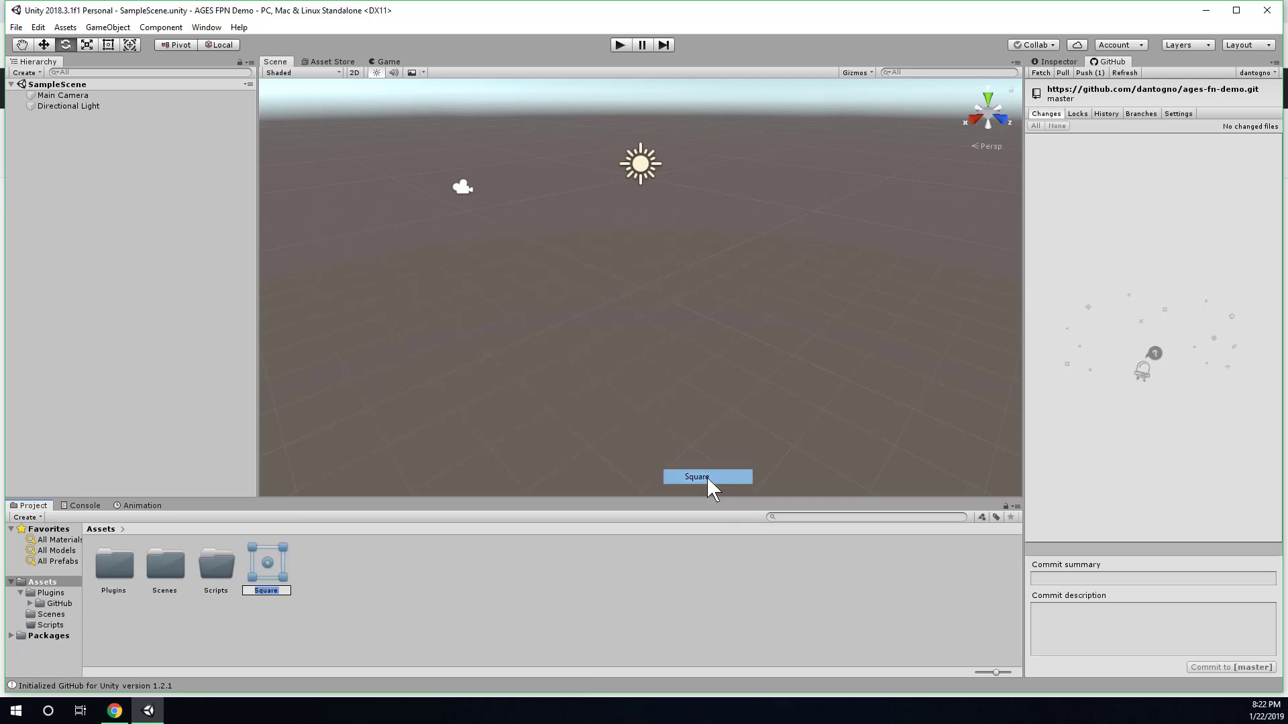
key("Return")
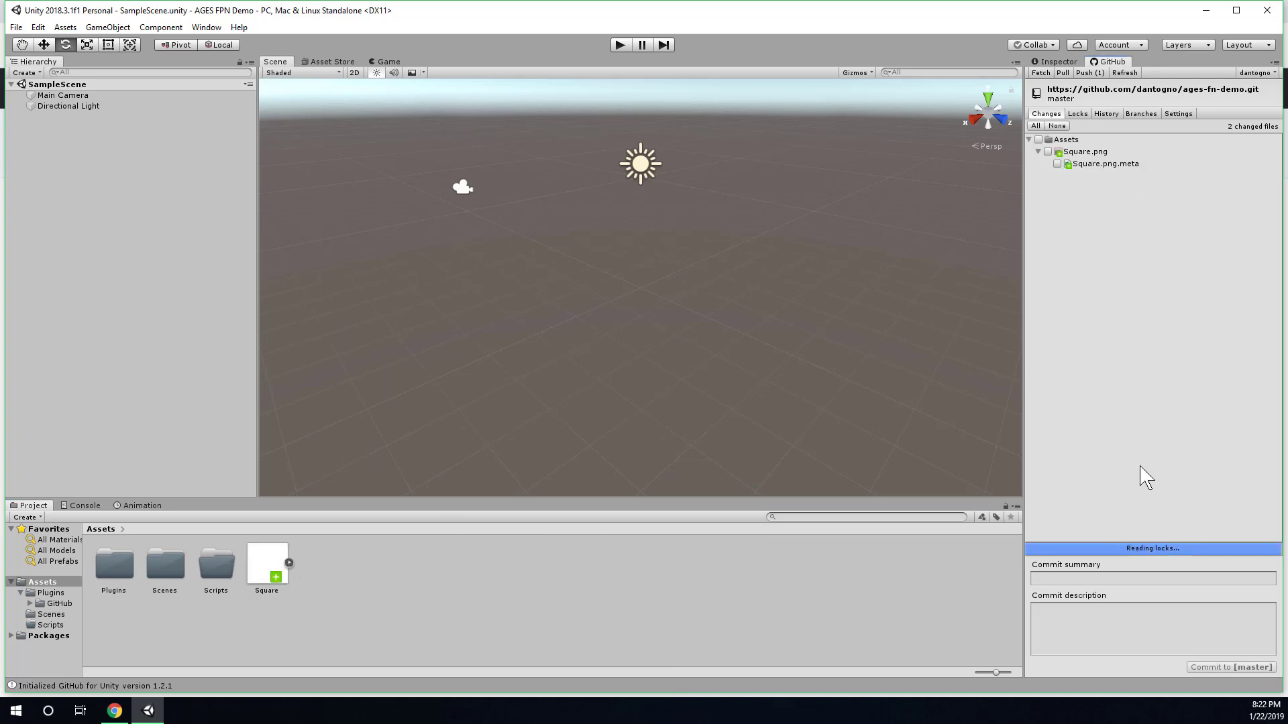
Review Square.png and Square.png.meta, then commit them to master as 'Test commit for demo'
left_click(1081, 152)
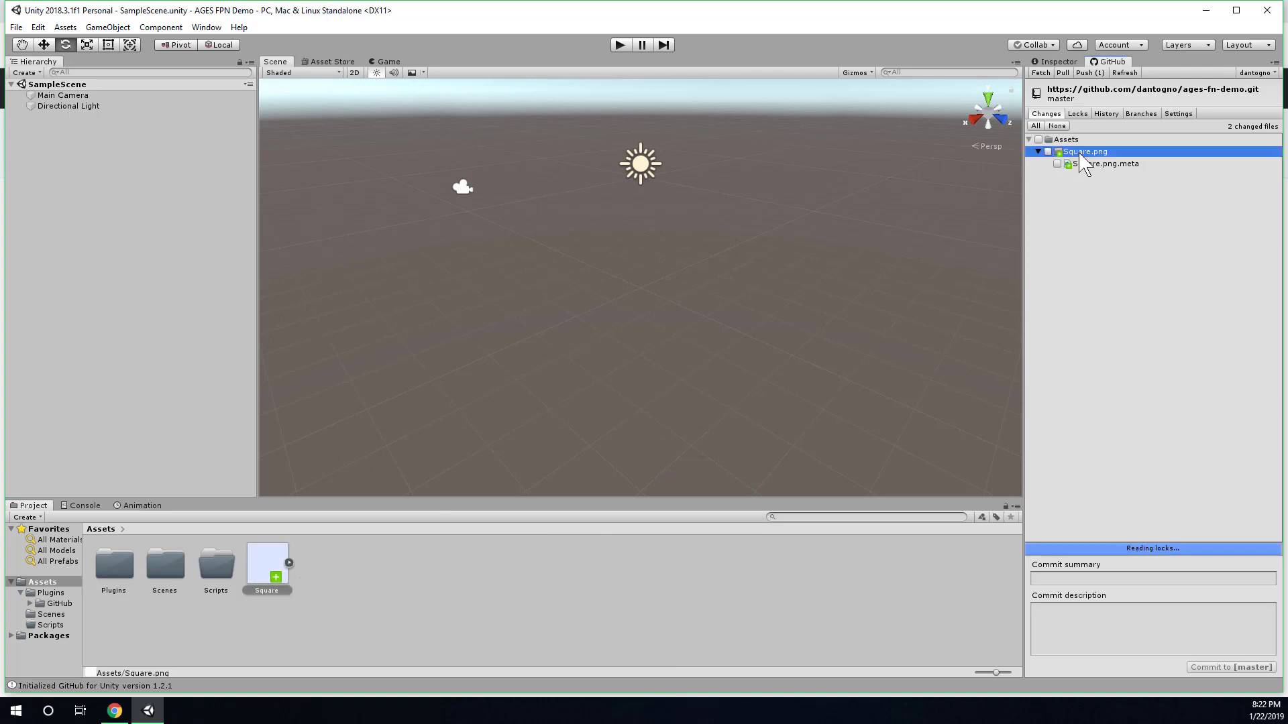
left_click(1113, 165)
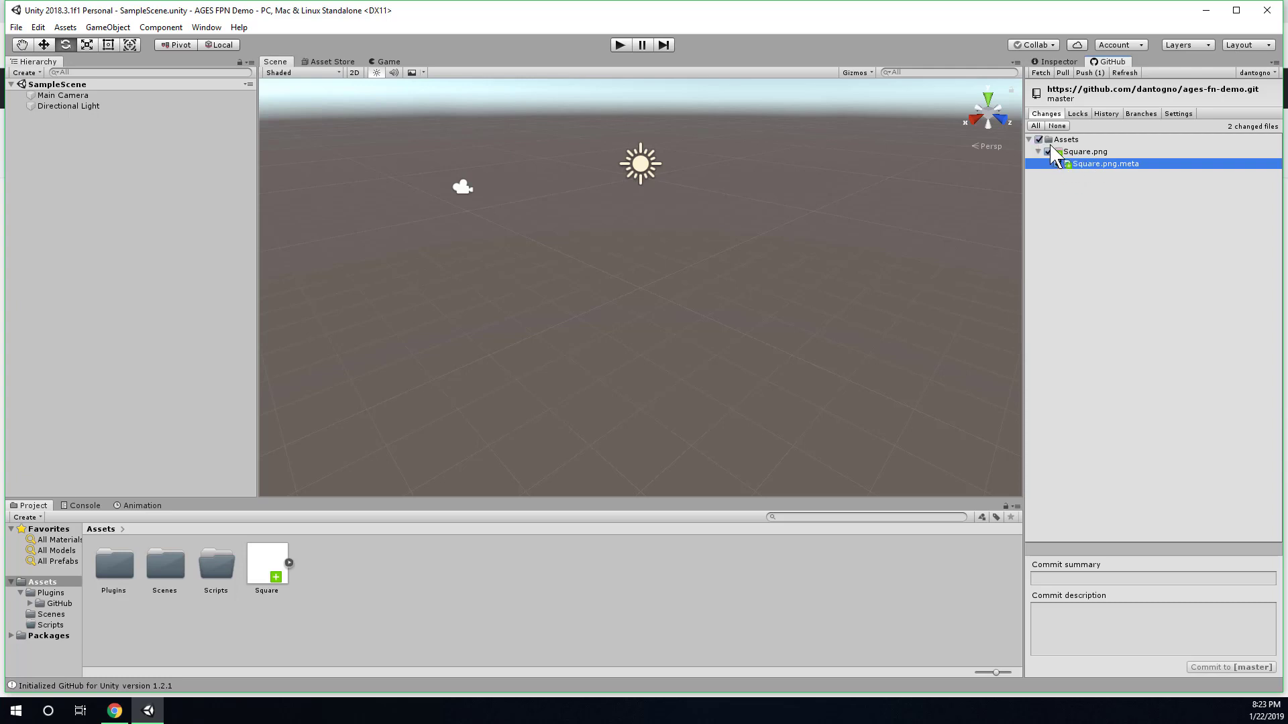
left_click(1106, 578)
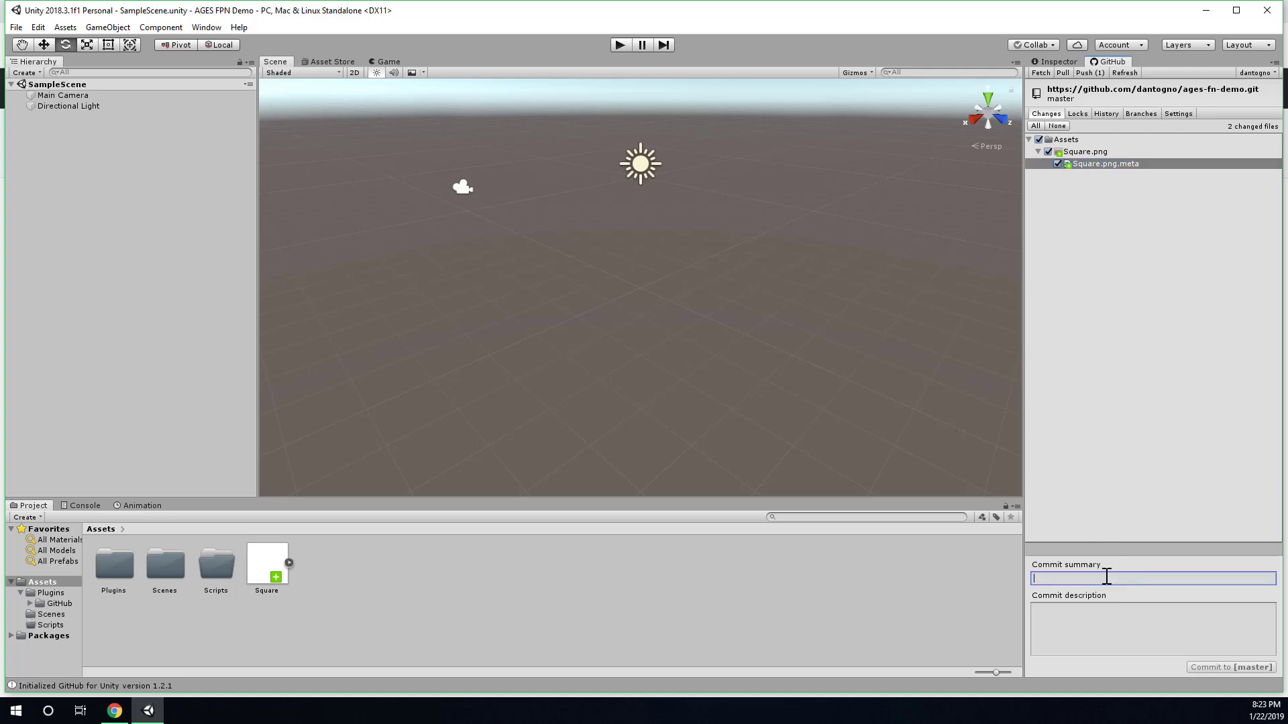
type("Test commit for demo")
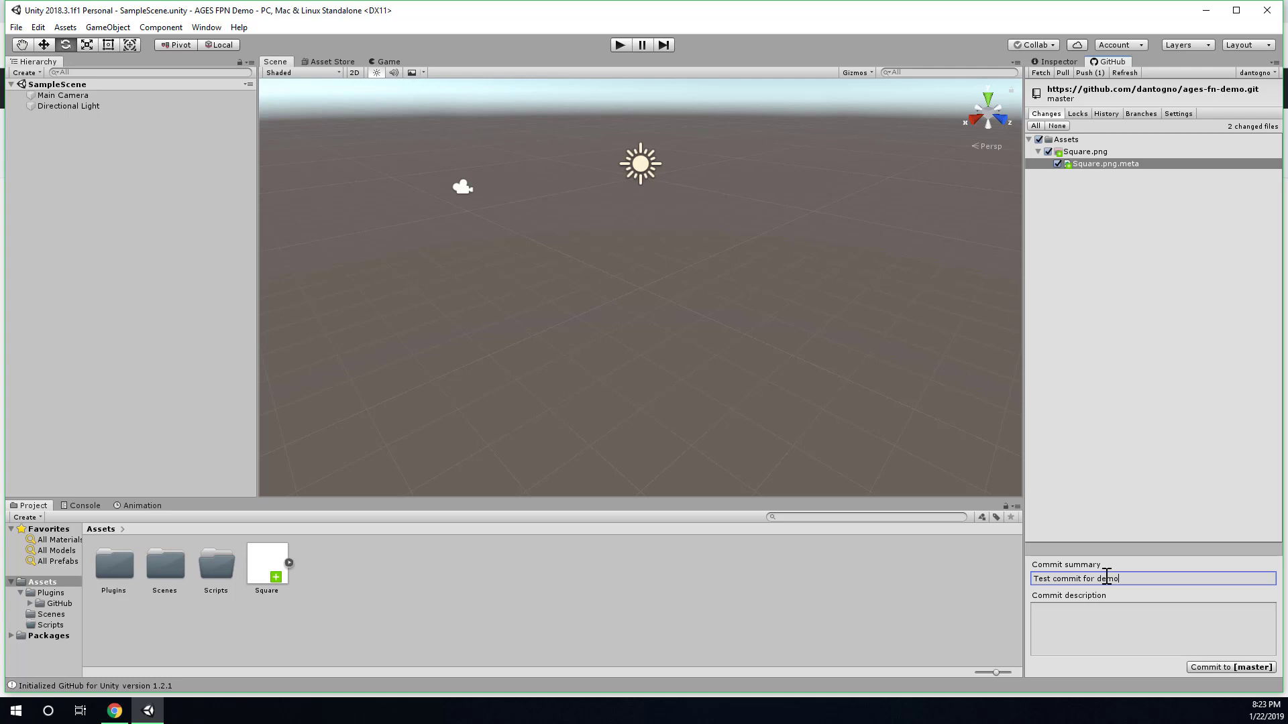
left_click(1246, 667)
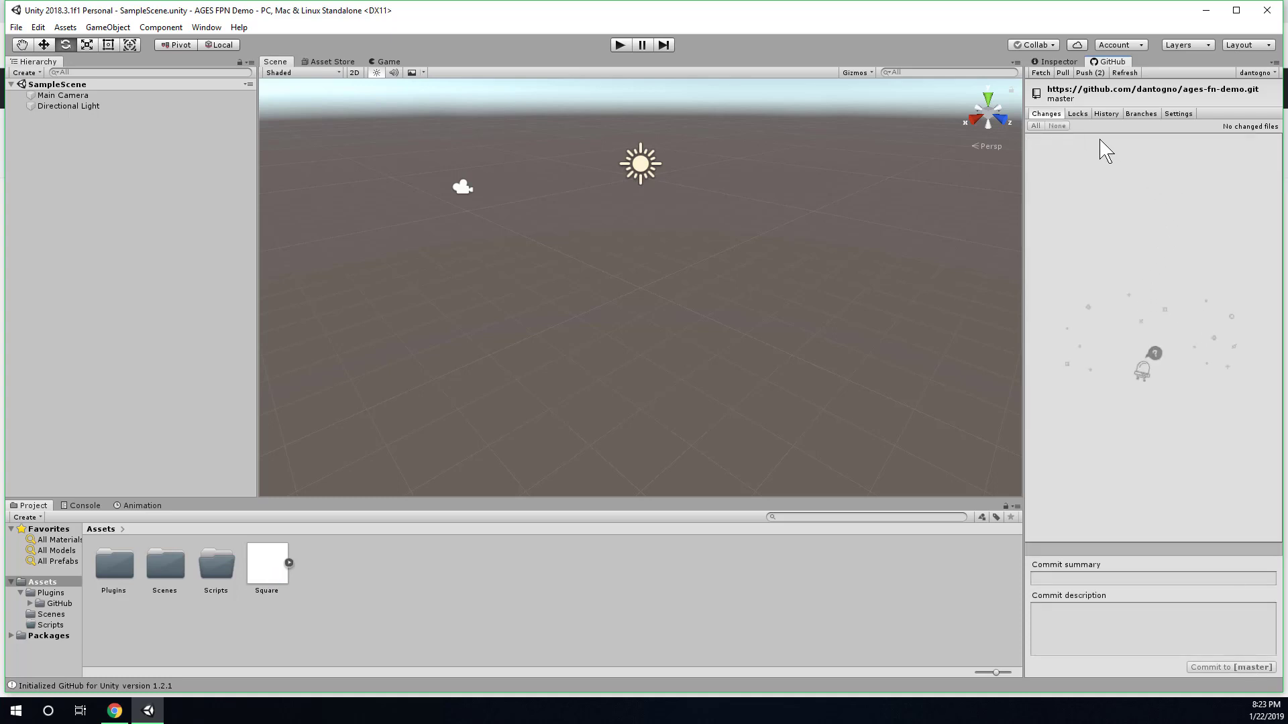
Push the two local commits to origin and dismiss the Branch pushed message
left_click(1089, 72)
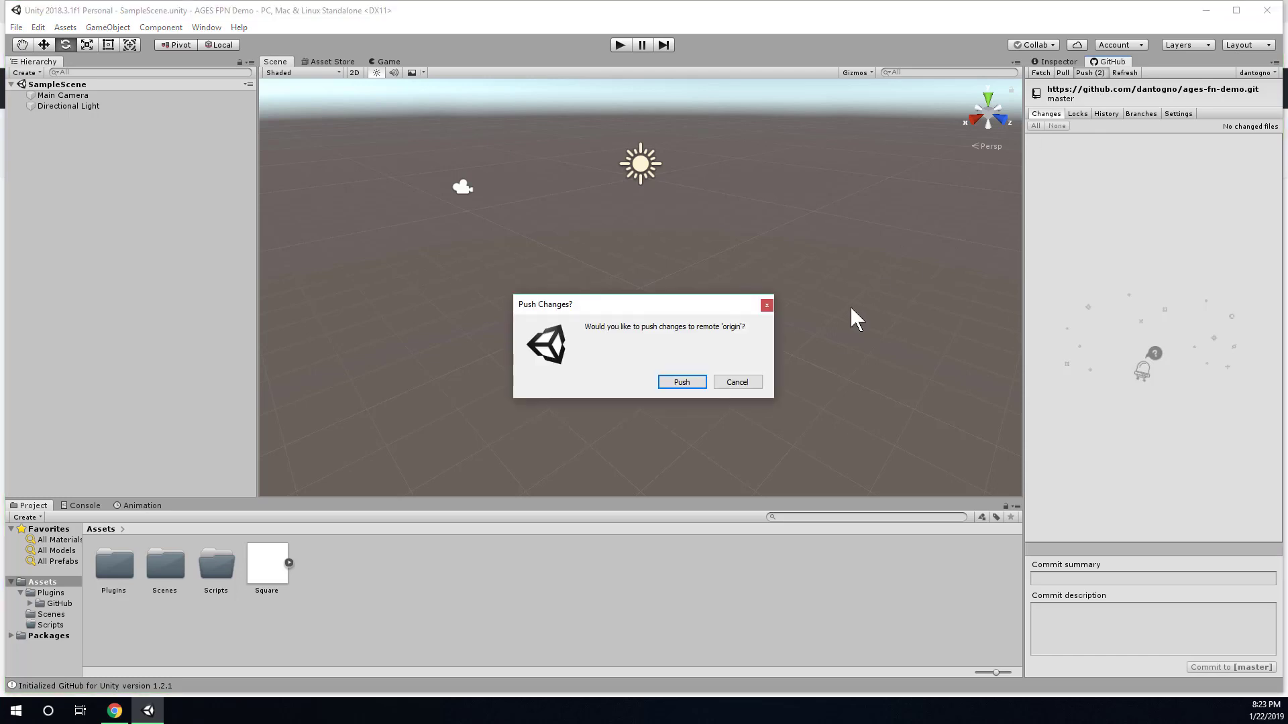
left_click(677, 383)
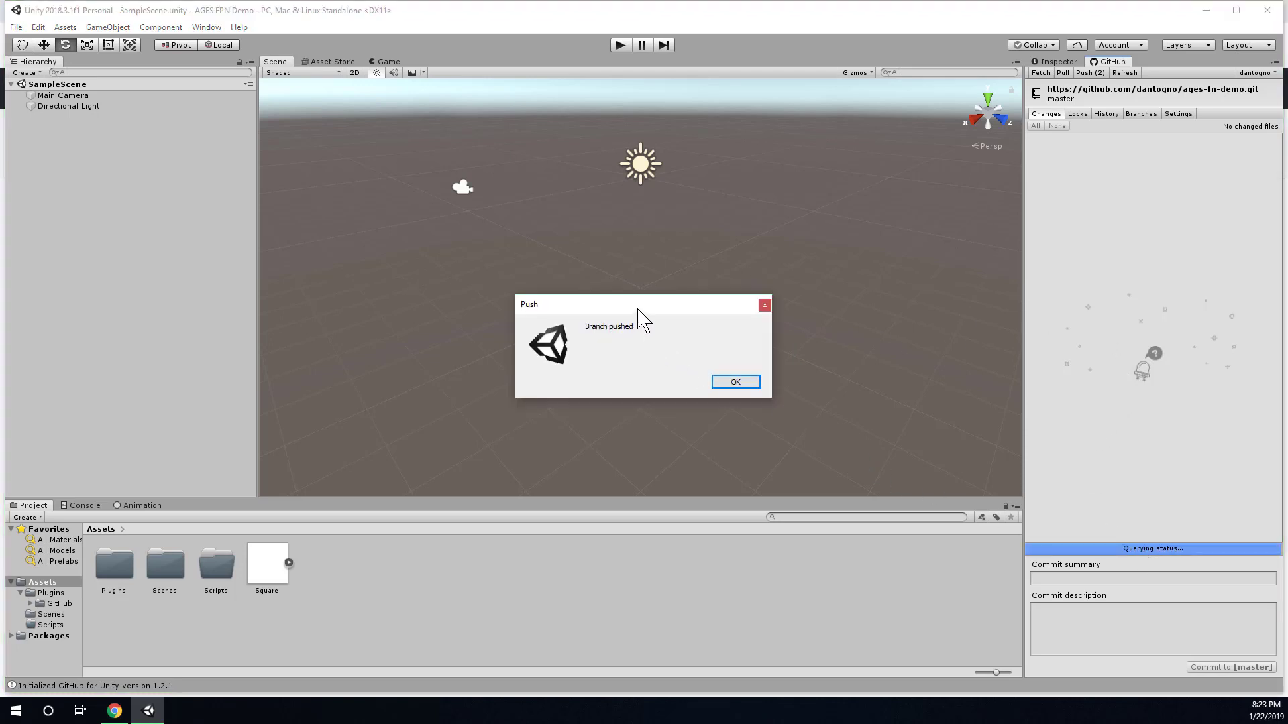
left_click_drag(638, 309, 685, 309)
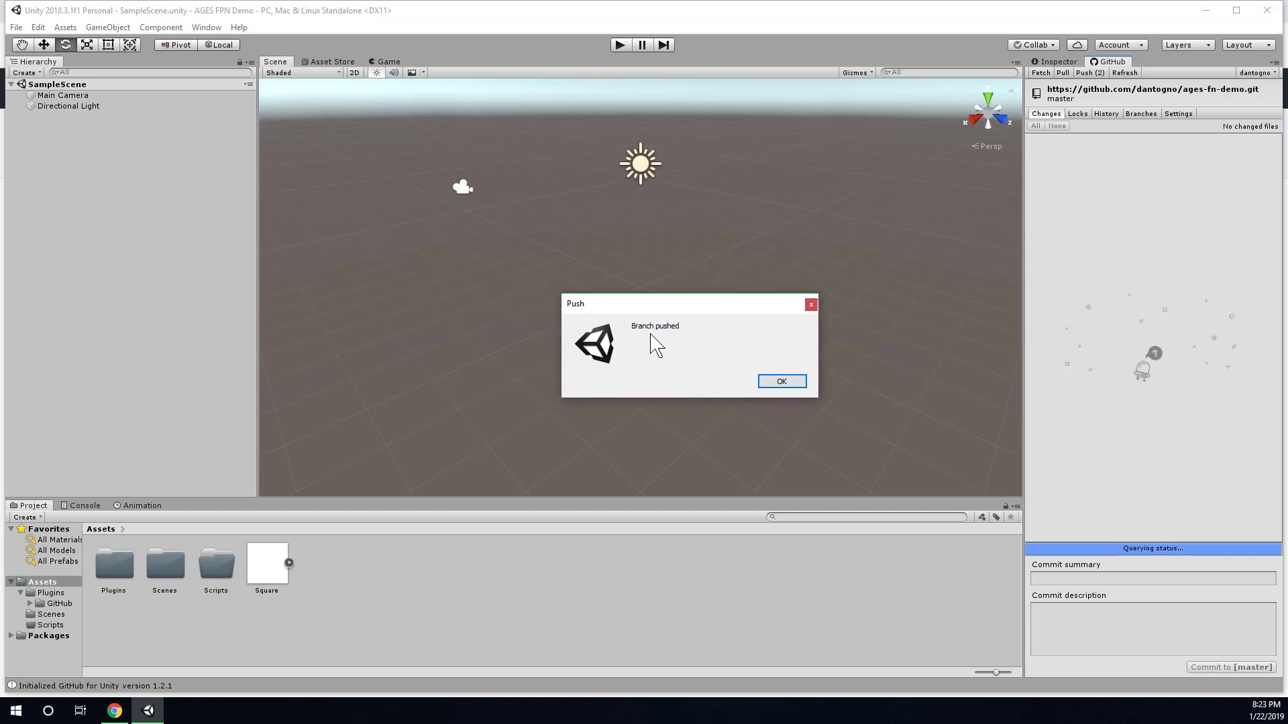
left_click(781, 381)
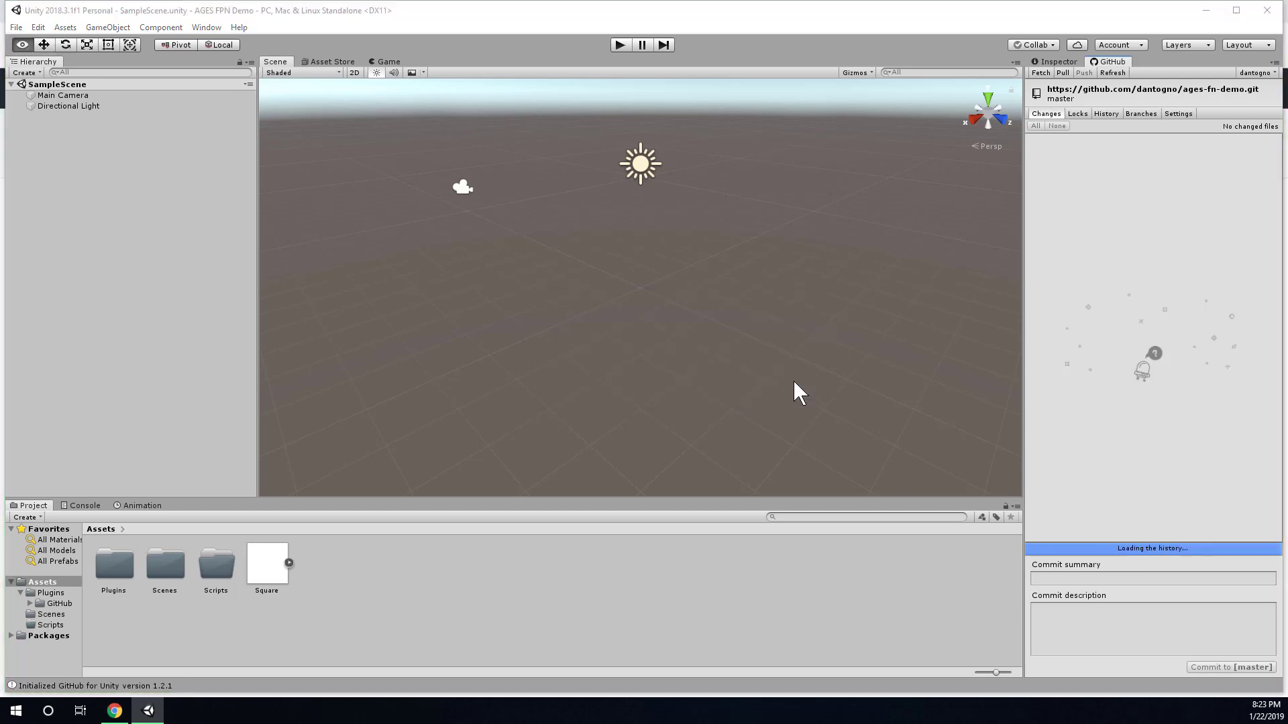
On GitHub, open the 'Test commit for demo' commit from the repository's commit history
key("alt+Tab")
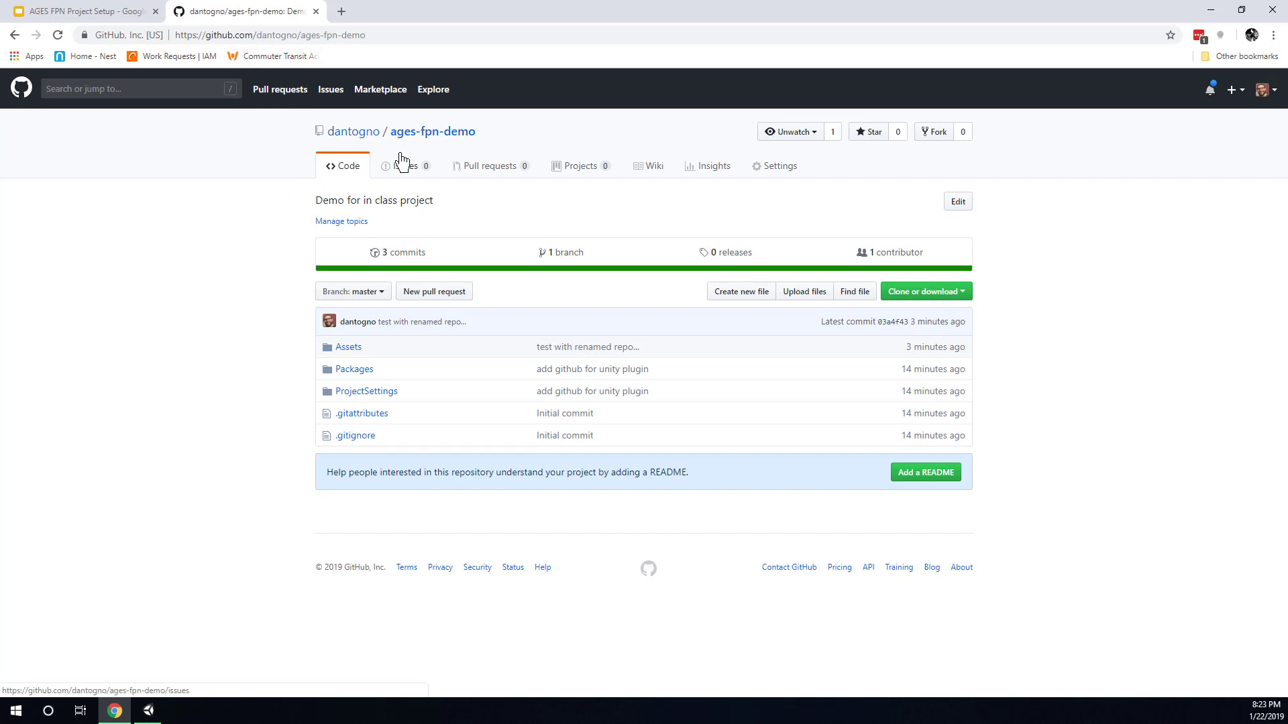
left_click(404, 253)
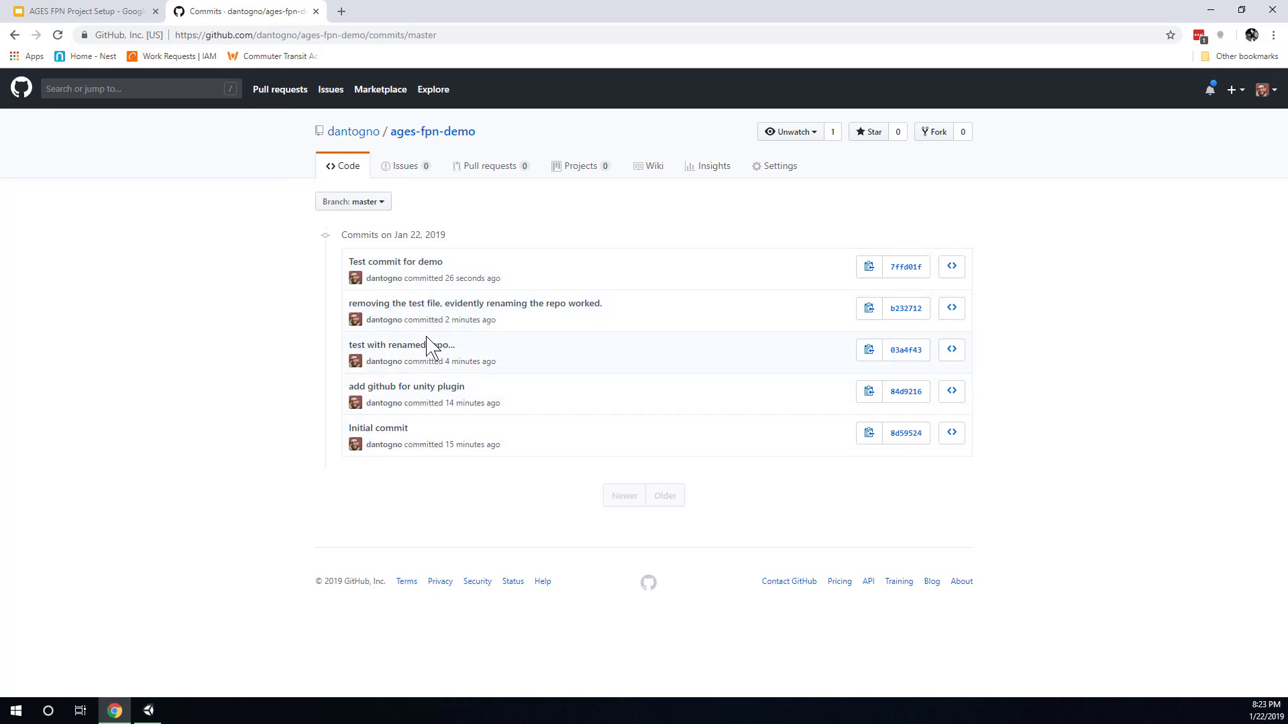
left_click_drag(435, 278, 518, 280)
left_click(395, 263)
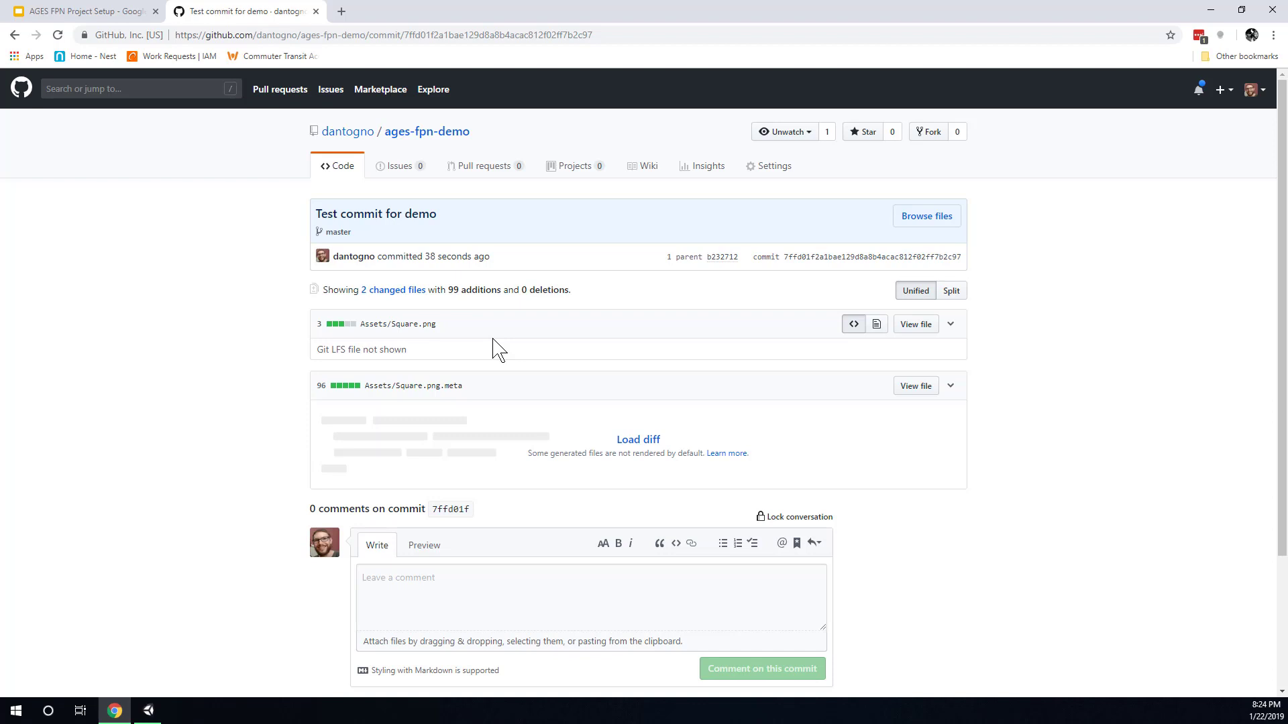
Delete the Square sprite from Assets and start the 'Removing test file for demo' commit summary
key("alt+Tab")
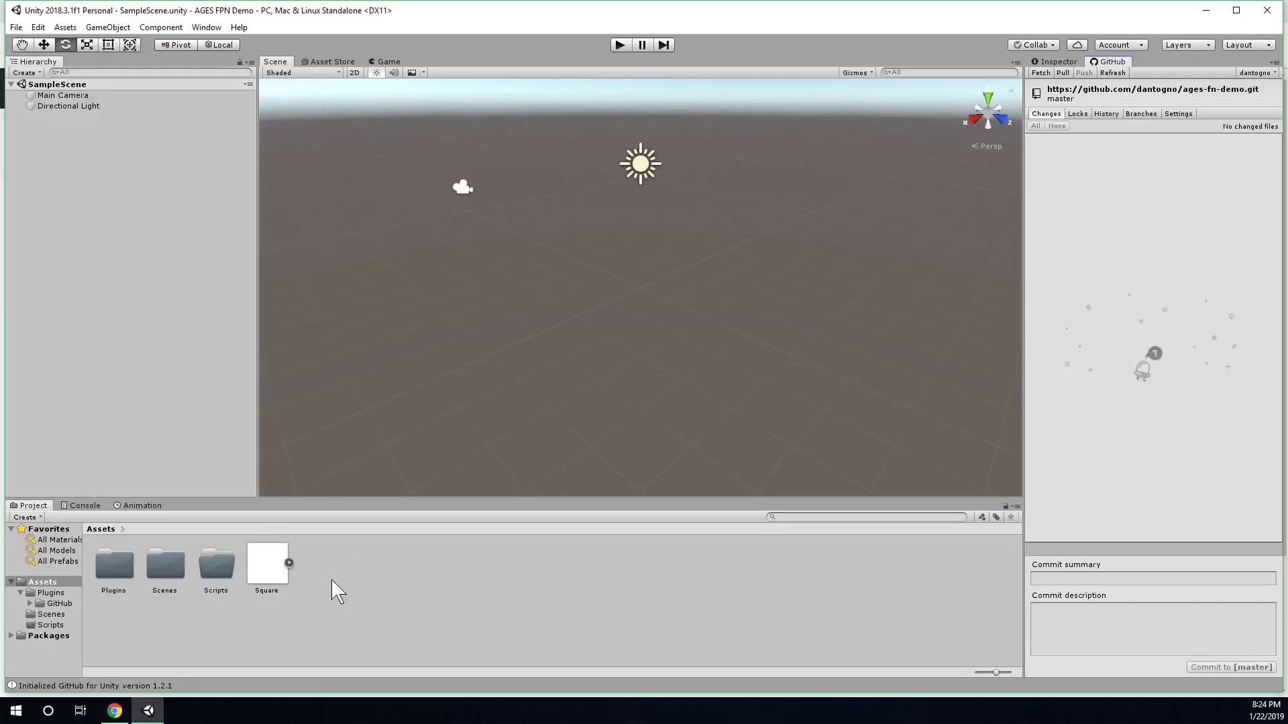
left_click(263, 569)
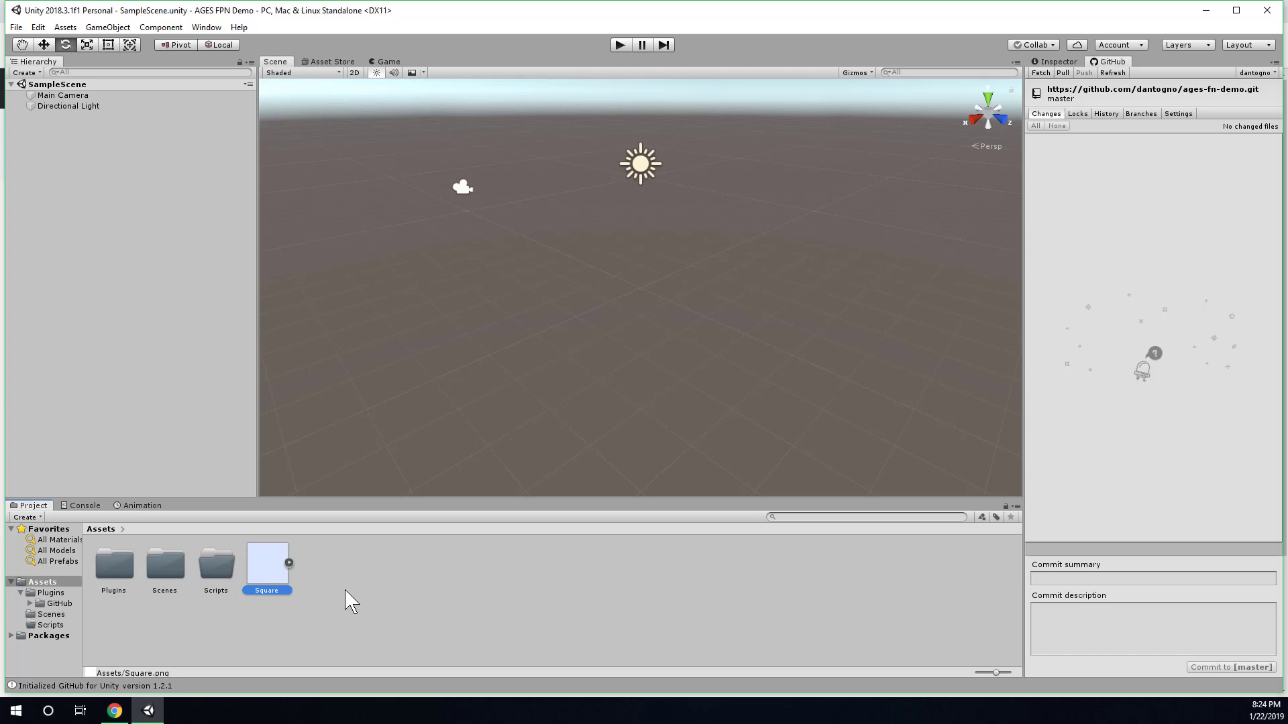
key("Delete")
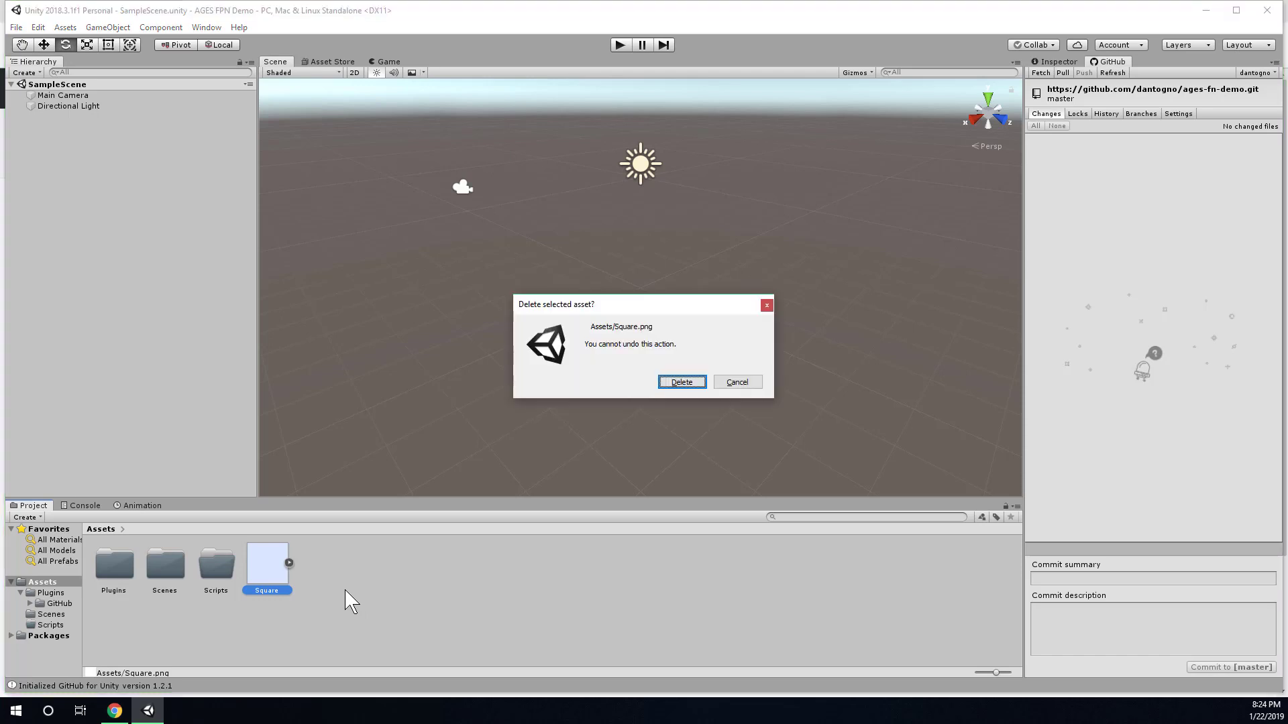
left_click(682, 382)
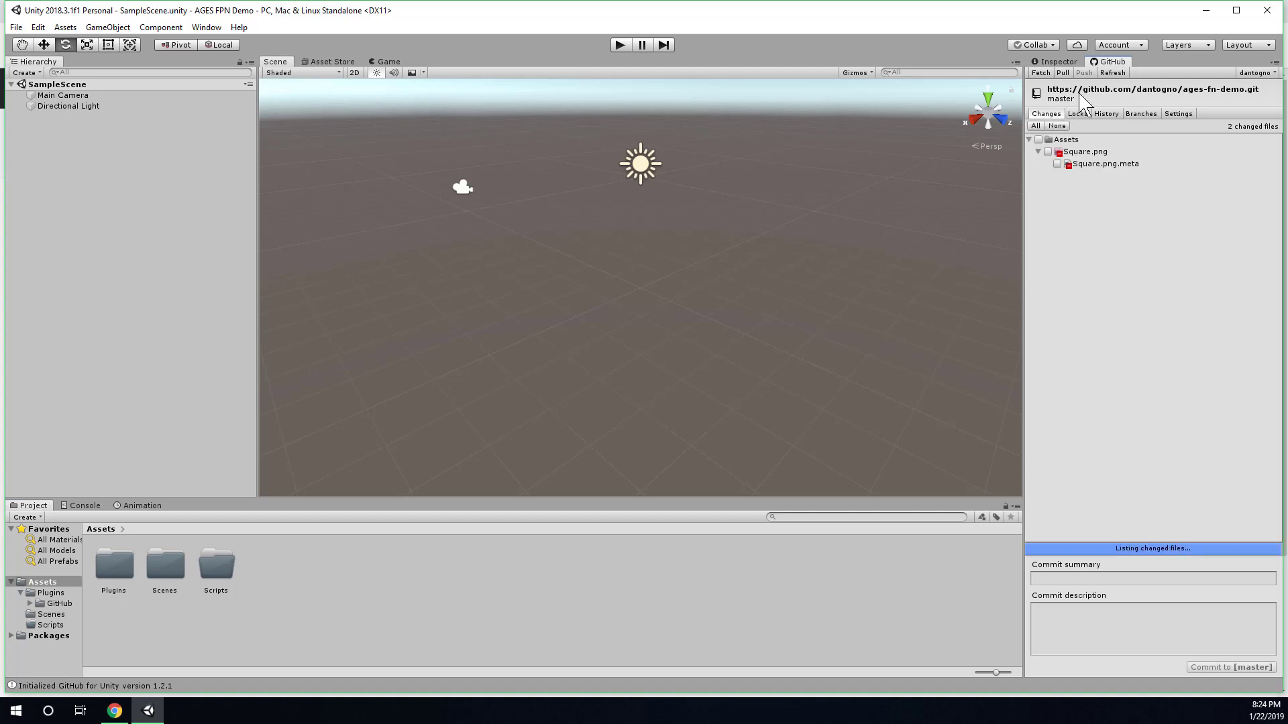
left_click(1125, 579)
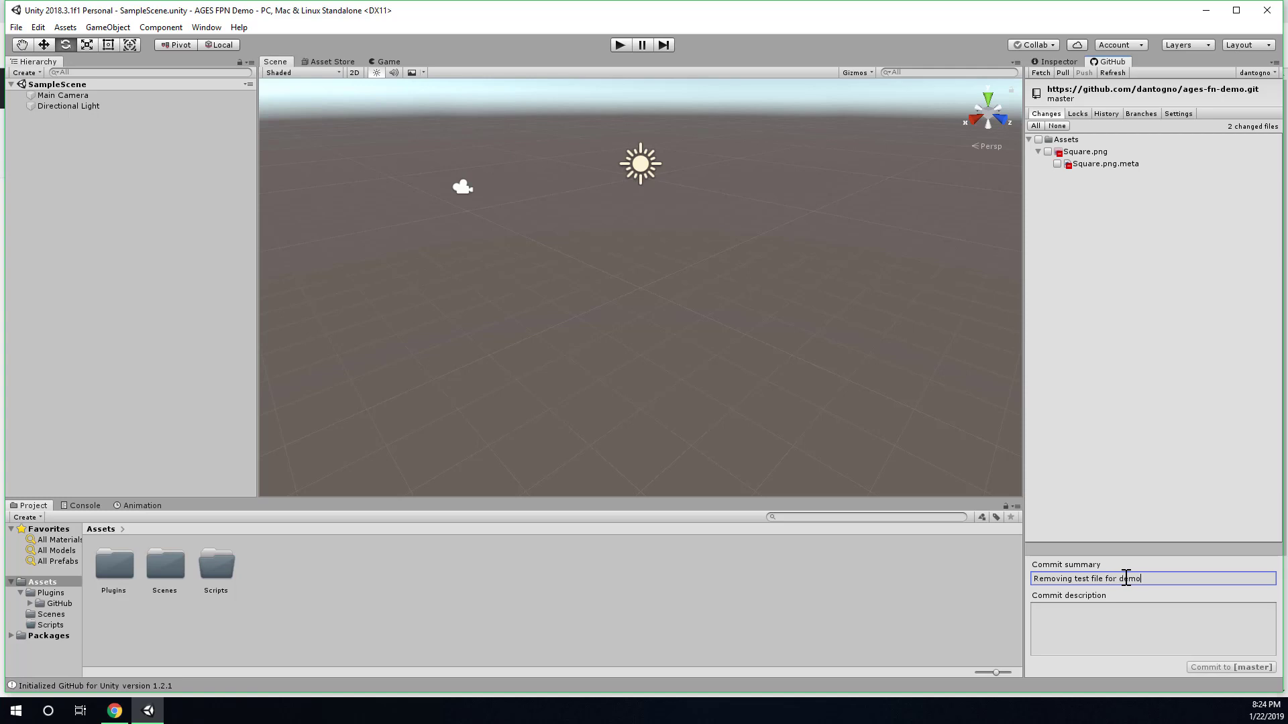
Stage the deleted Square files and commit their removal to master
left_click(1203, 610)
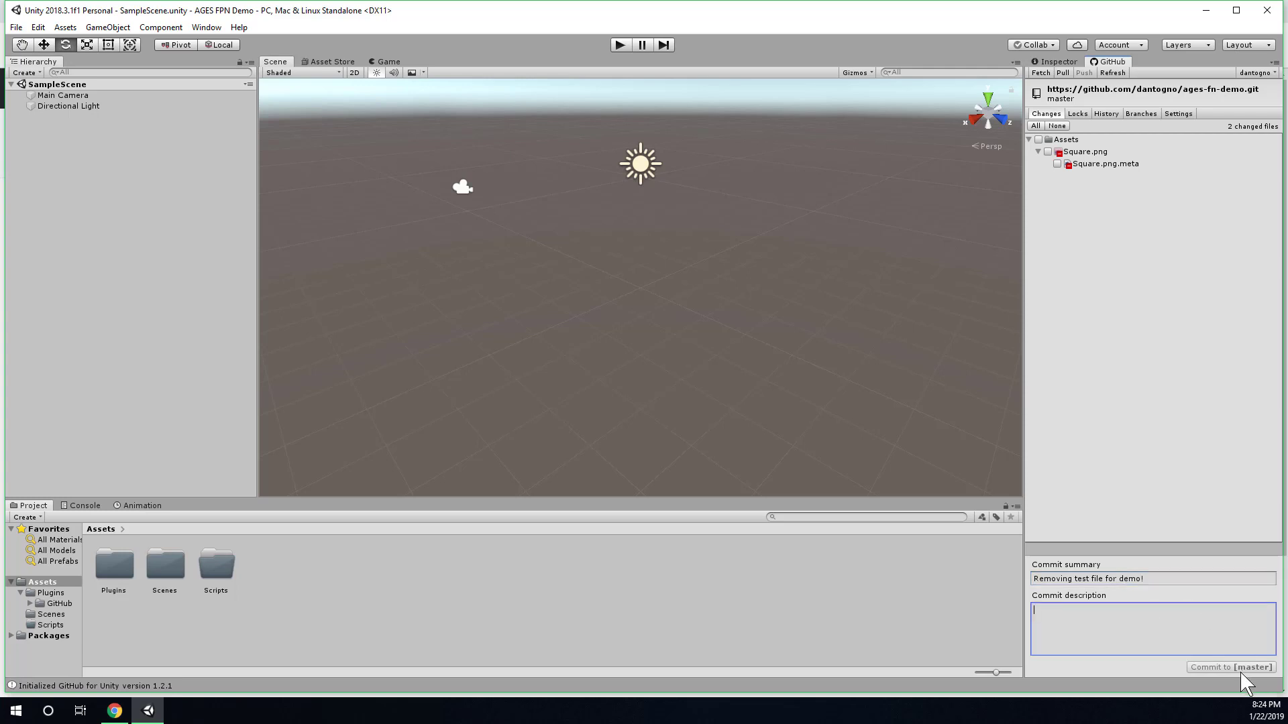
left_click(1186, 581)
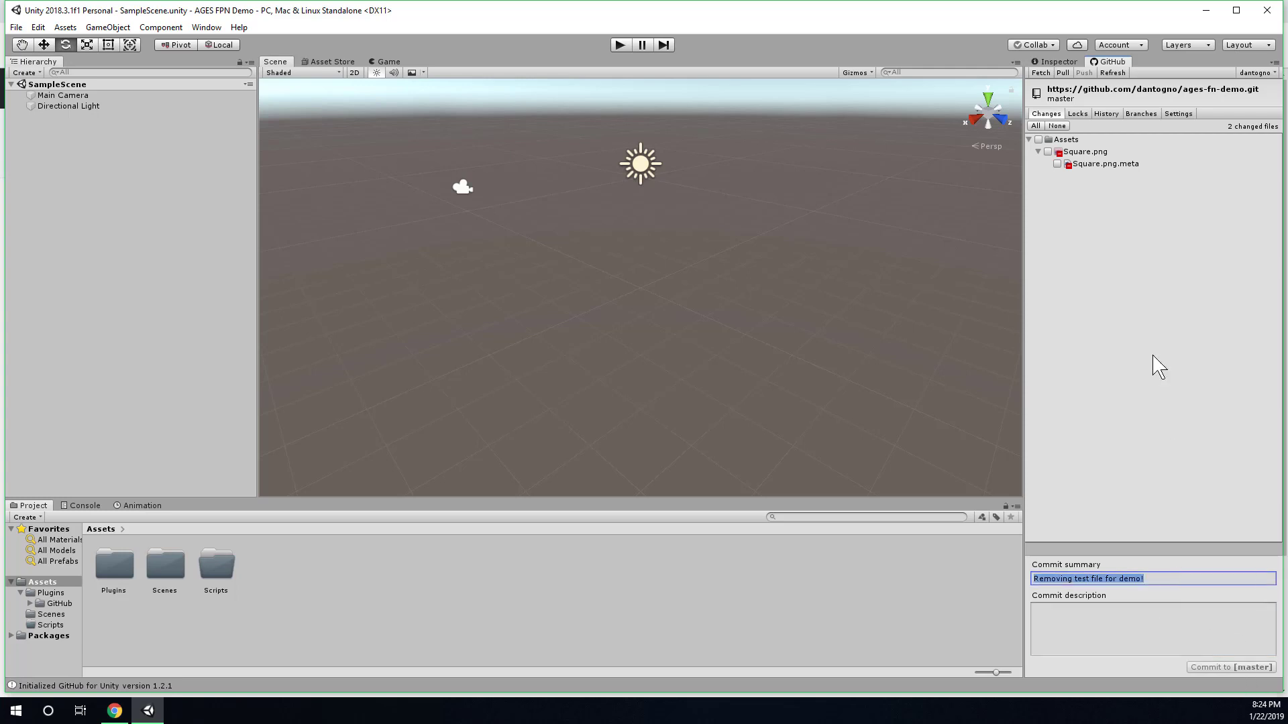
left_click(1038, 140)
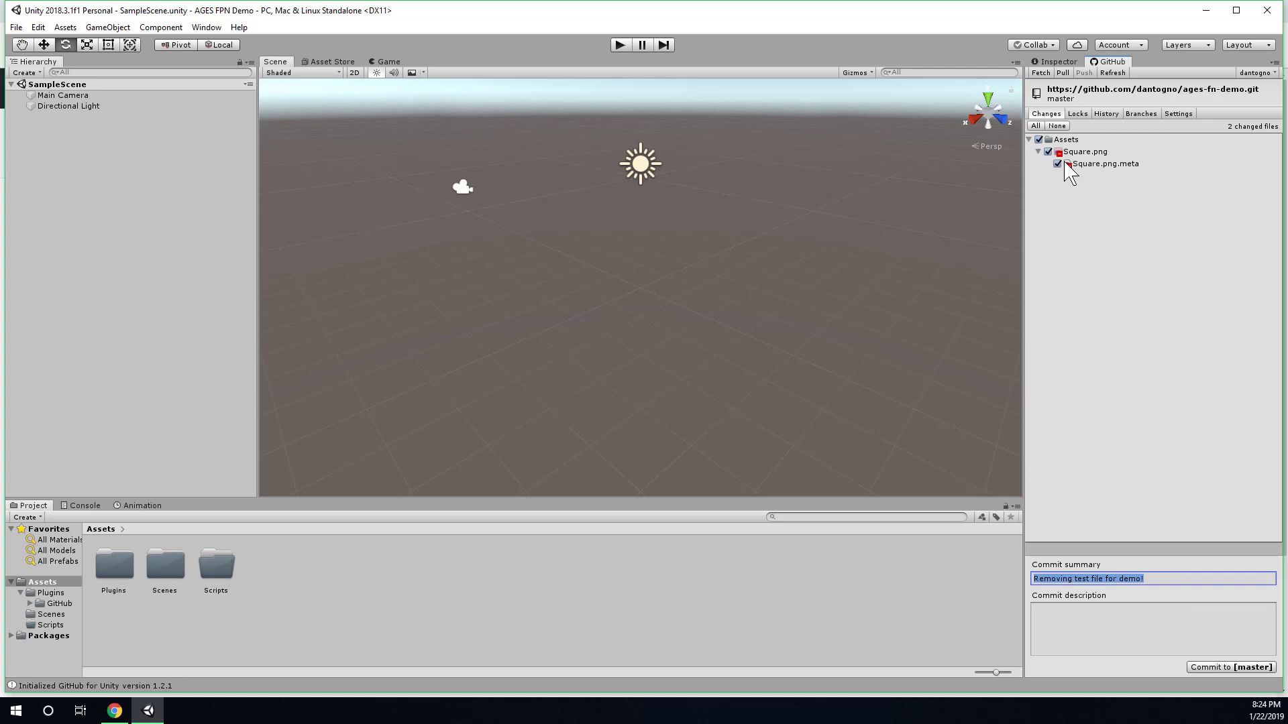
left_click(1244, 670)
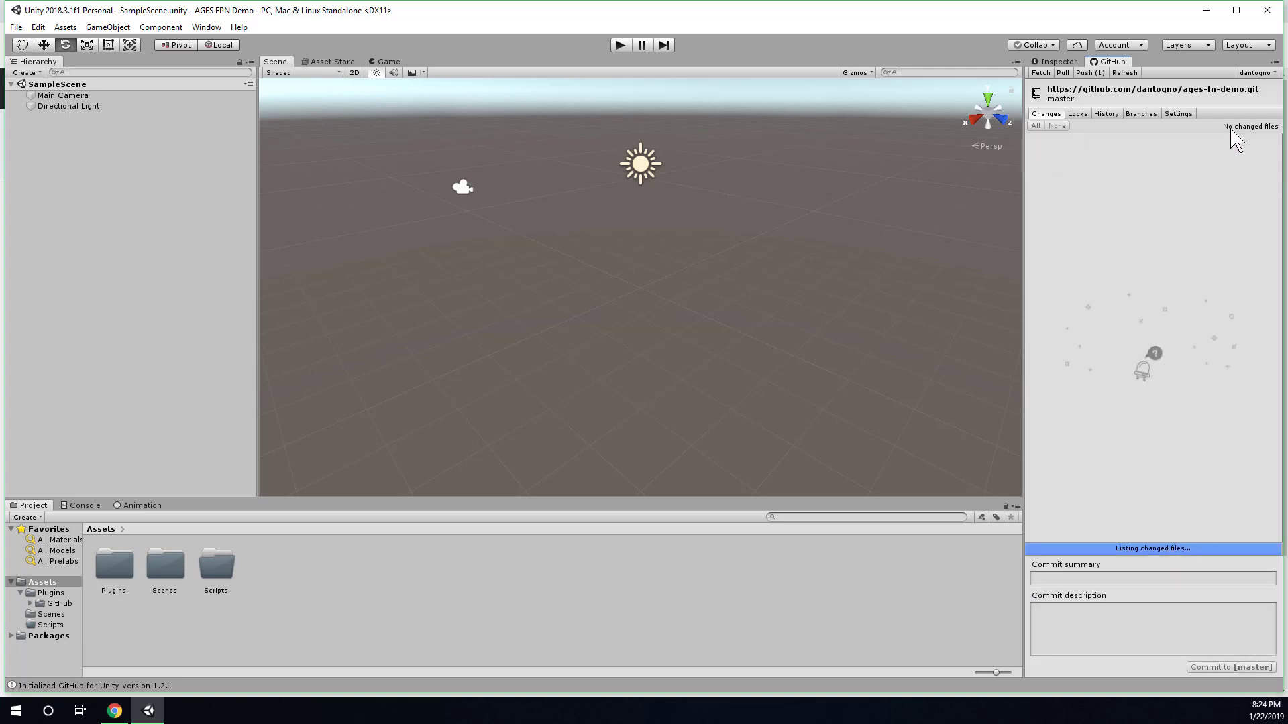
Push the removal commit to origin, then open the Plugins folder in the Project window
left_click(1090, 72)
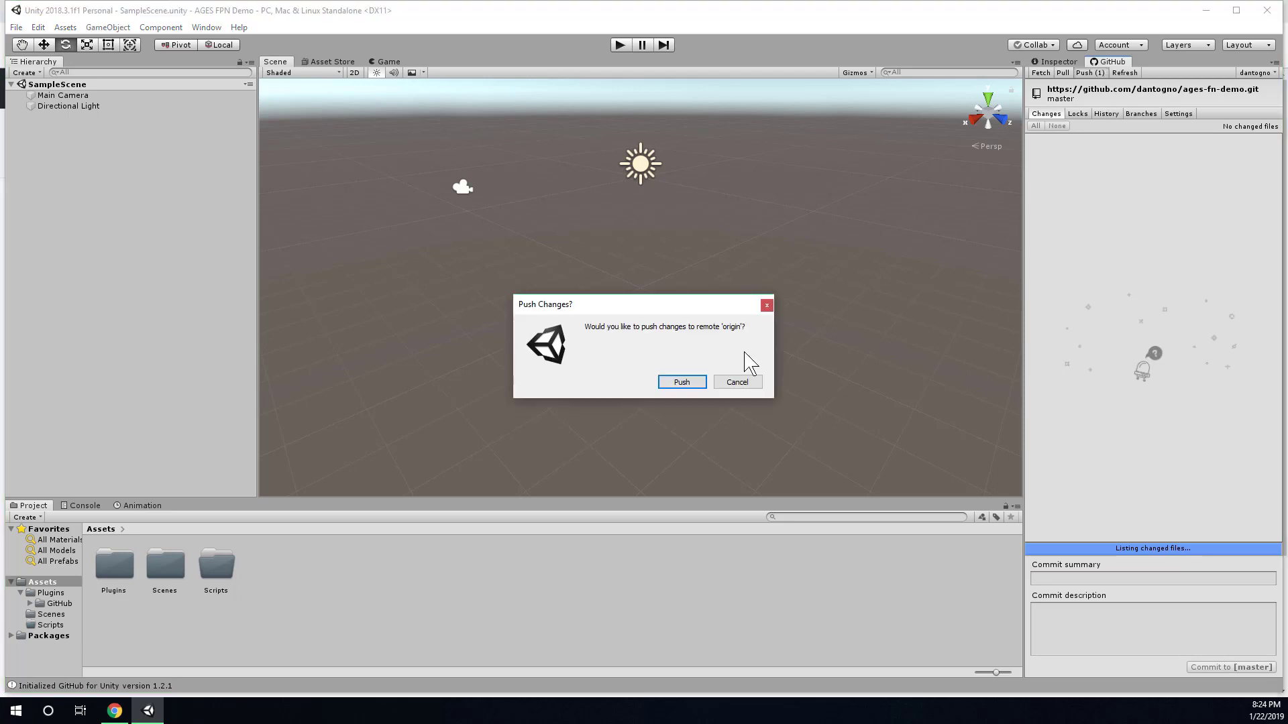
left_click(681, 379)
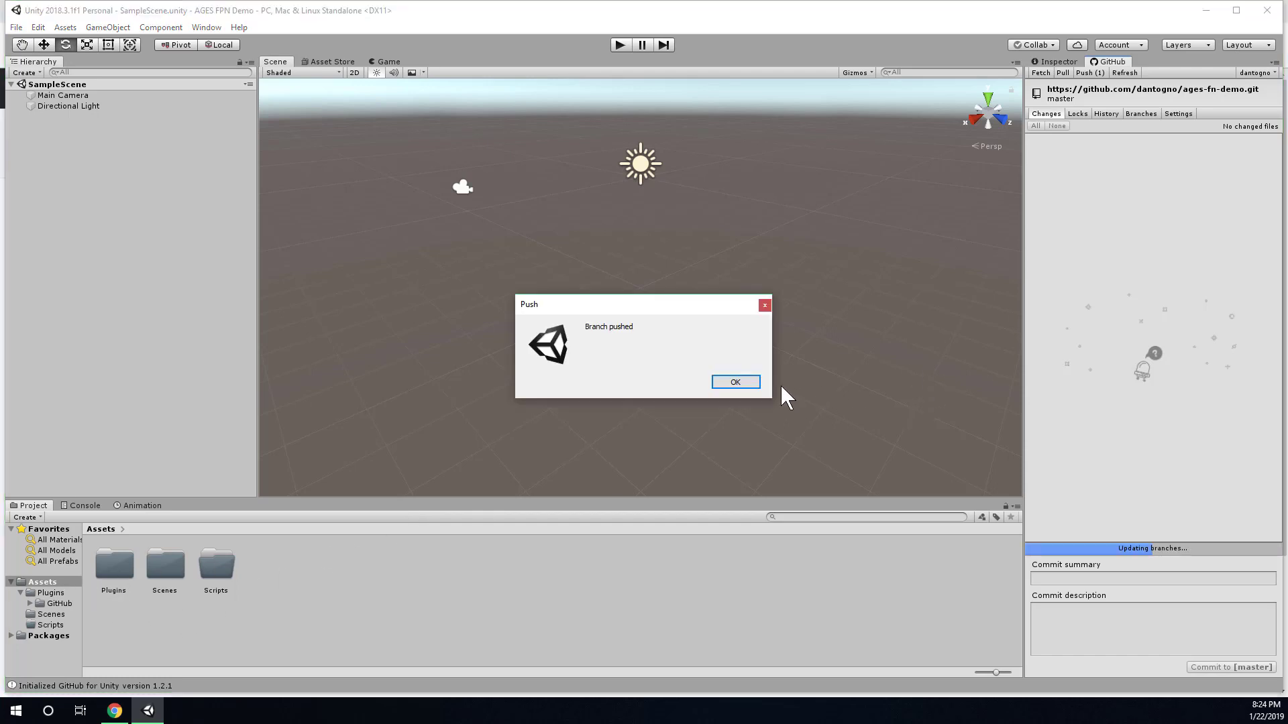
left_click(748, 383)
double_click(101, 577)
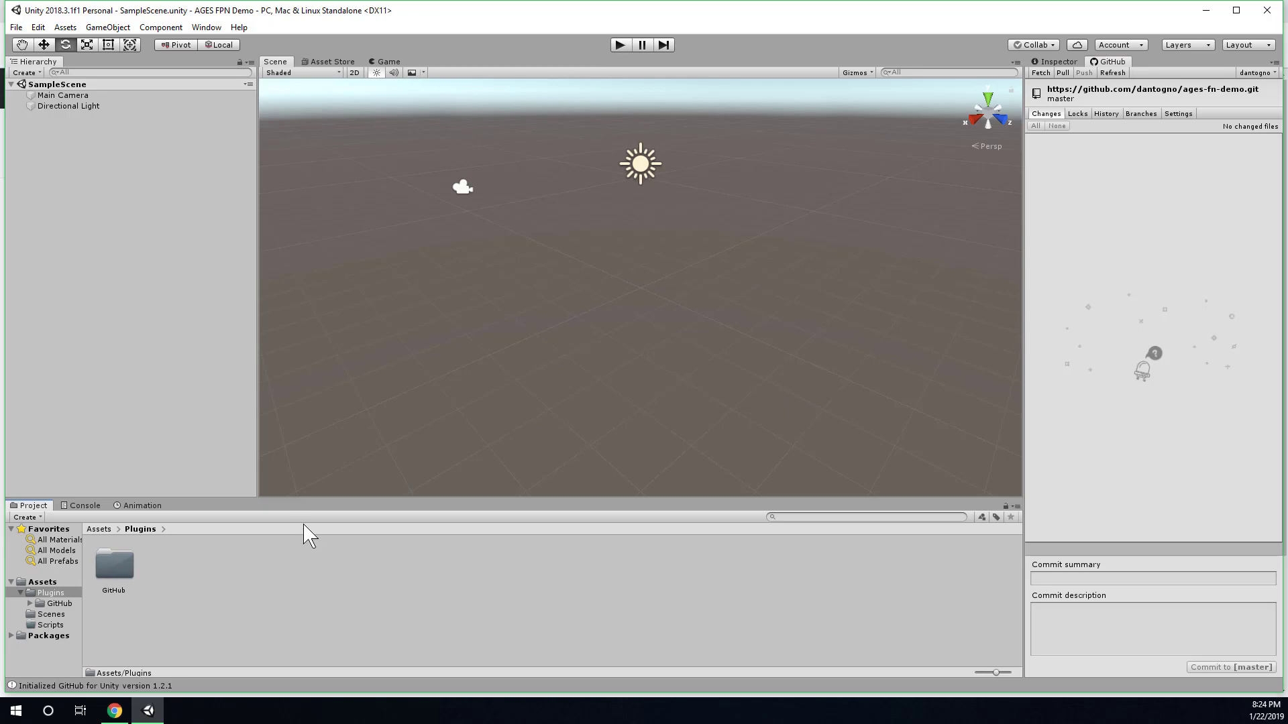
key("alt+Tab")
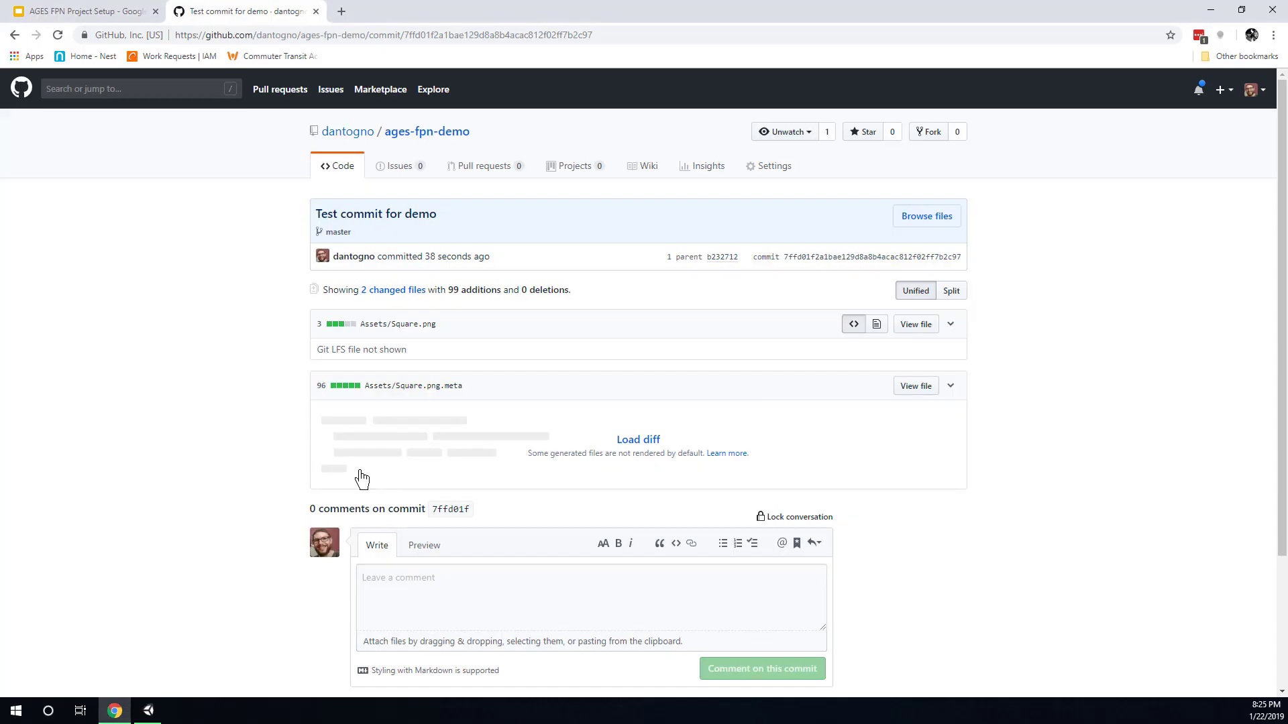
Open the ages-fpn-demo .gitignore and highlight its first six ignored folder rules
left_click(436, 143)
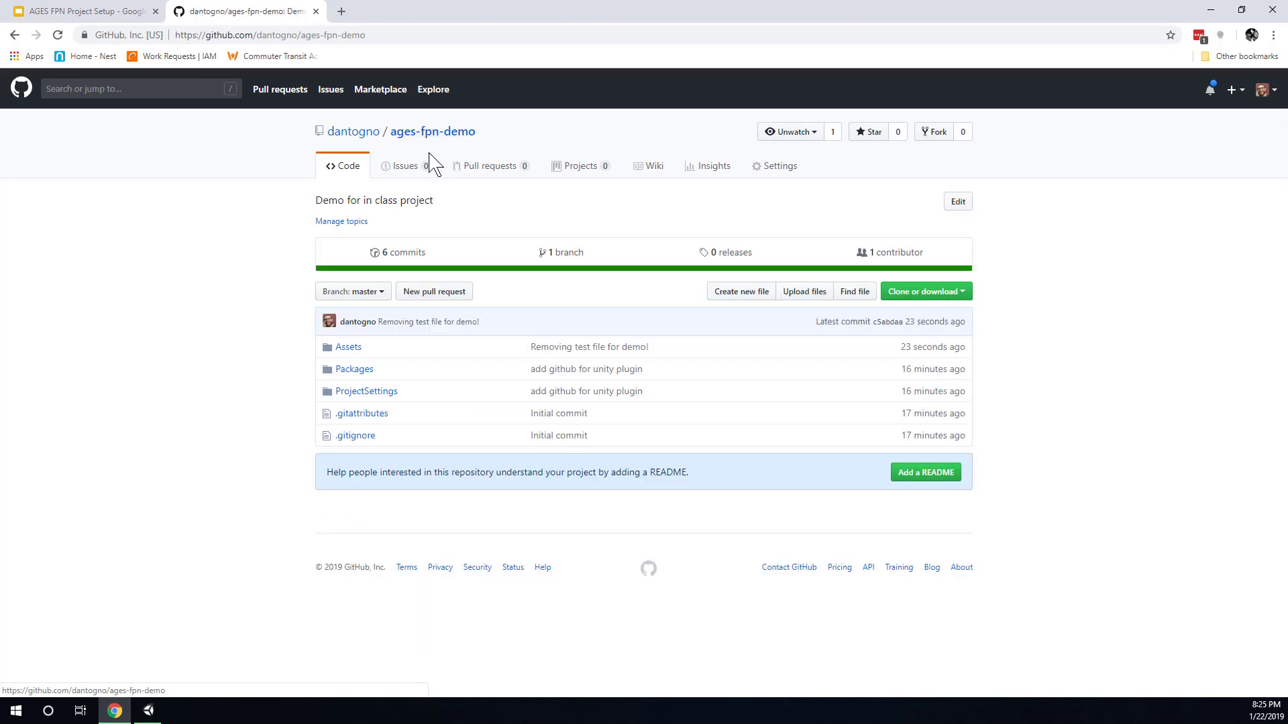
left_click(361, 440)
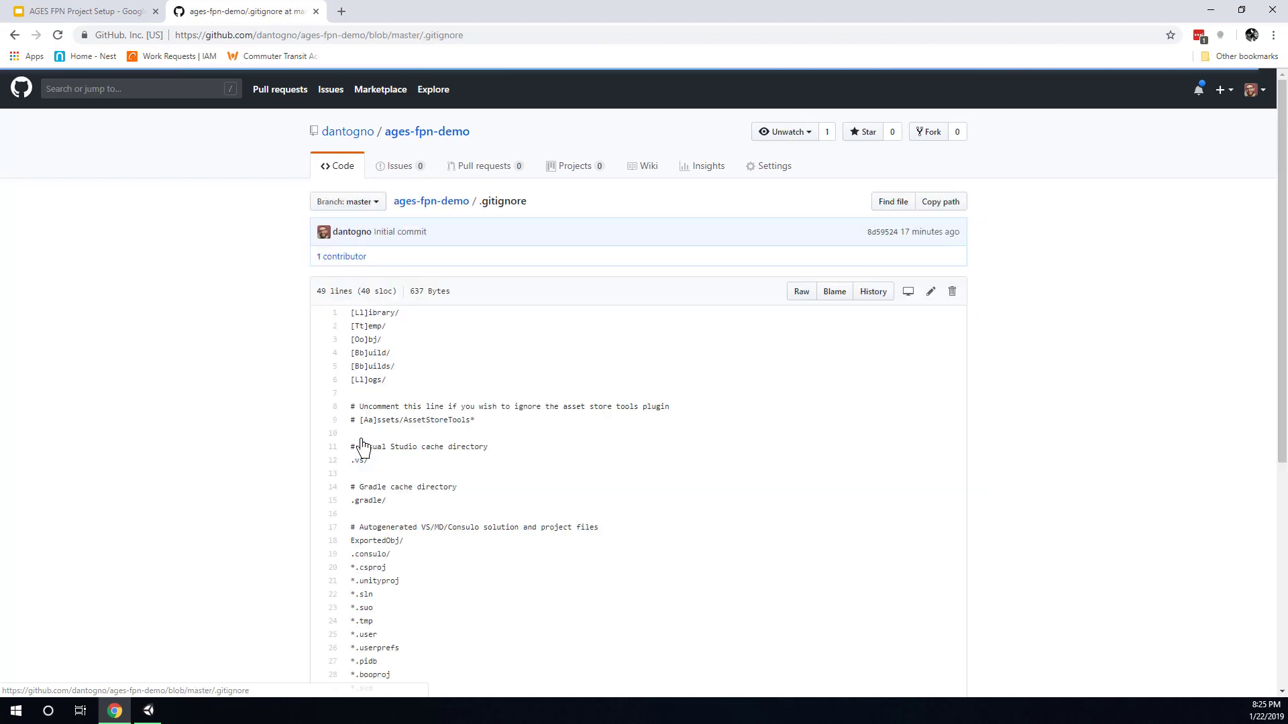
scroll(374, 380, "down", 1)
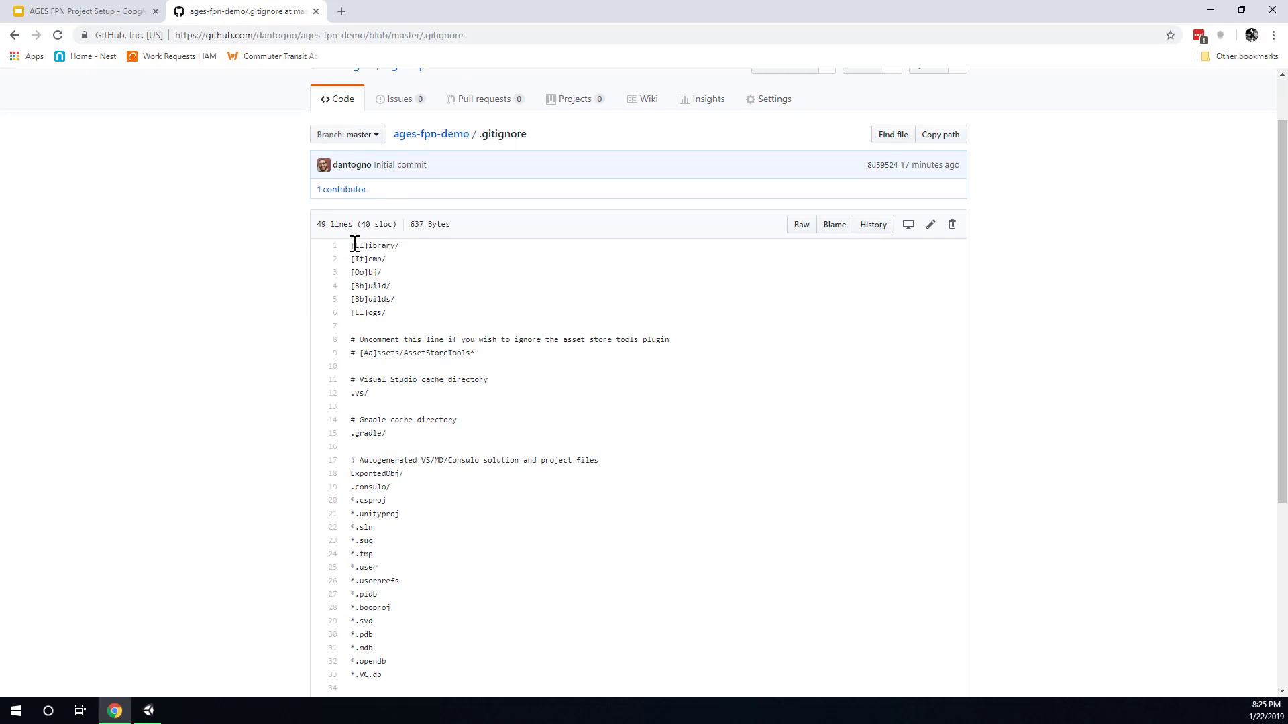
left_click_drag(353, 249, 415, 311)
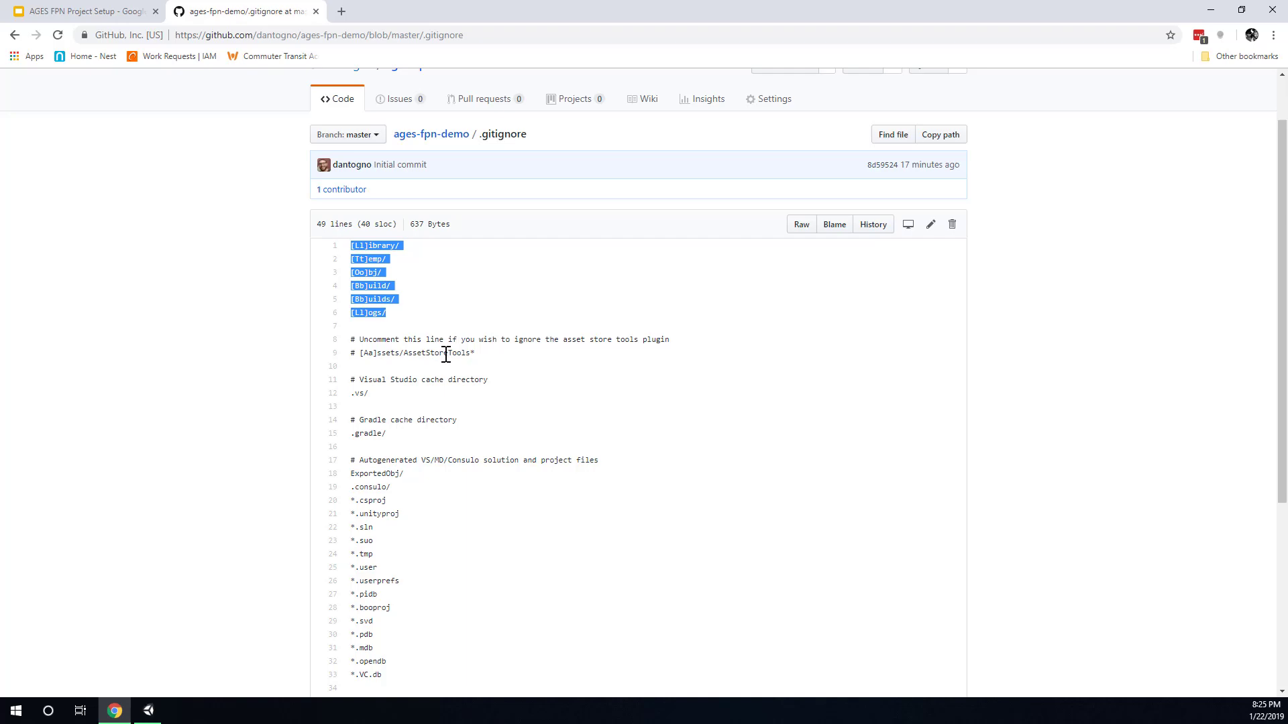
Highlight the line 1 rule and the build folder rules on lines 4–5
scroll(445, 361, "down", 4)
scroll(446, 362, "up", 4)
left_click(400, 252)
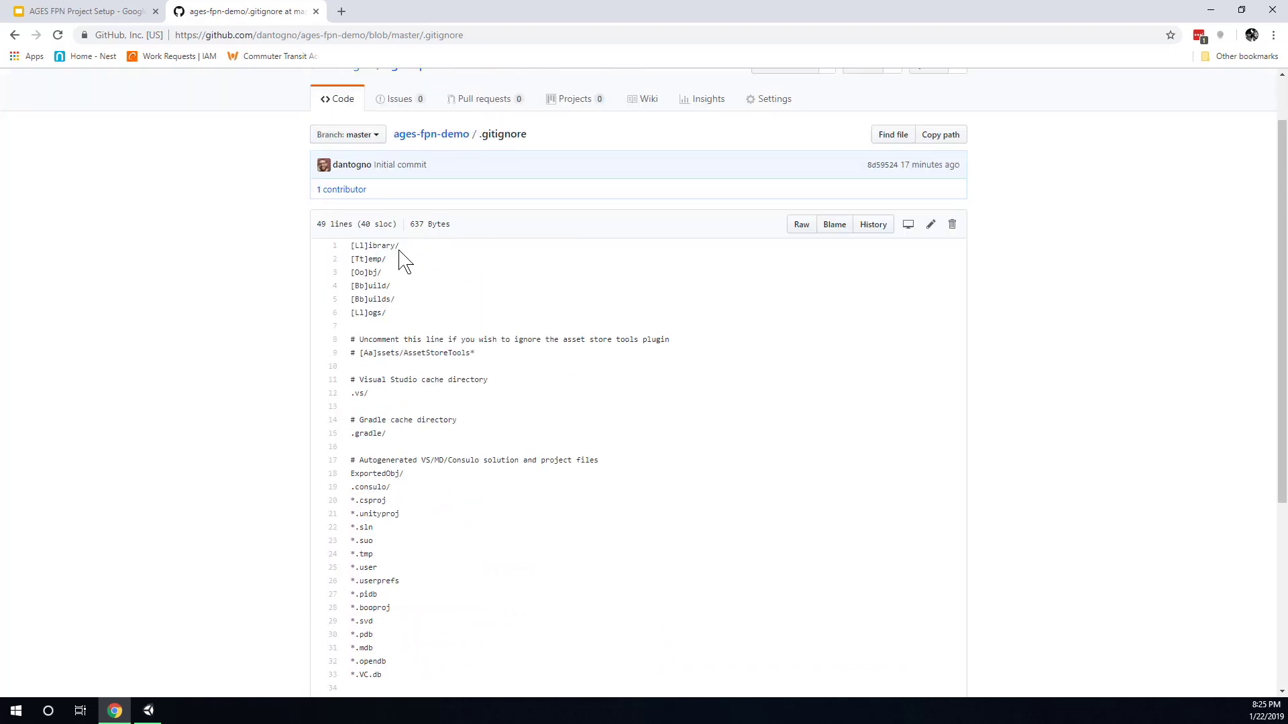
triple_click(389, 247)
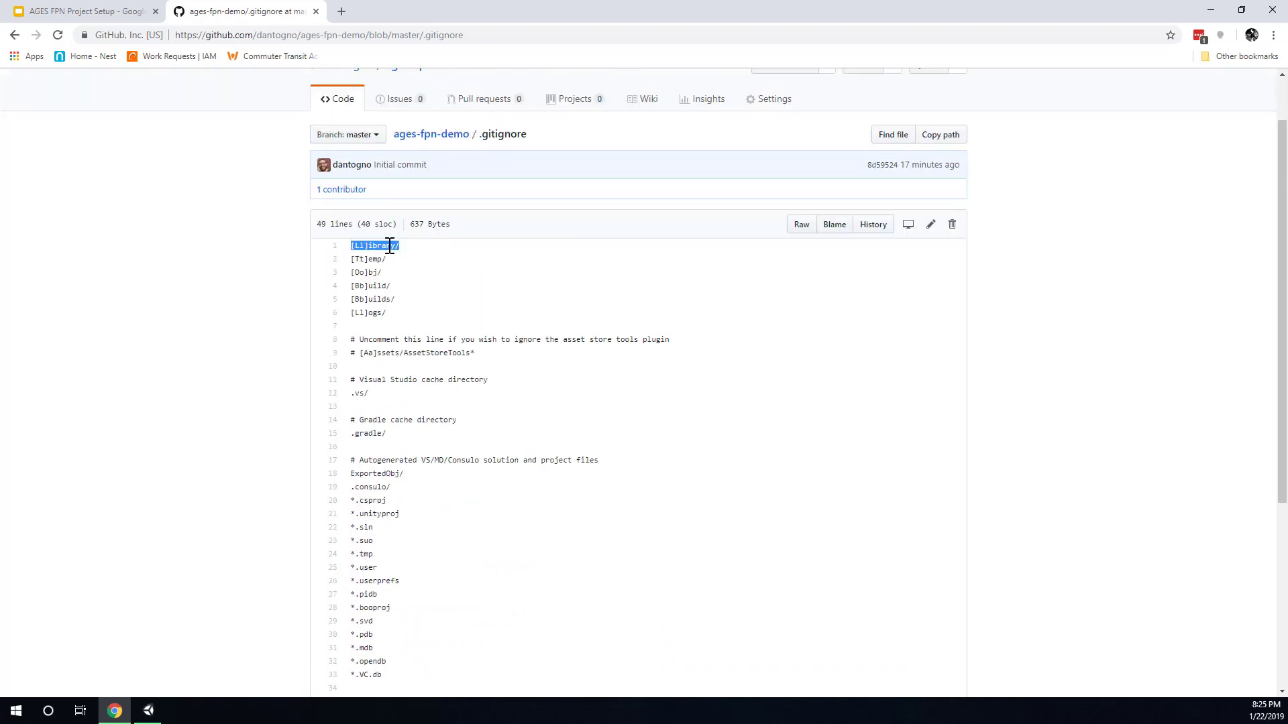
left_click_drag(402, 301, 344, 293)
left_click(402, 302)
Highlight the Visual Studio cache and autogenerated project file rules, then return to the repository page
scroll(385, 322, "down", 1)
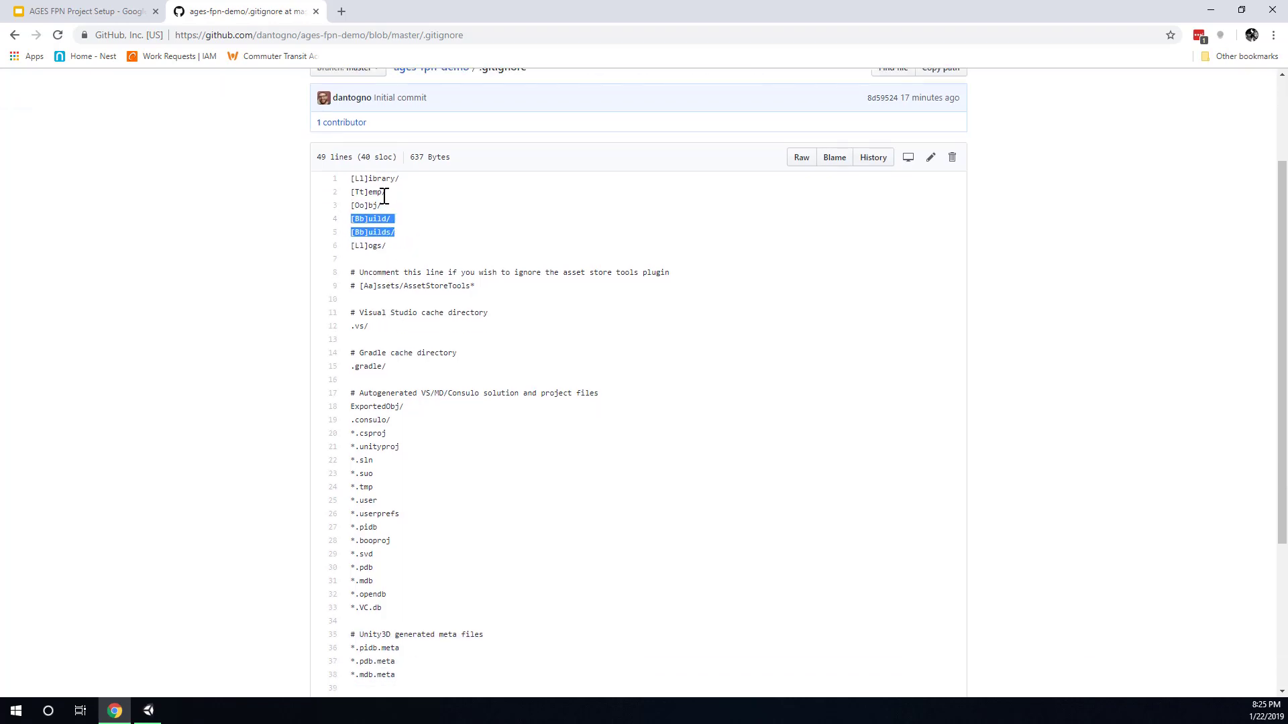
scroll(434, 253, "down", 1)
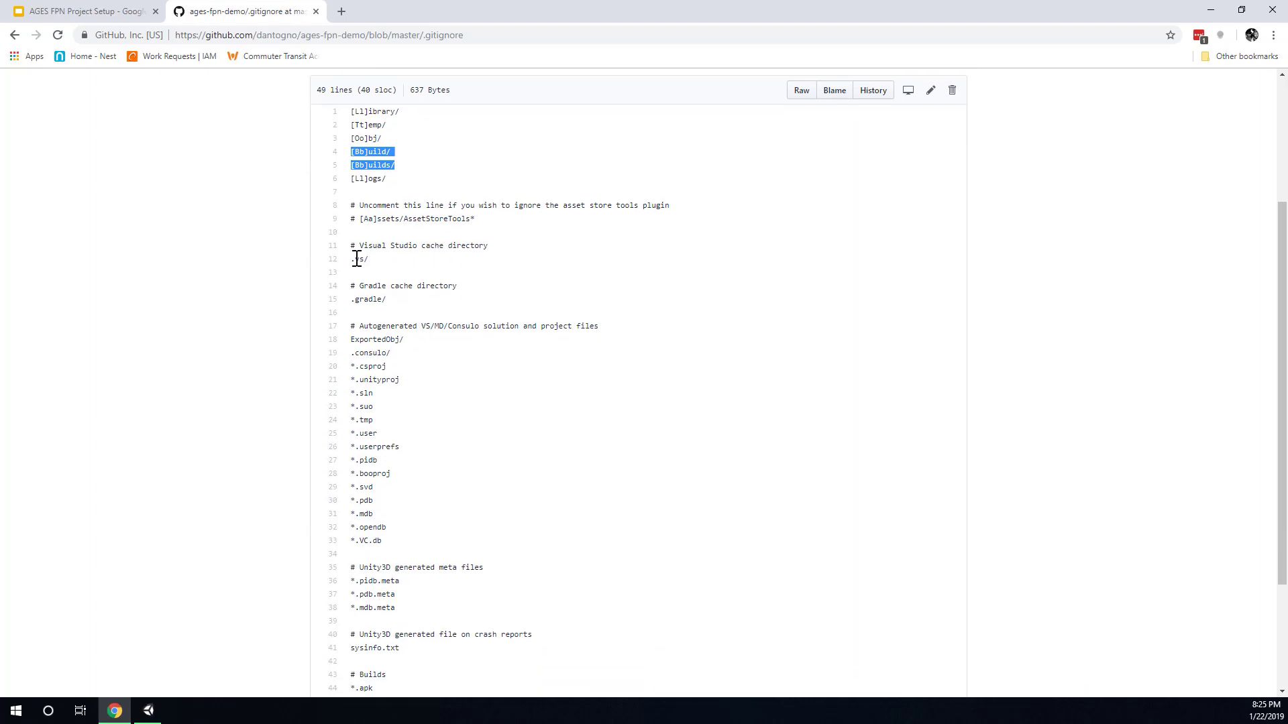
left_click_drag(350, 247, 375, 271)
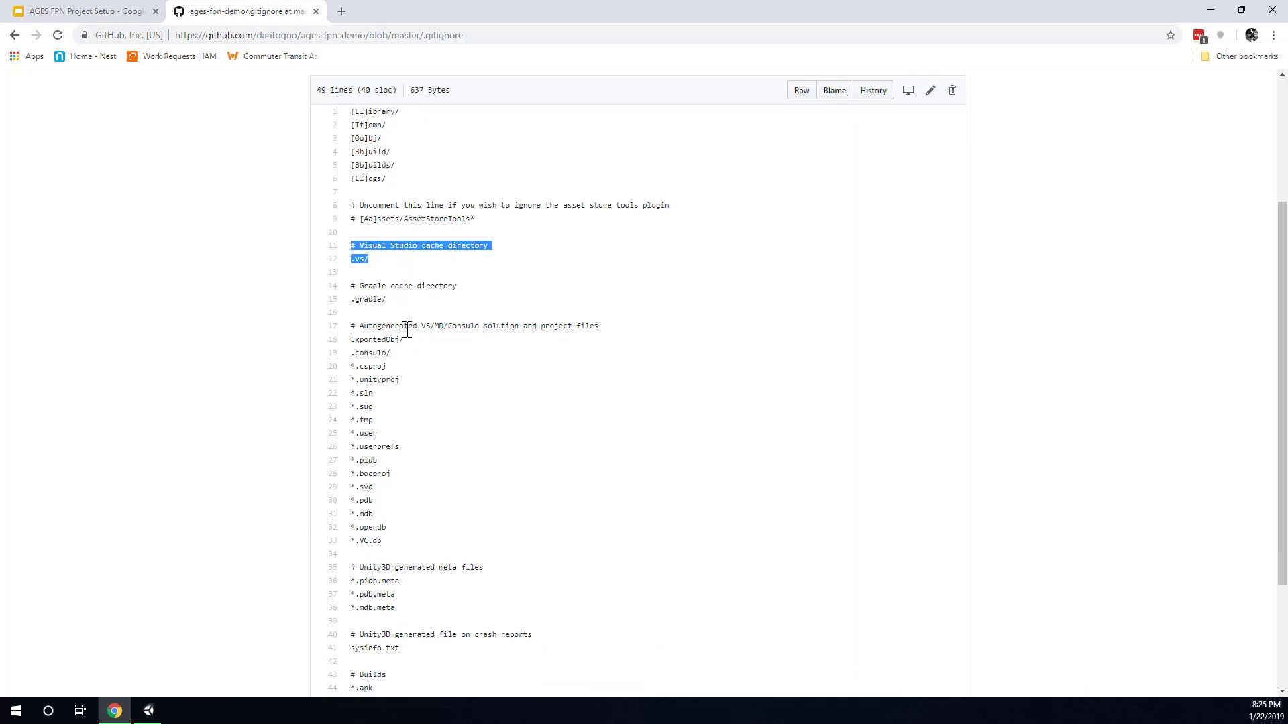
left_click_drag(407, 329, 427, 381)
left_click(426, 381)
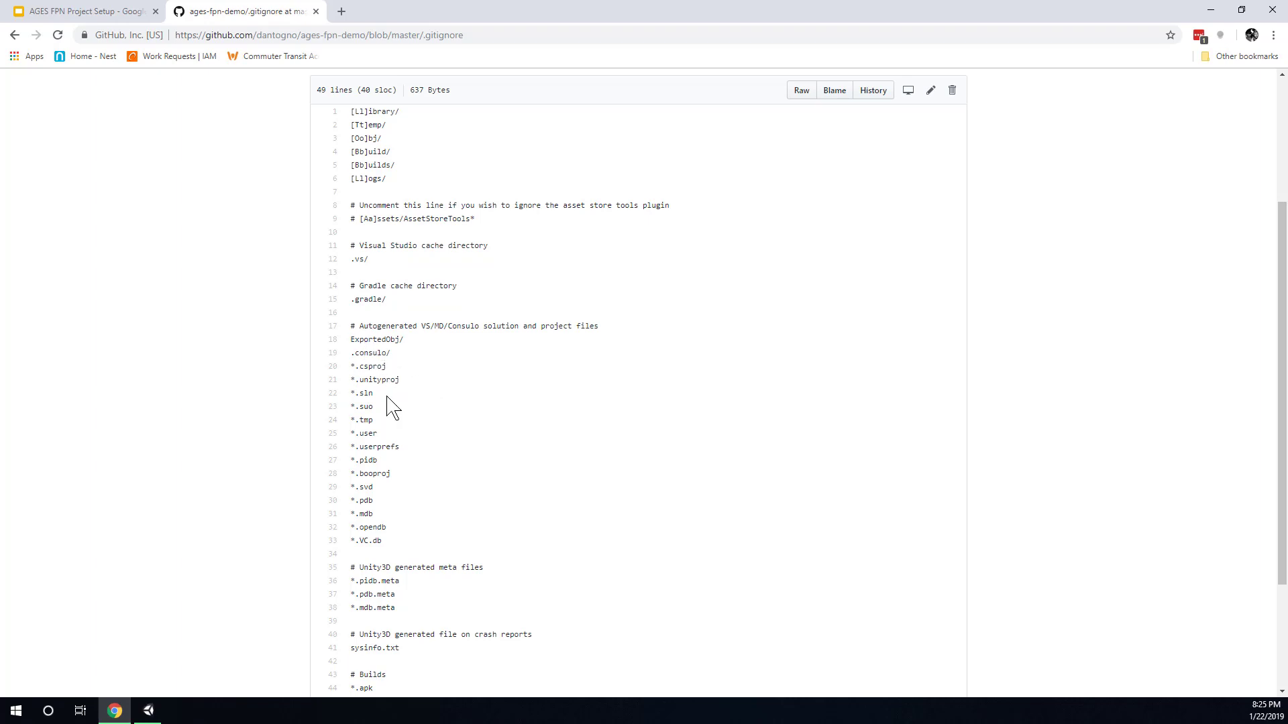
scroll(390, 402, "down", 3)
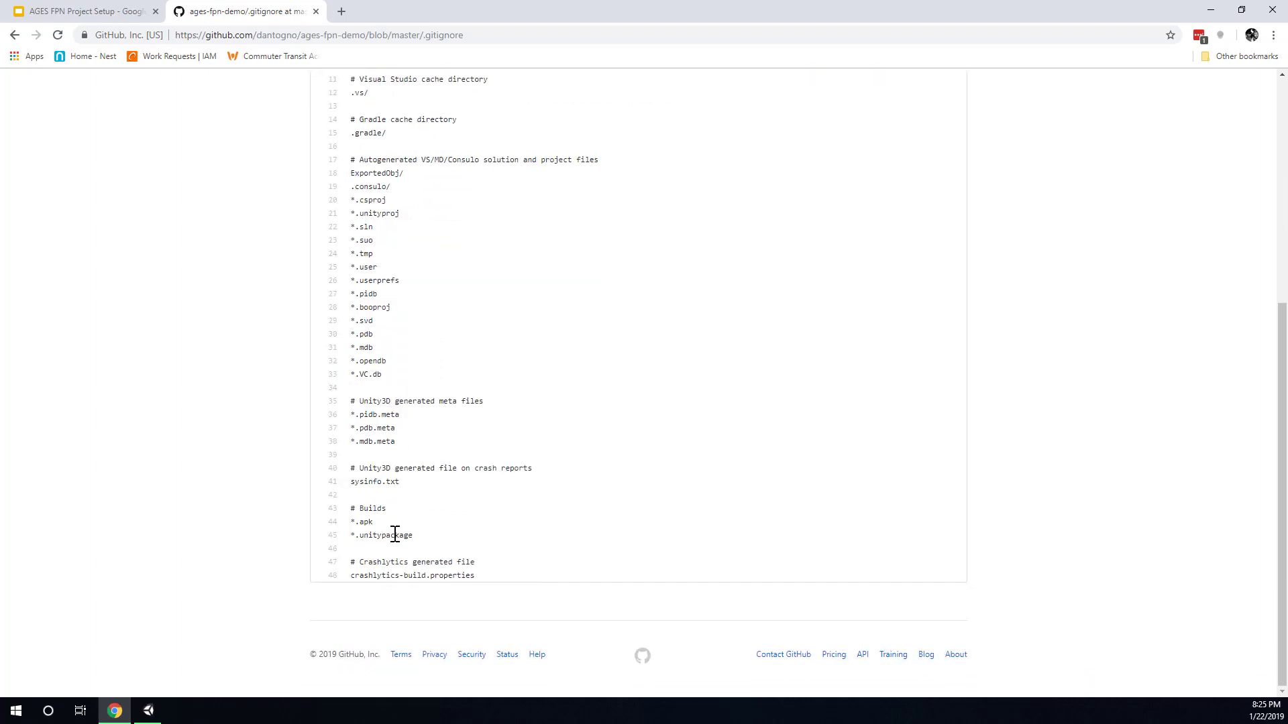
scroll(433, 550, "up", 5)
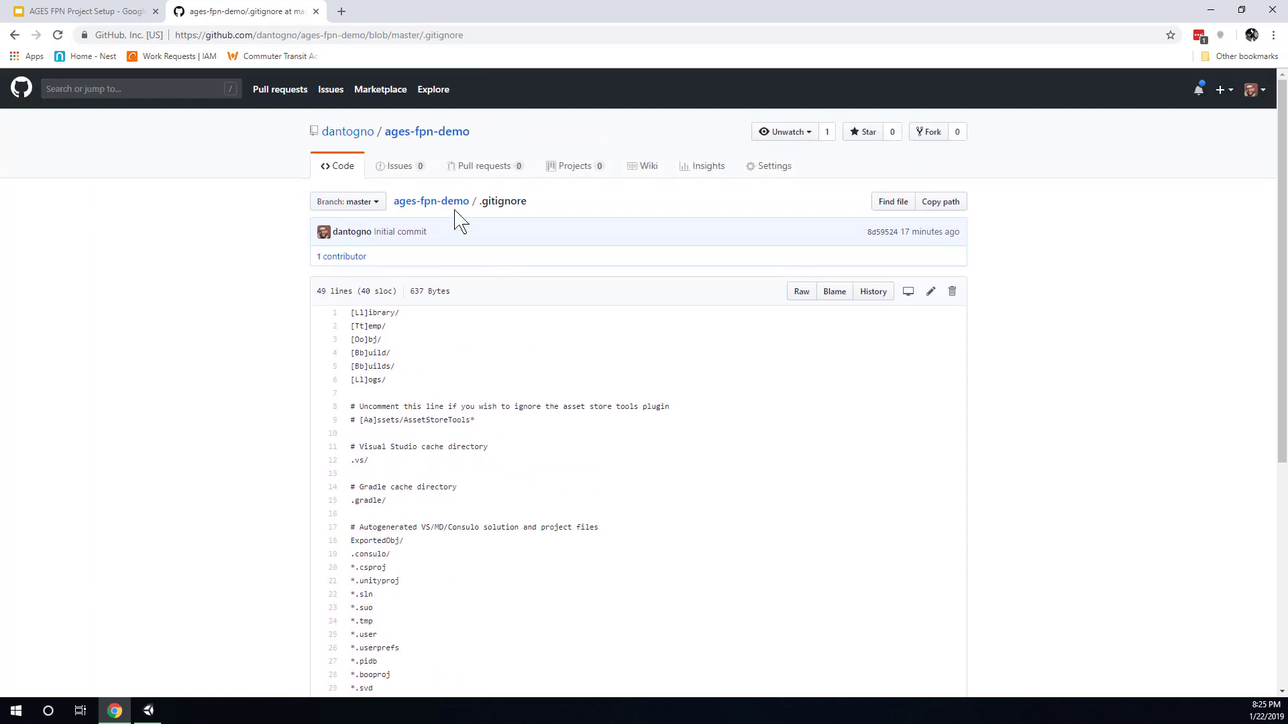
left_click(438, 210)
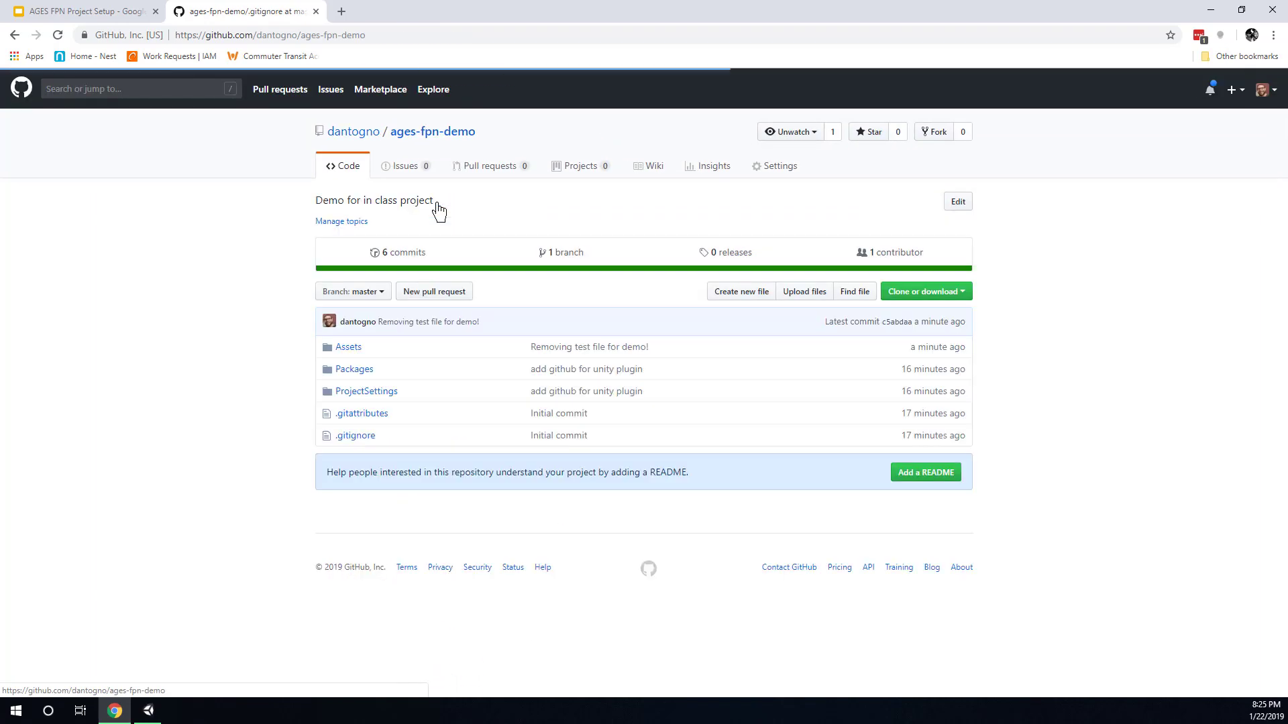
Open .gitattributes and highlight the Audio and Image formats LFS rules
left_click(360, 415)
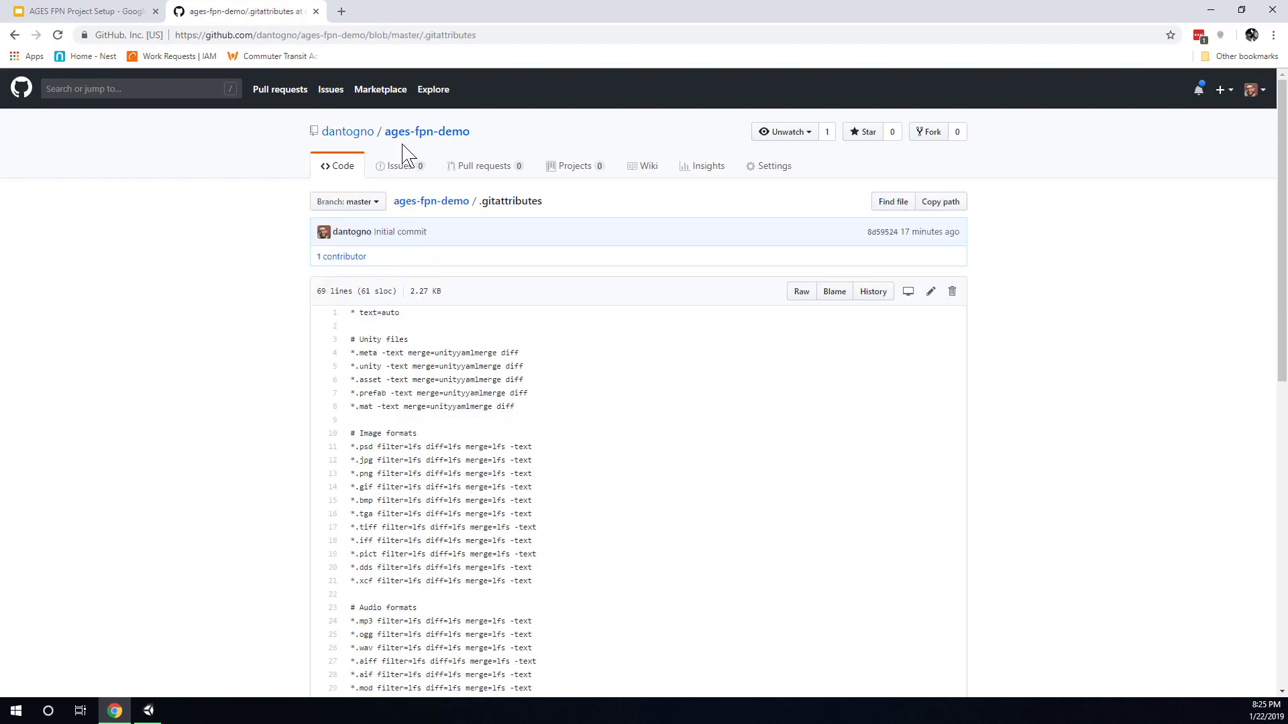
scroll(446, 345, "down", 1)
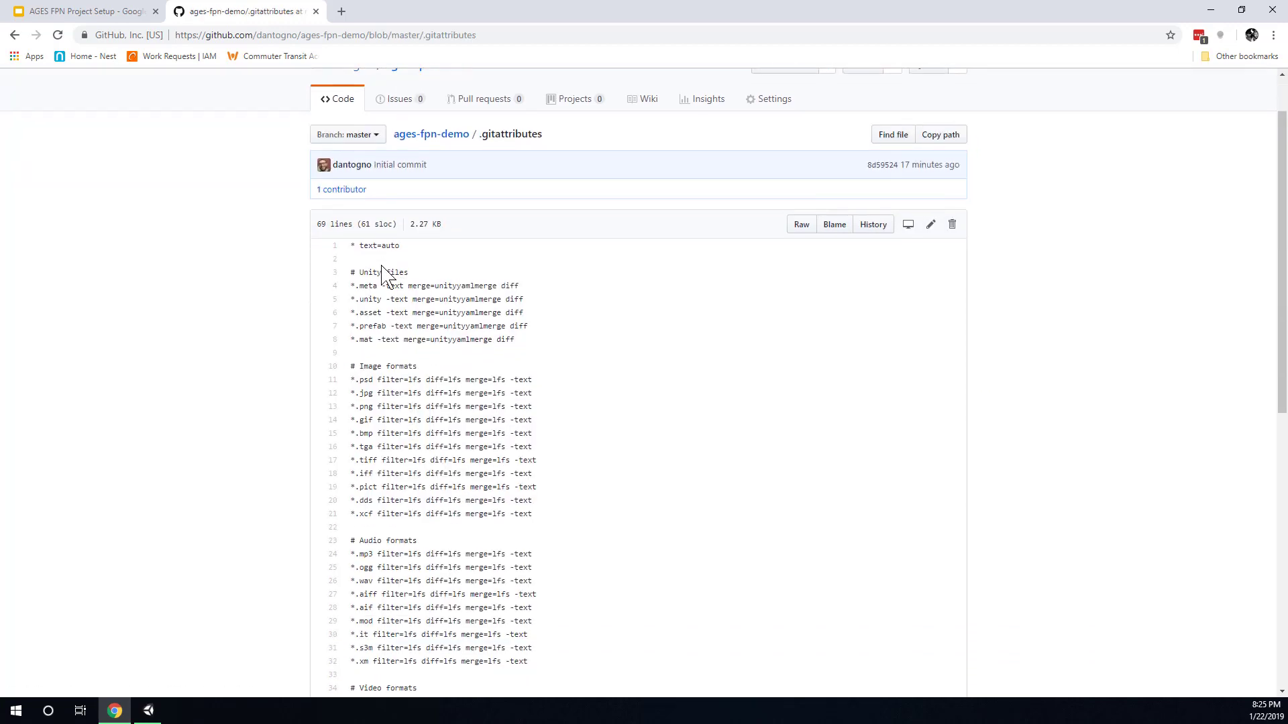
scroll(387, 298, "down", 1)
scroll(387, 303, "down", 2)
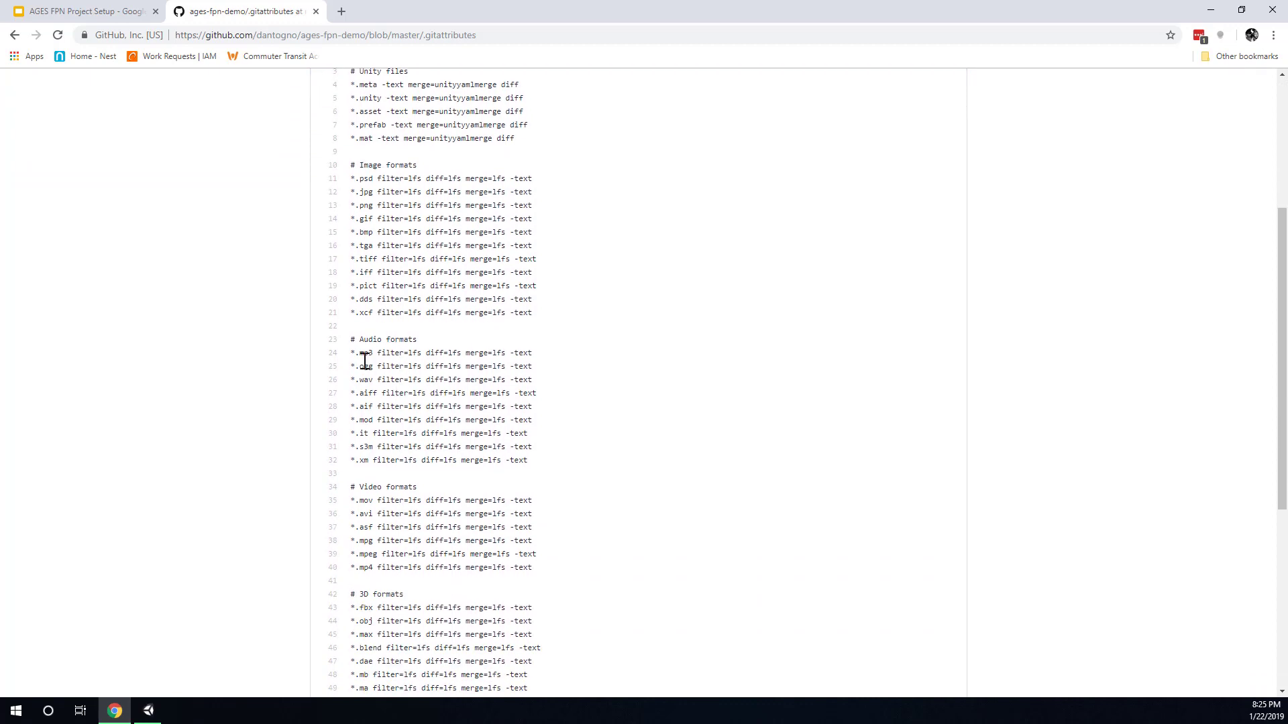
left_click_drag(354, 353, 540, 455)
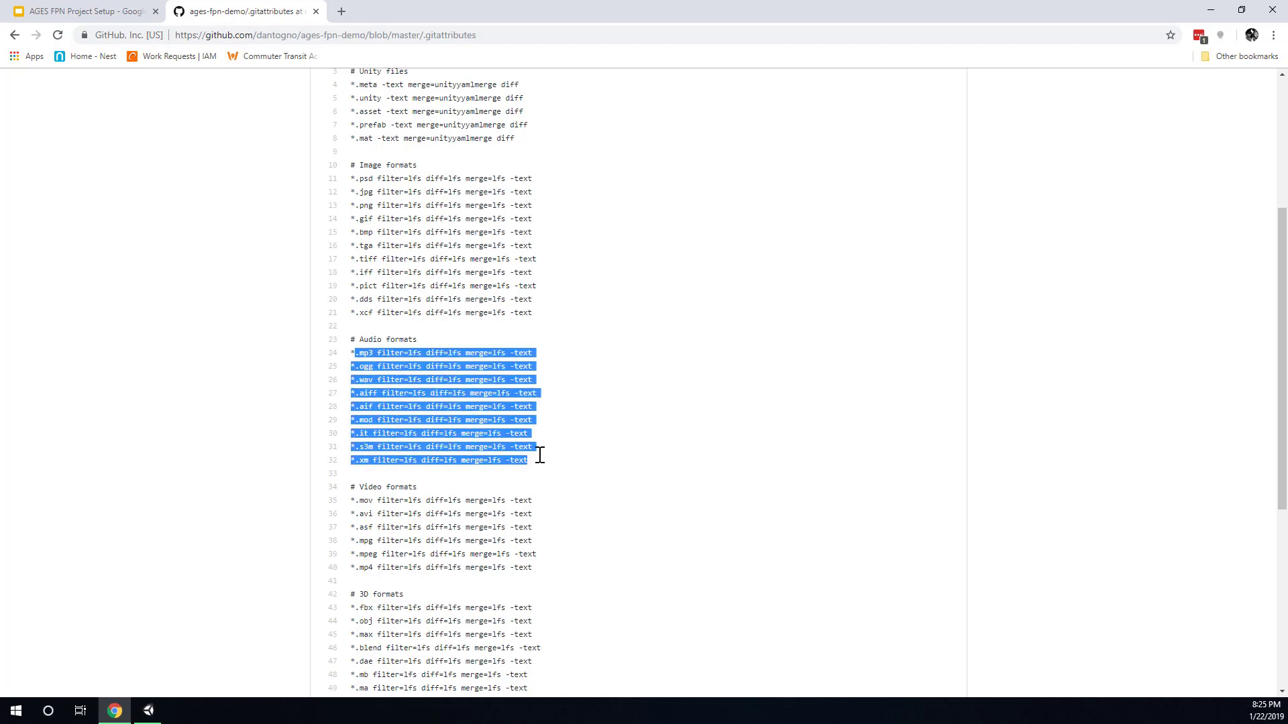
left_click_drag(360, 177, 522, 318)
Highlight the 3D formats LFS rules, then go back to the AGES FPN Project Setup slides
left_click_drag(351, 489, 544, 562)
scroll(536, 560, "down", 2)
left_click_drag(356, 461, 532, 617)
scroll(533, 614, "down", 4)
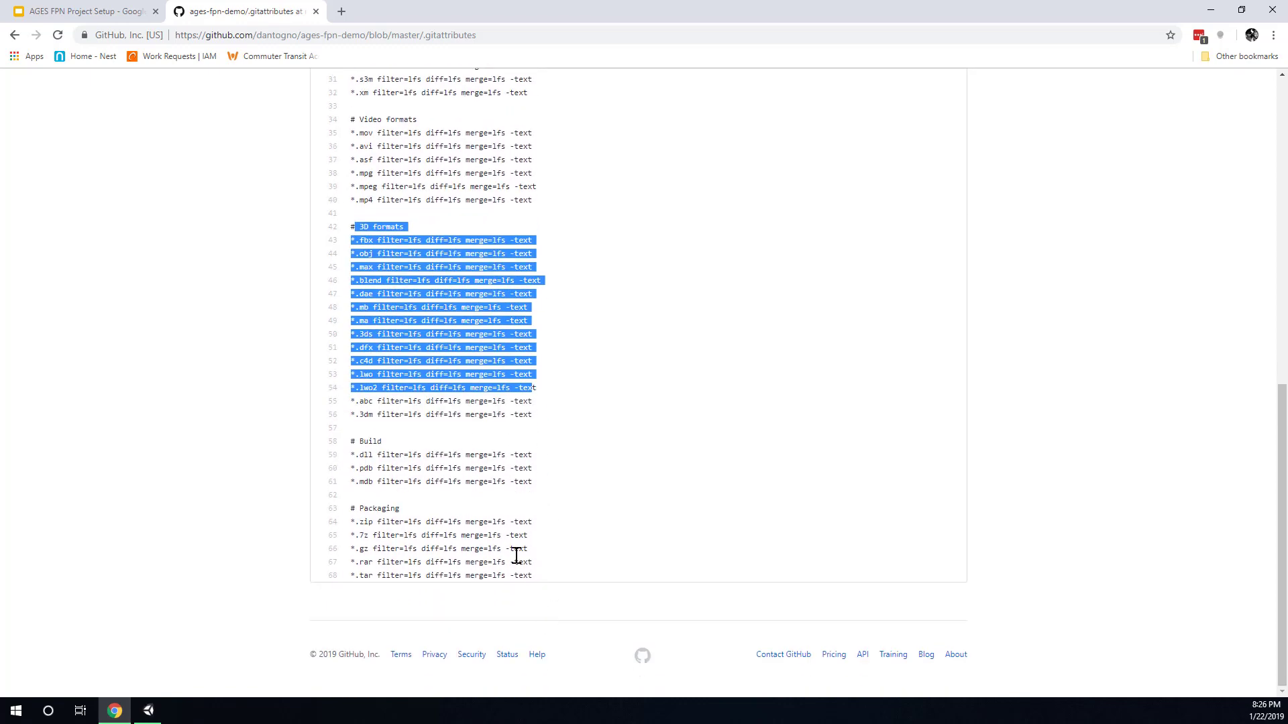
scroll(512, 549, "up", 10)
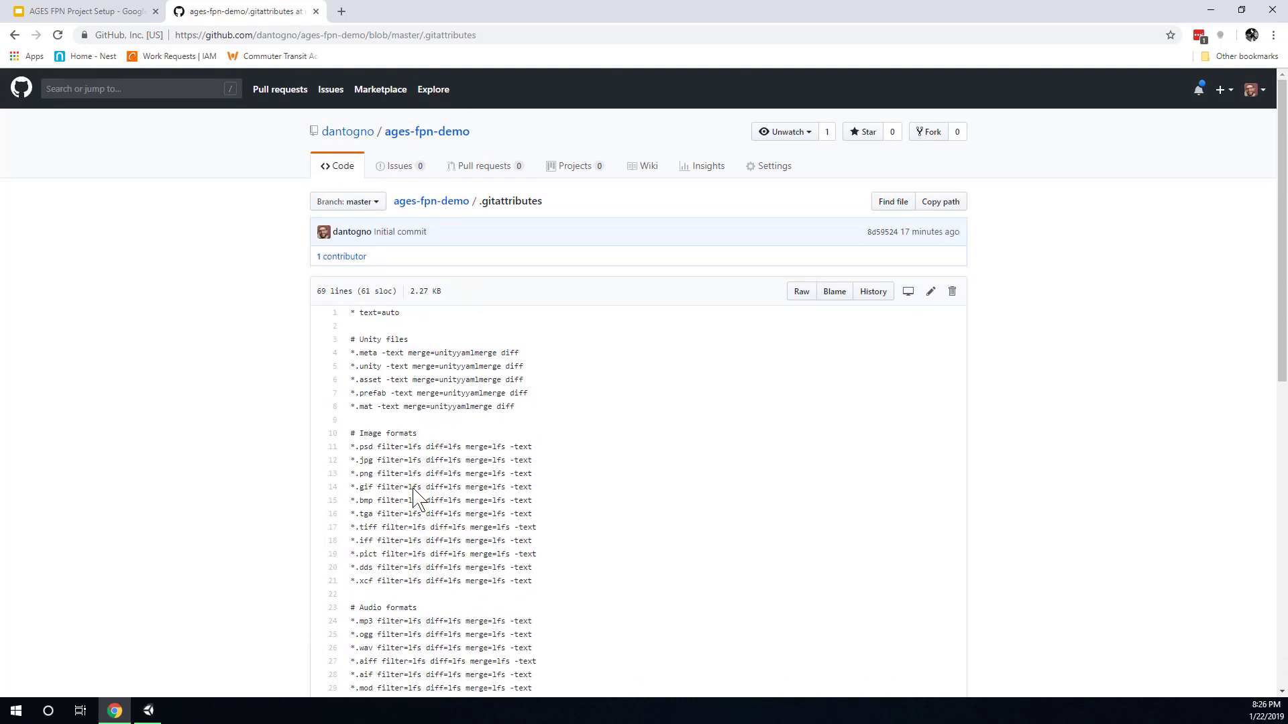
scroll(412, 470, "down", 1)
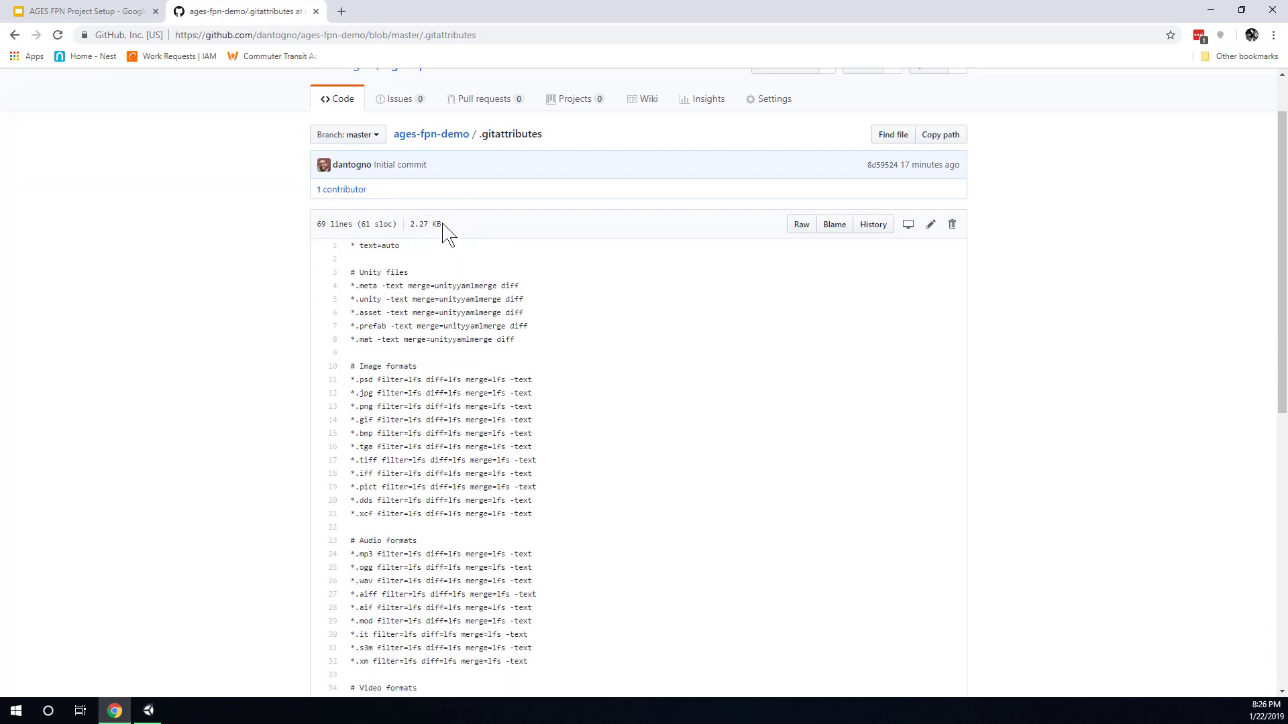
scroll(432, 283, "up", 1)
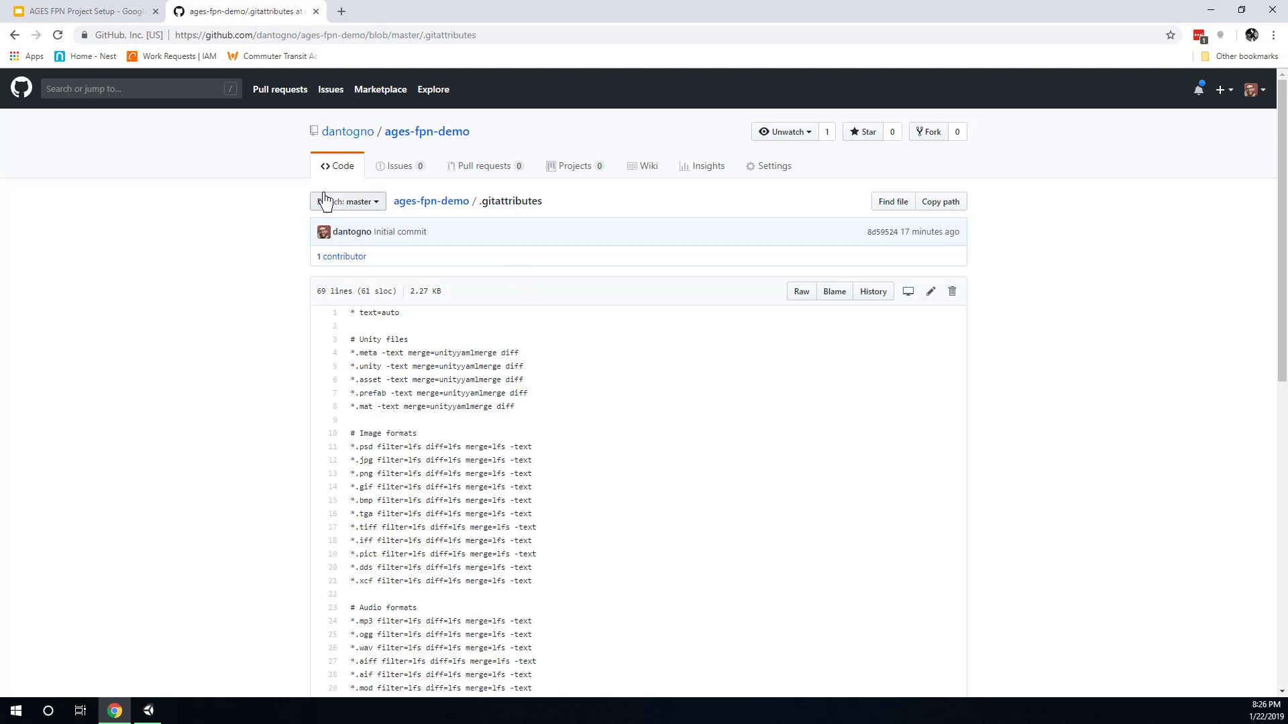
left_click(117, 12)
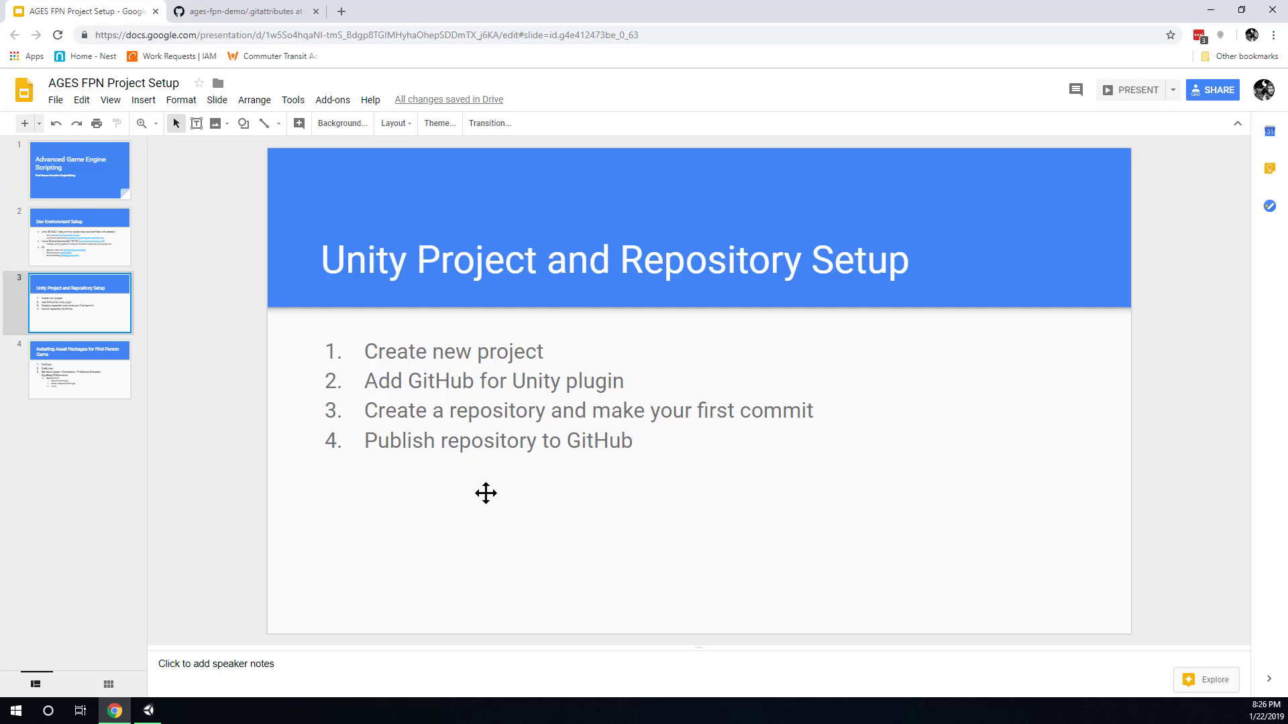
Show slide 4, "Installing Asset Packages for First Person Game", from the filmstrip
left_click(64, 379)
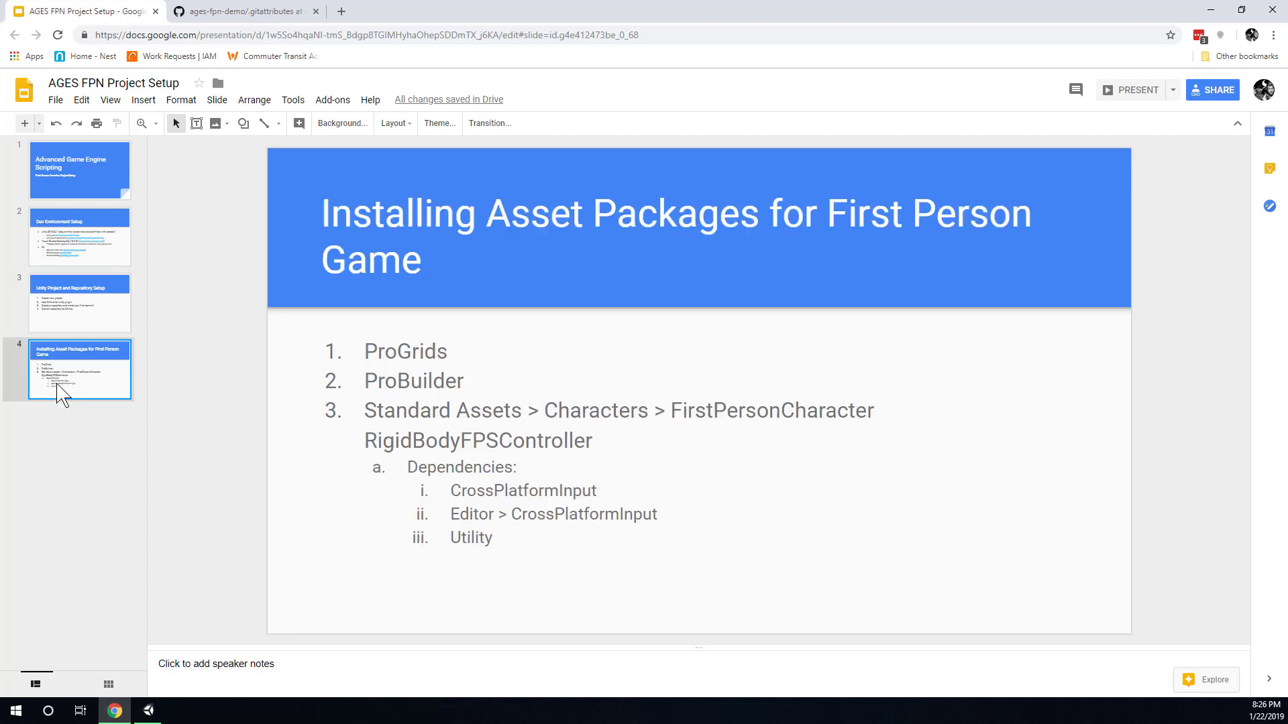